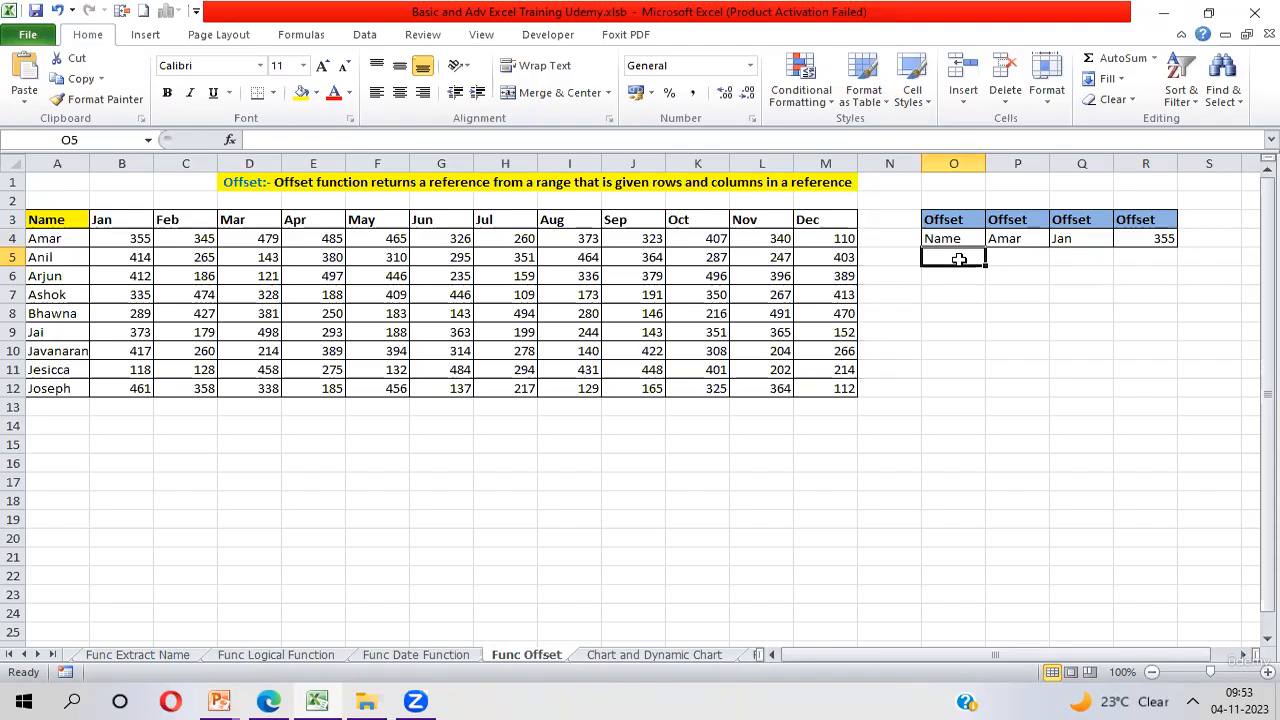
Enter the formula =OFFSET(A3,1,1) in cell O5, using the Name header cell as the reference
text(=OFFSET()
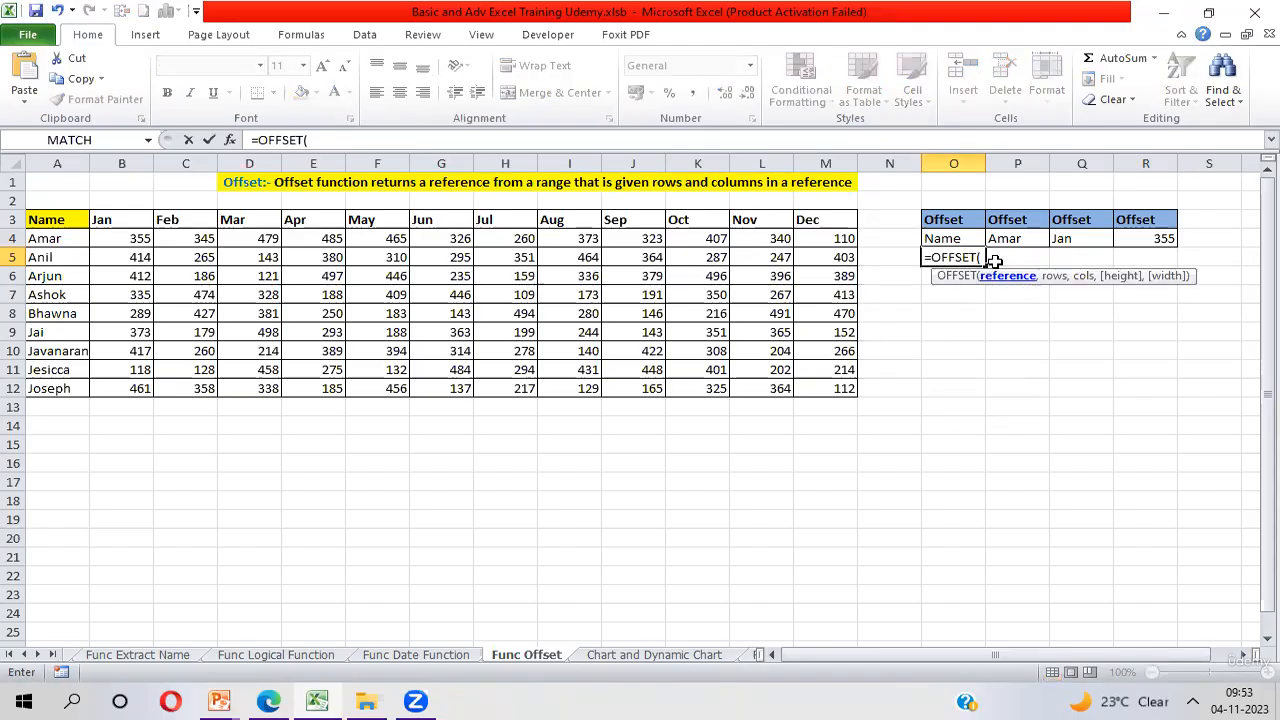
click(54, 219)
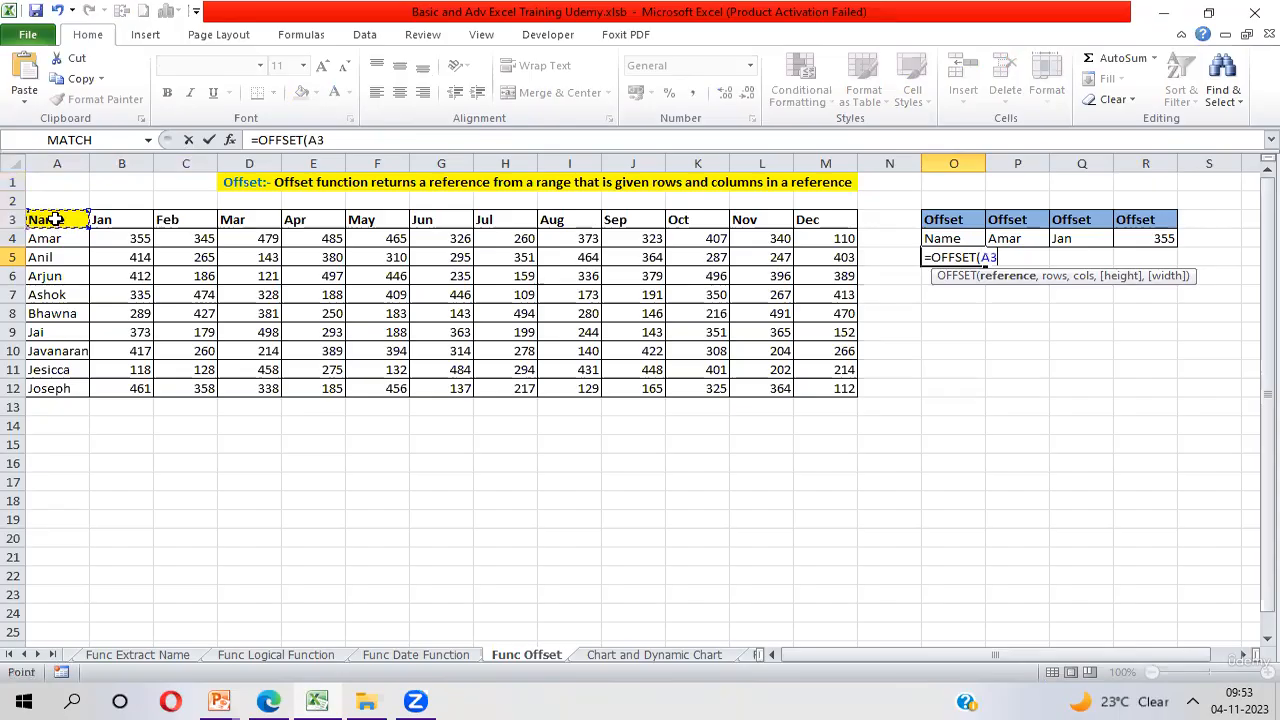
text(,)
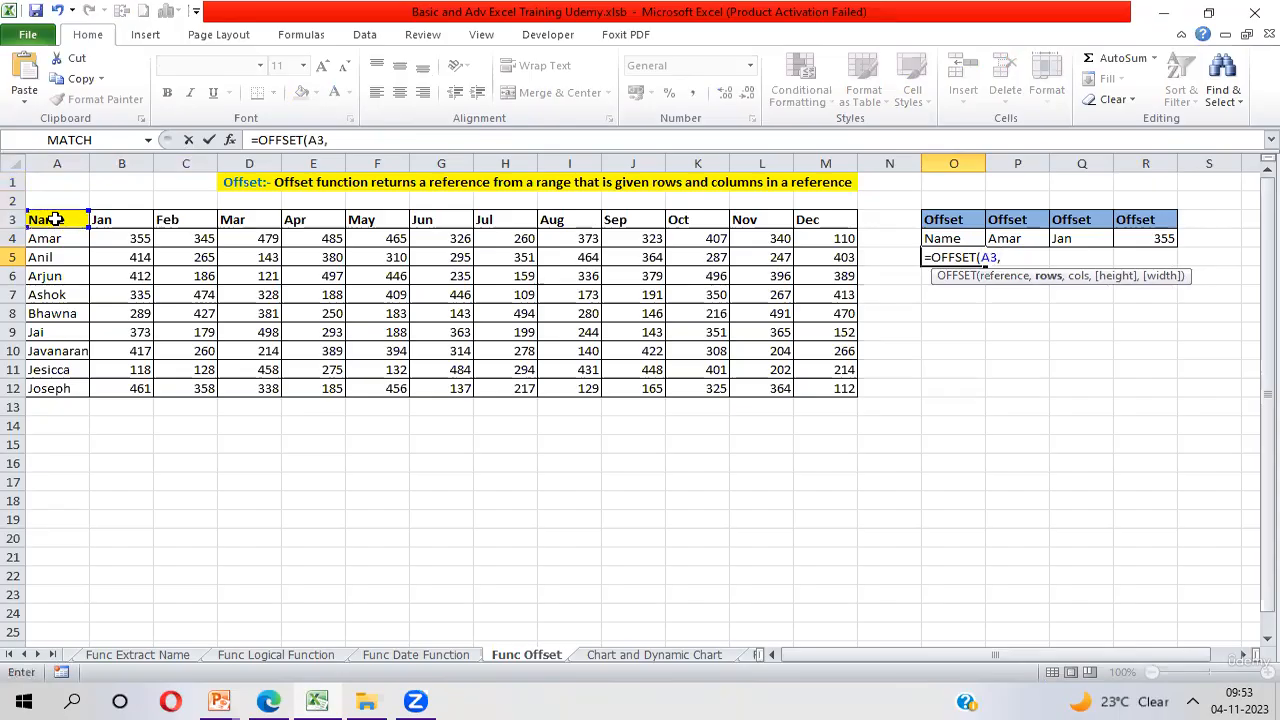
text(1,1)
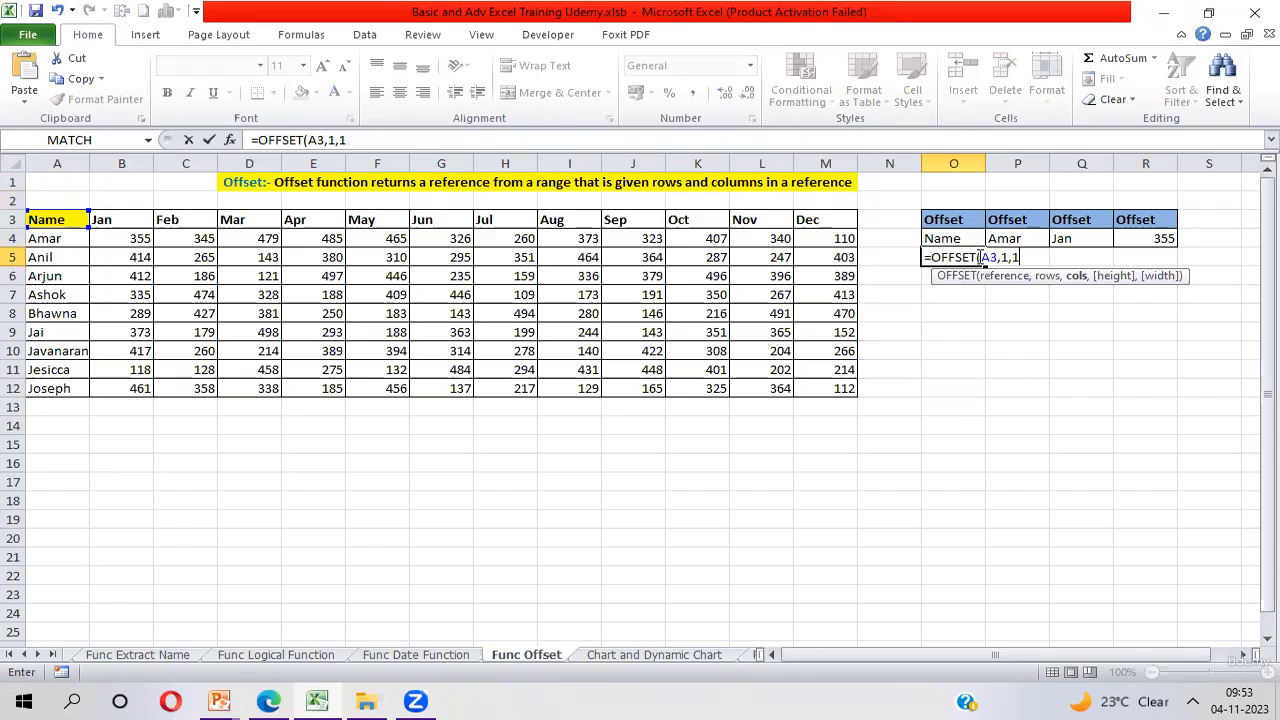
drag(982, 257, 1026, 257)
key(Return)
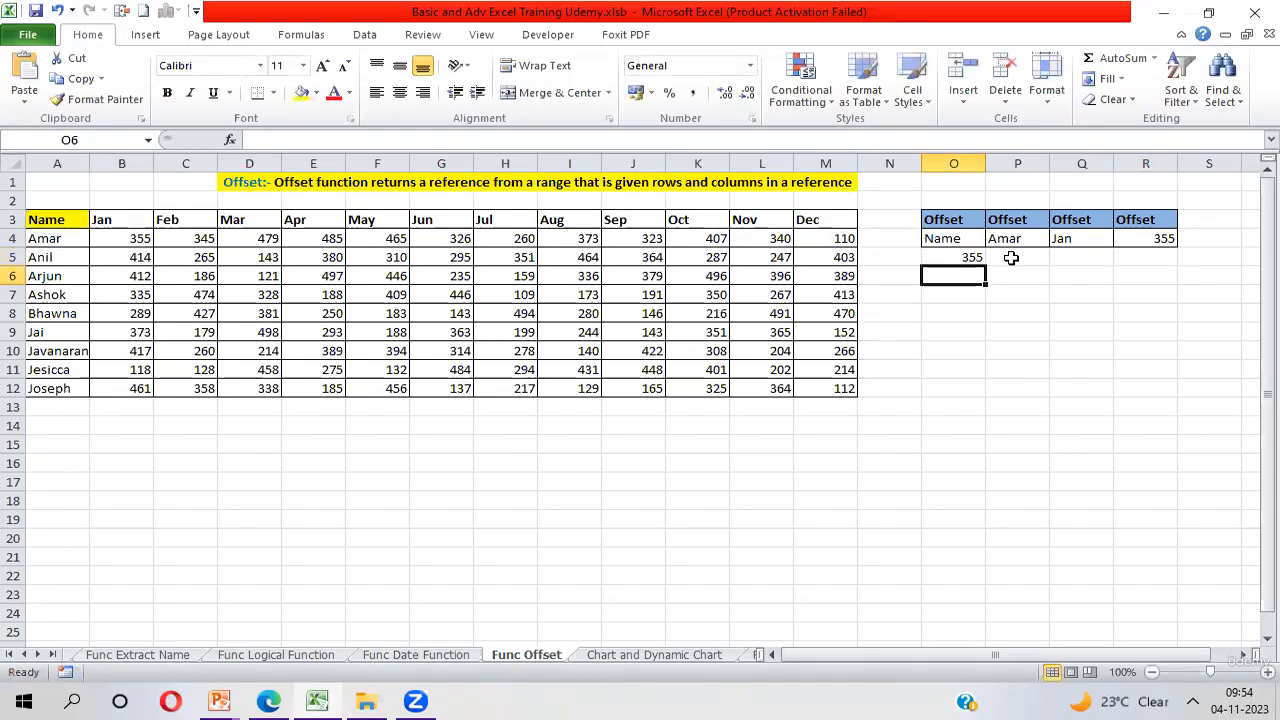
key(Up)
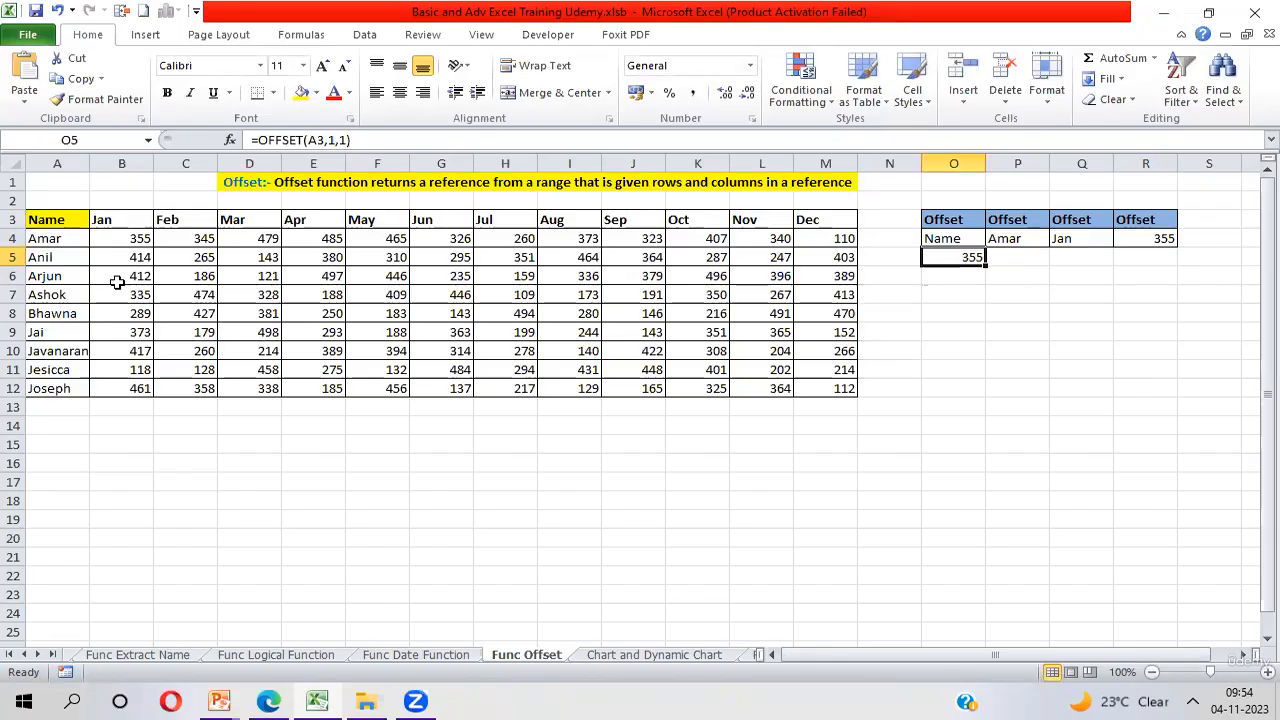
Highlight January cells B4:B8, extend the selection across to column D, and shrink it back to column B to examine height and width
click(122, 238)
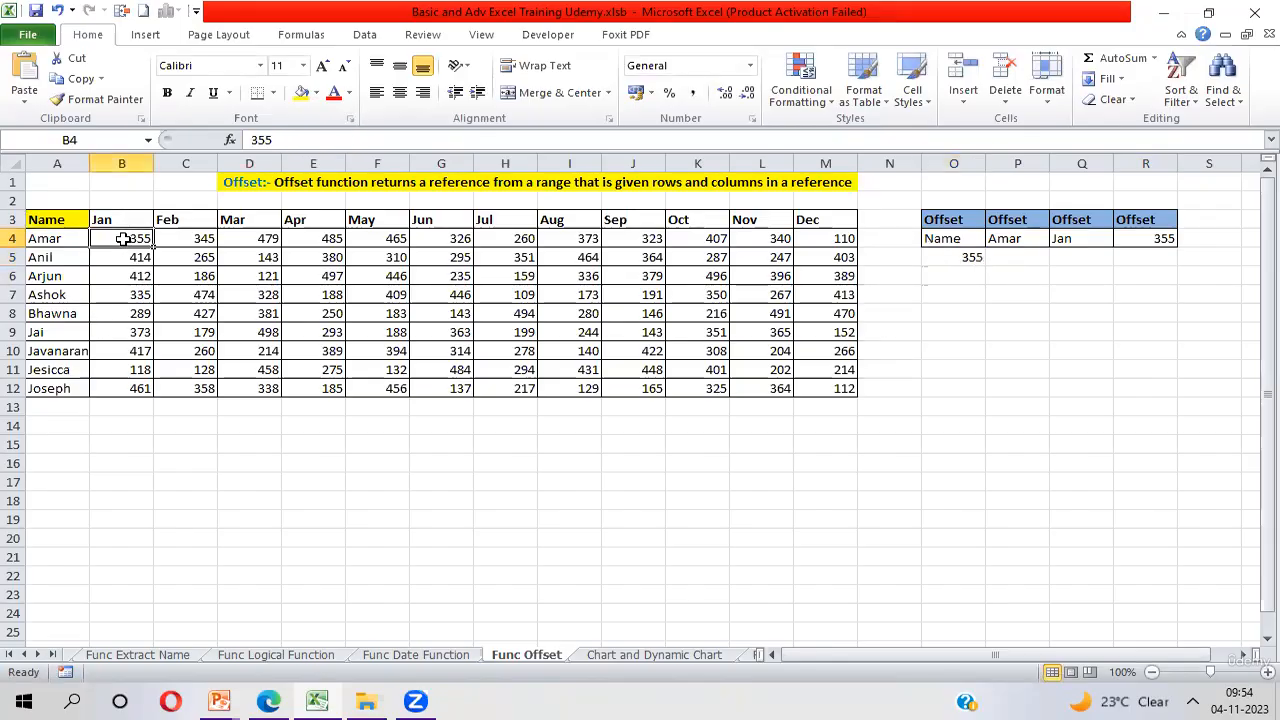
key(shift+Down)
key(shift+Down)
key(shift+Down)
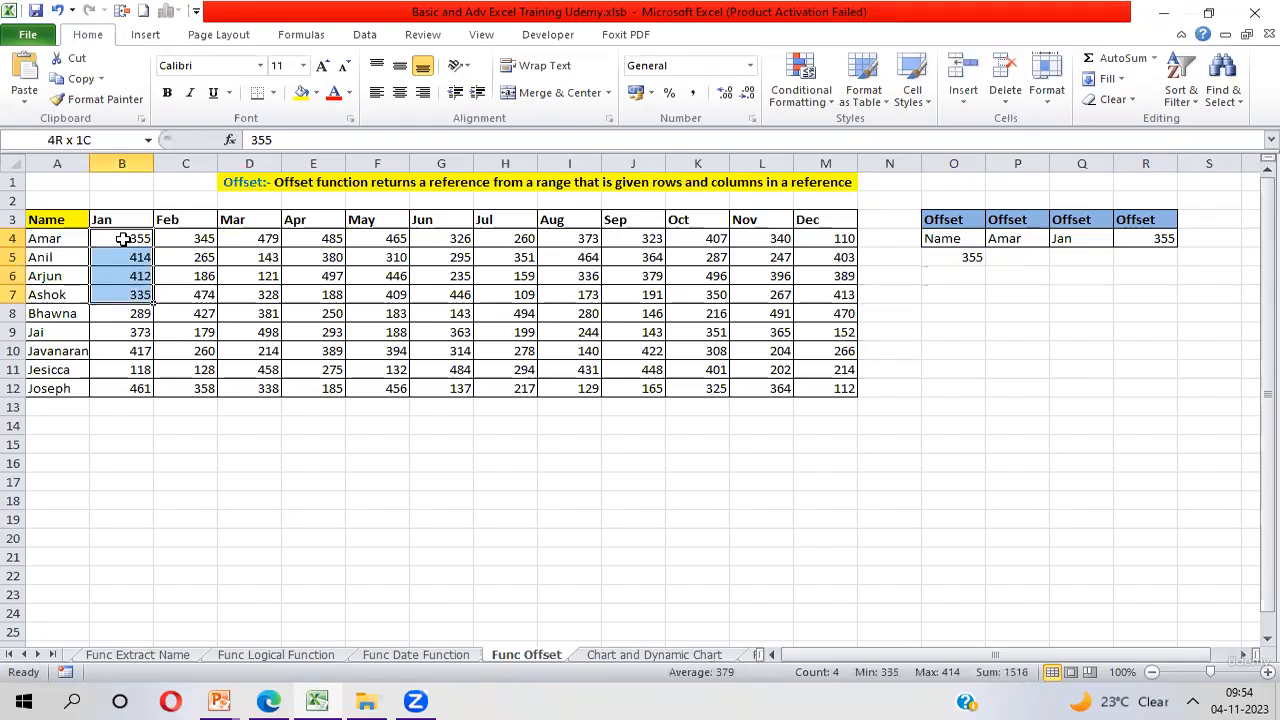
key(shift+Down)
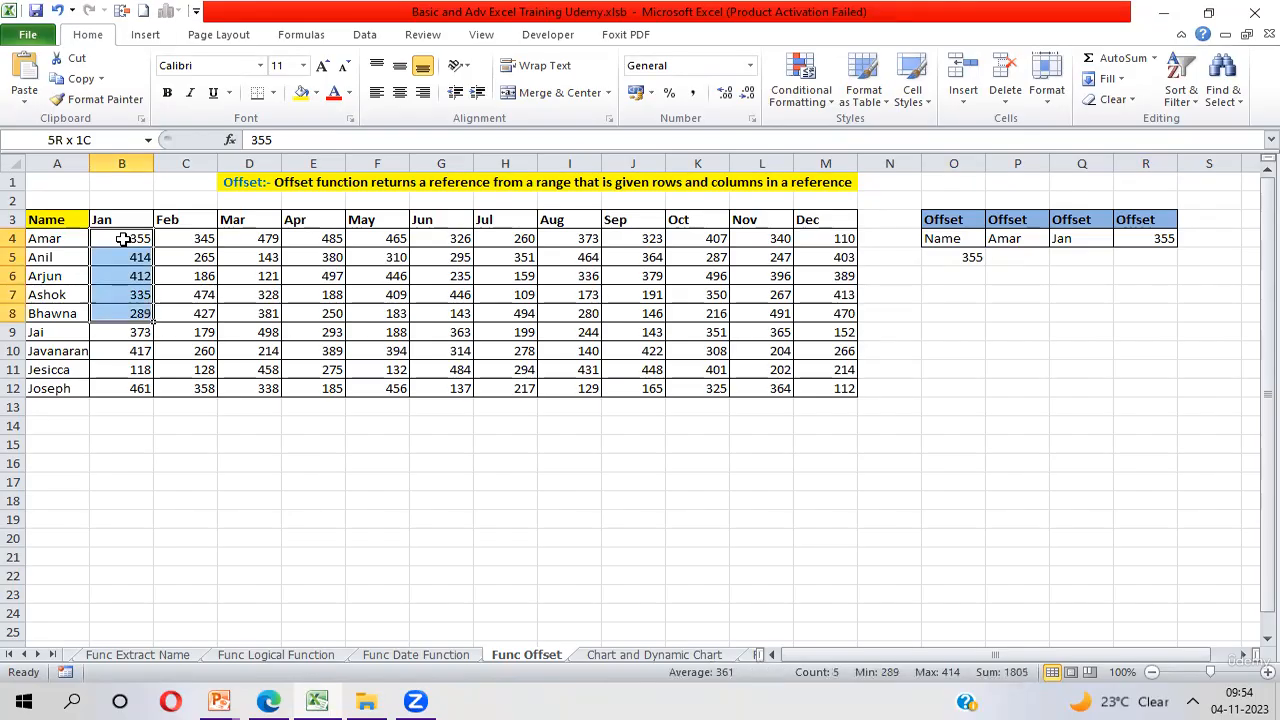
key(shift+Right)
key(shift+Right)
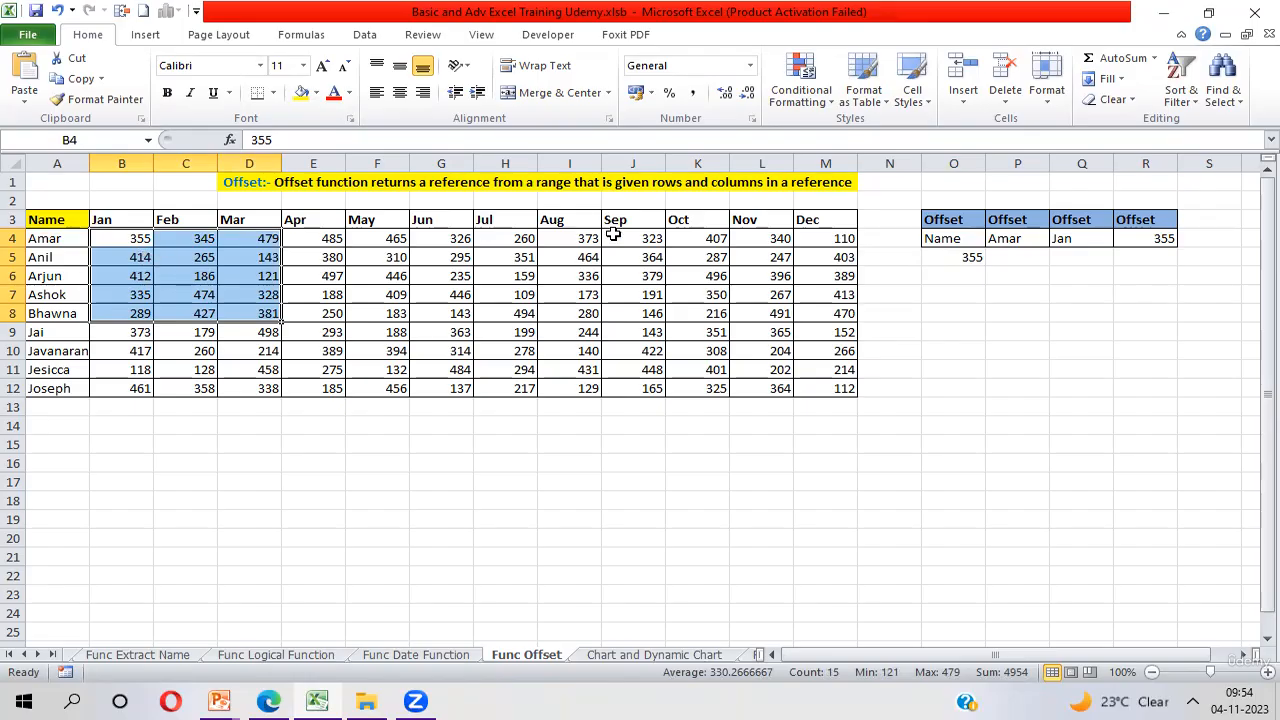
key(shift+Left)
key(shift+Left)
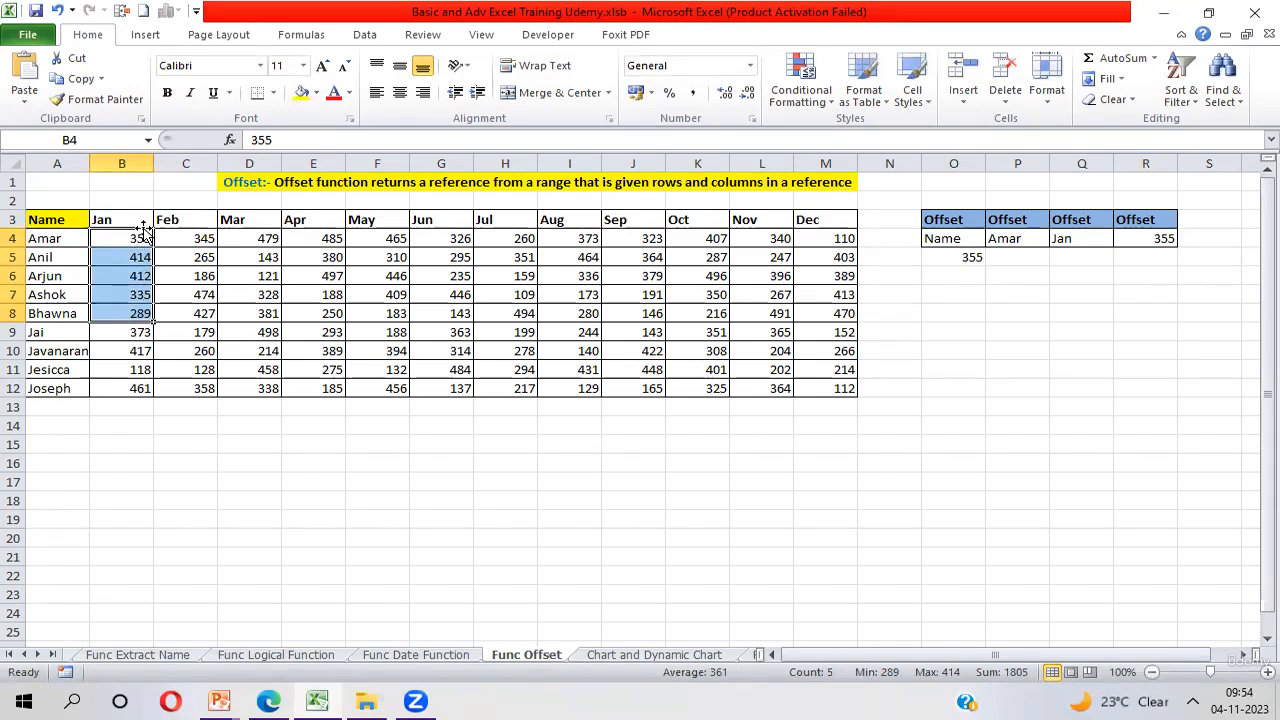
Add a height of 5 to the formula in O5, making it =OFFSET(A3,1,1,5)
click(960, 256)
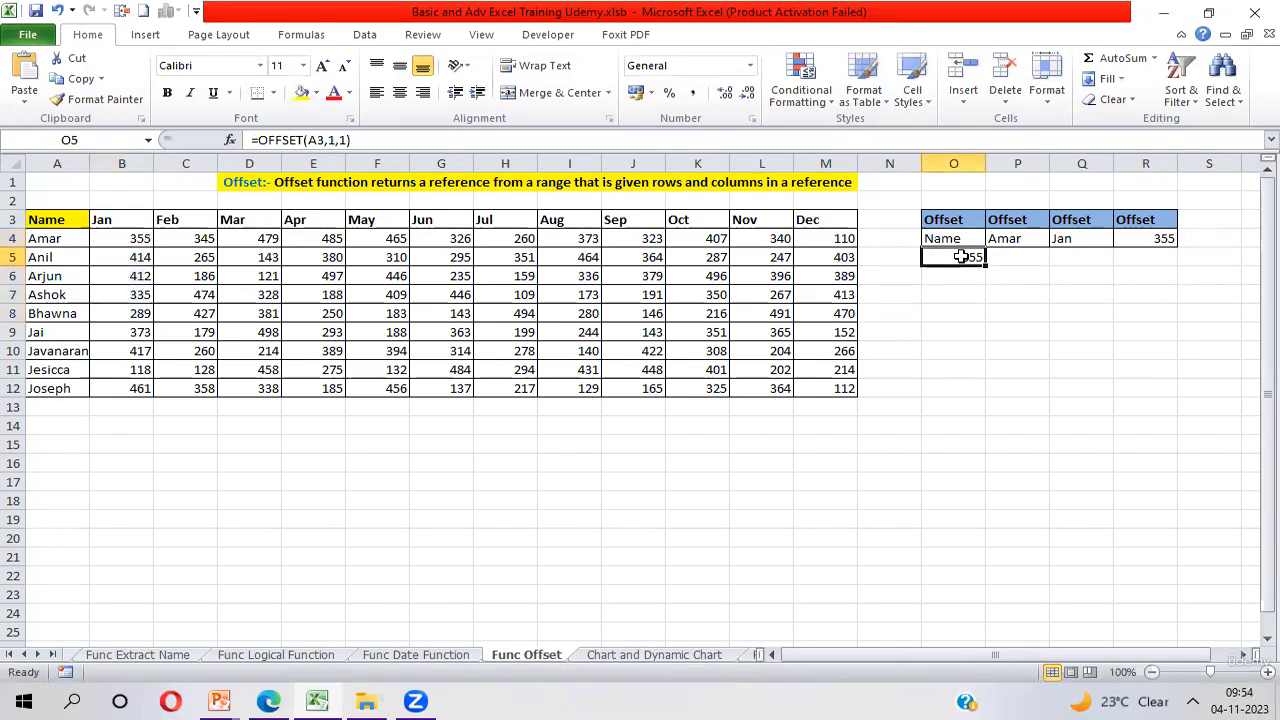
click(388, 137)
key(BackSpace)
text(,5)
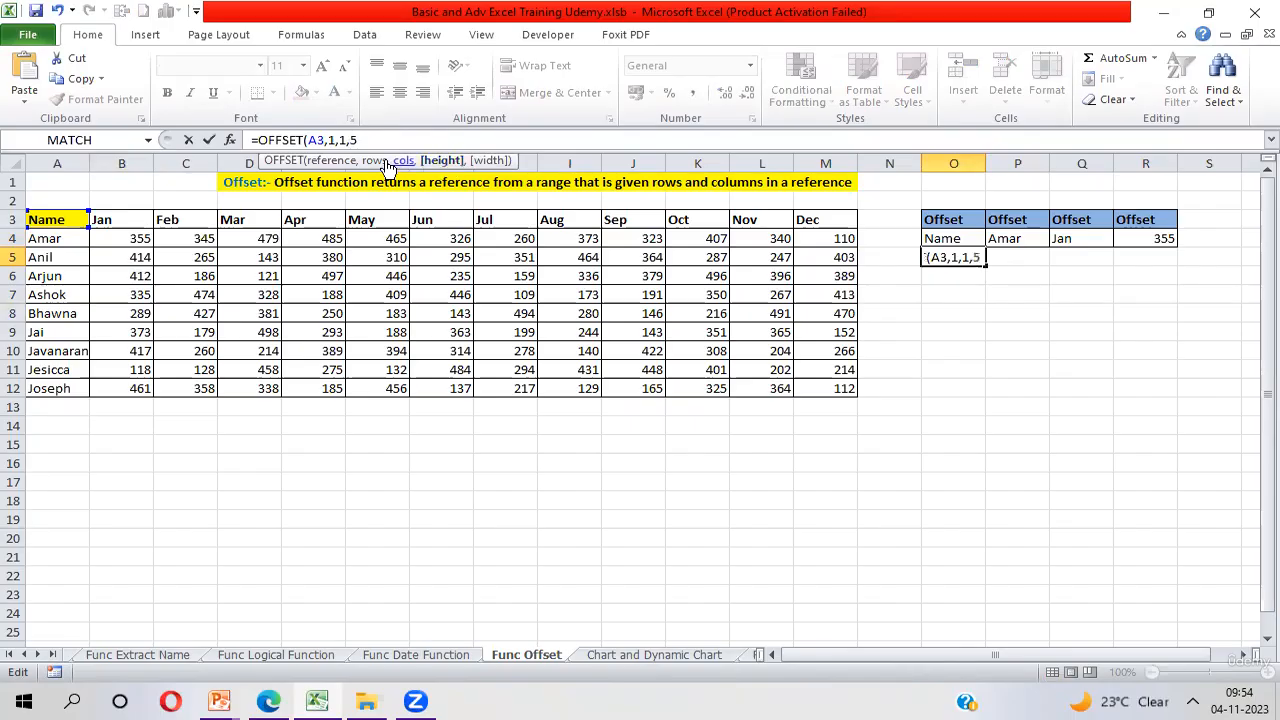
drag(310, 140, 348, 140)
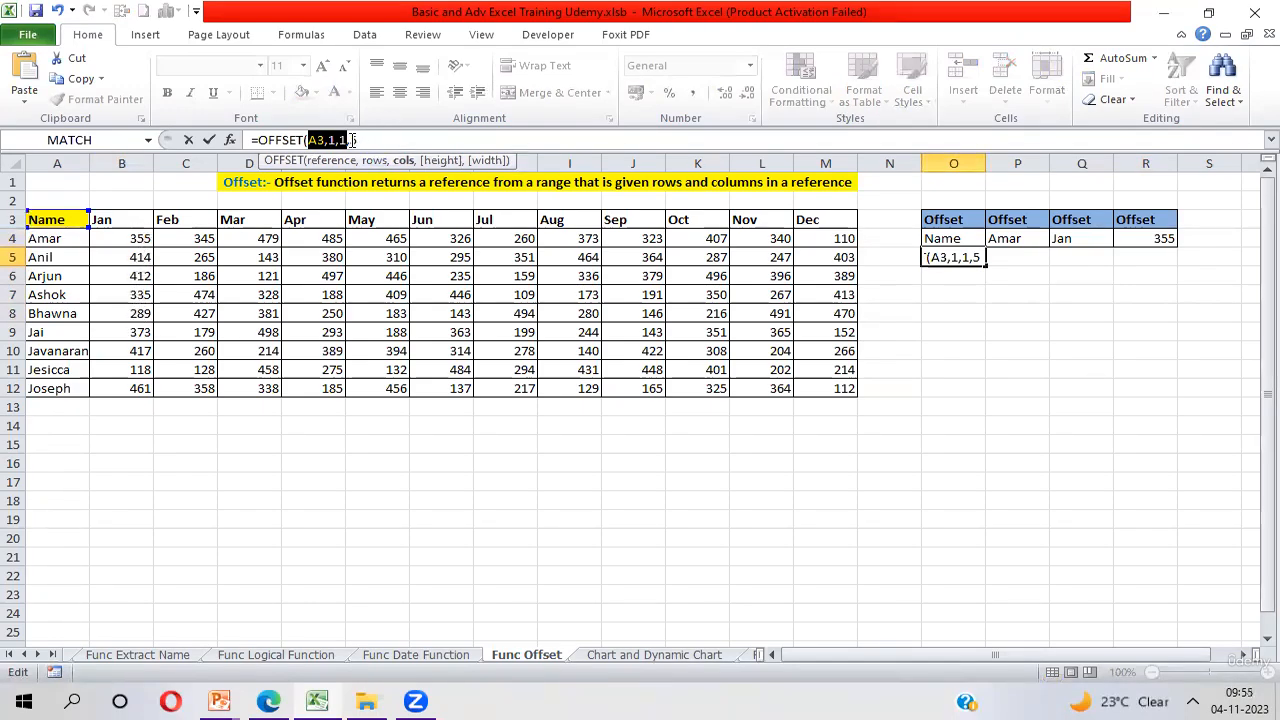
drag(350, 140, 371, 140)
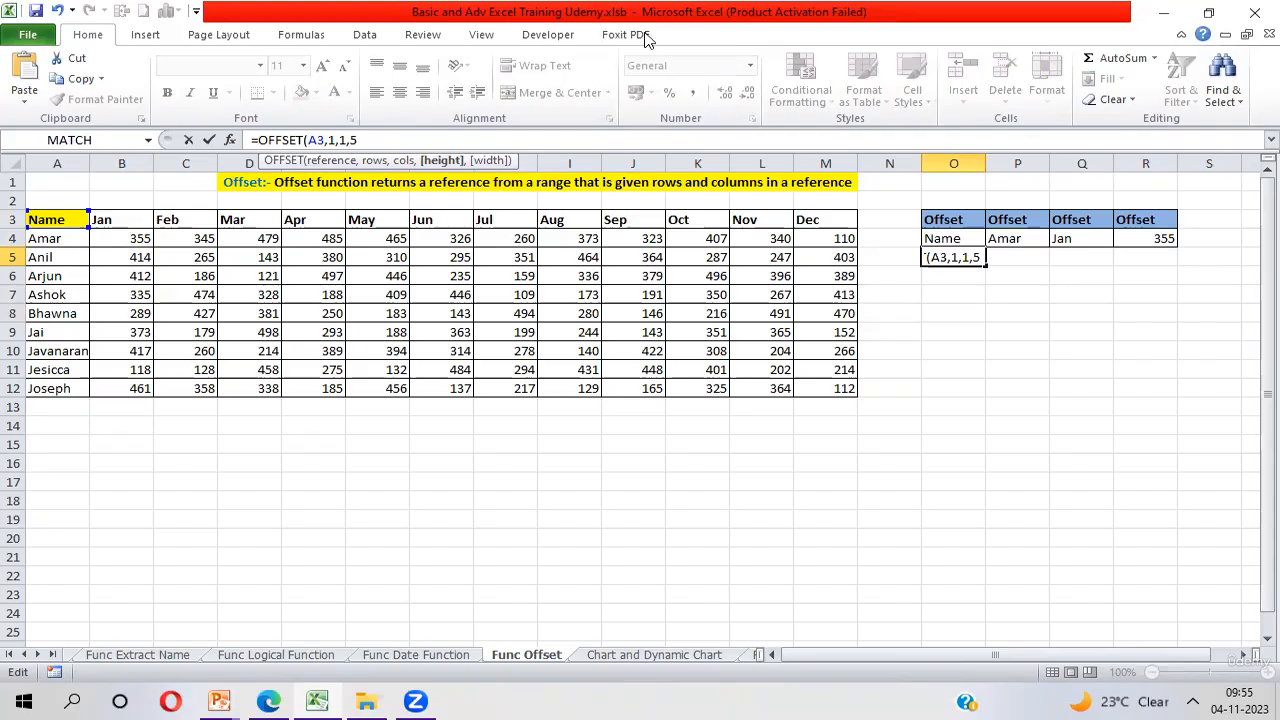
text())
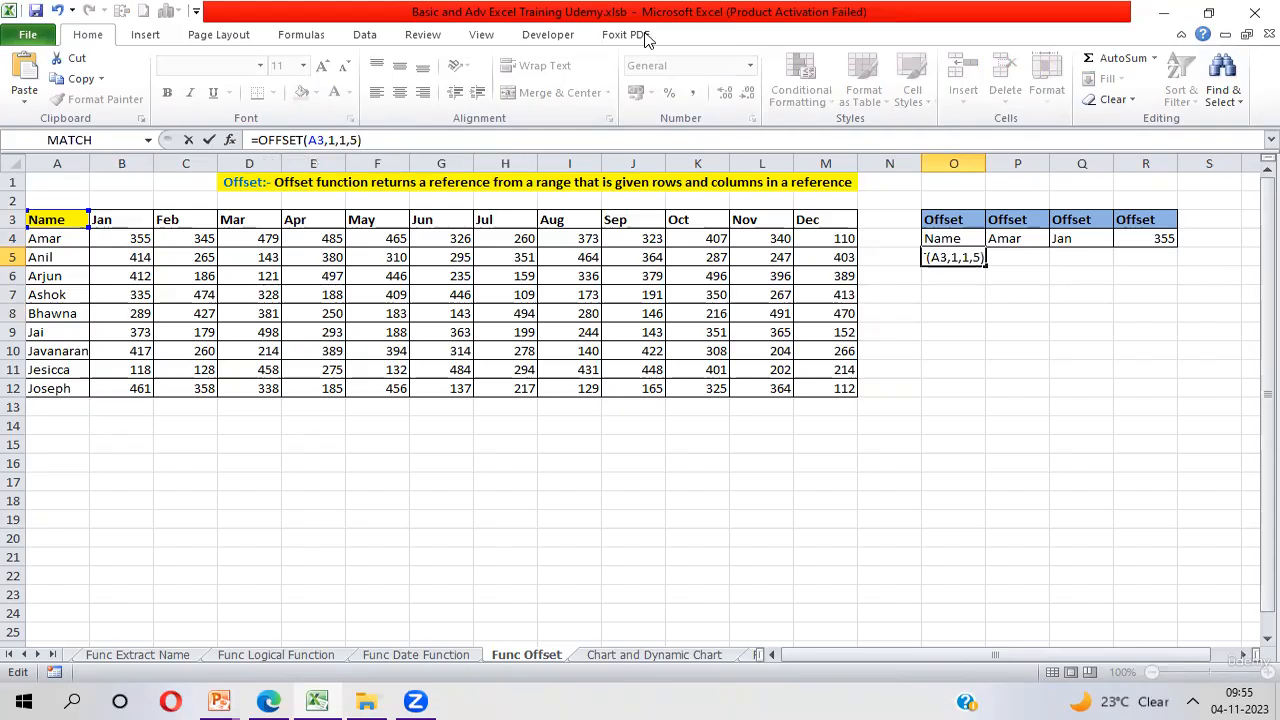
key(Return)
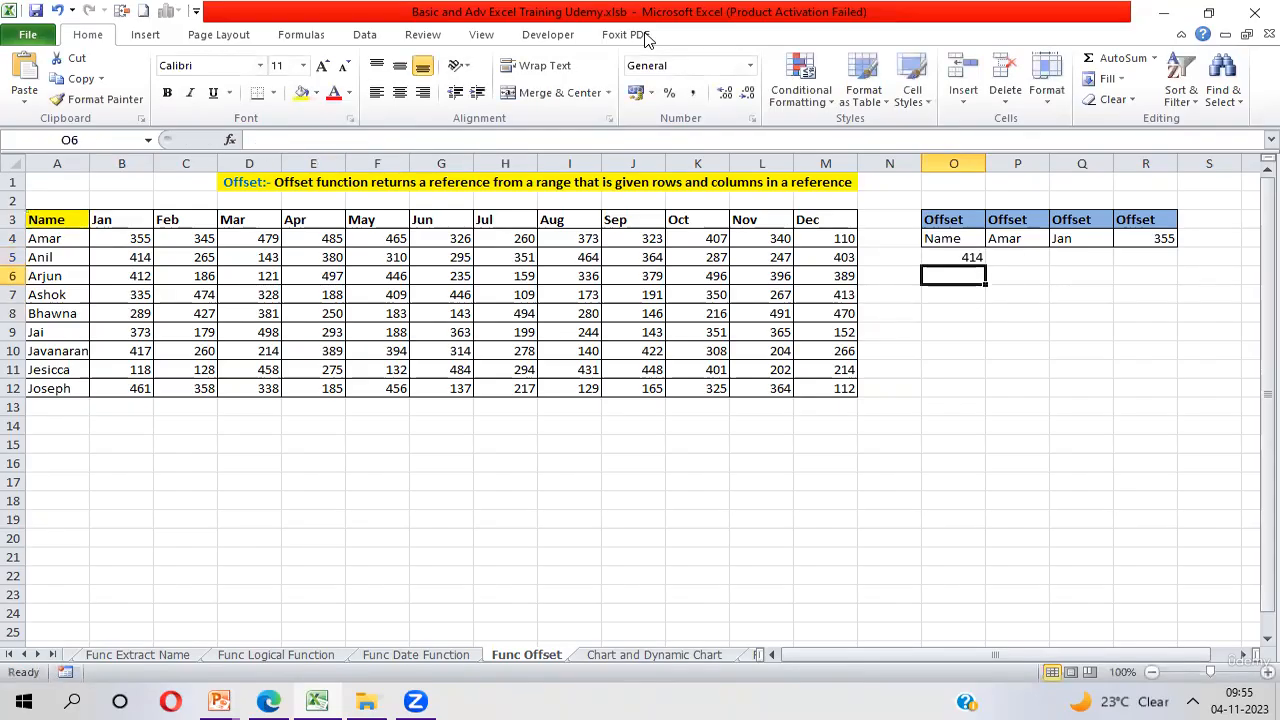
Wrap the OFFSET formula in O5 in a SUM function, making it =SUM(OFFSET(A3,1,1,5))
key(Up)
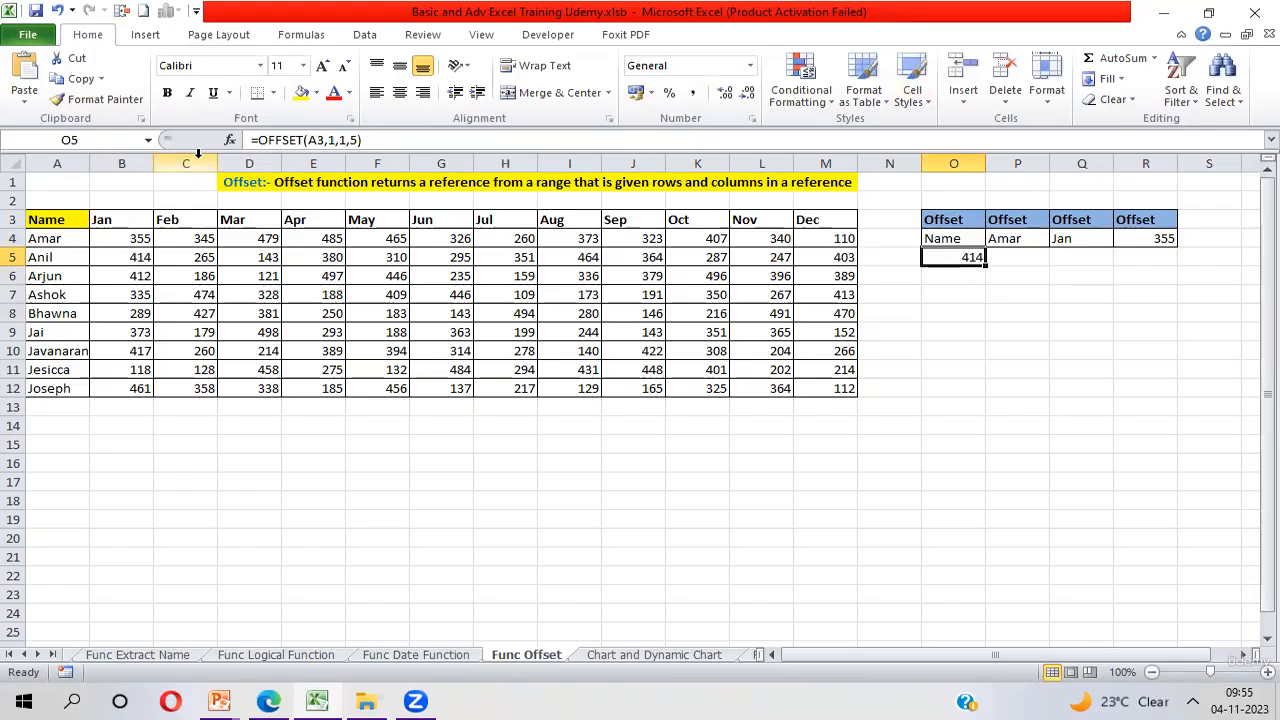
click(258, 141)
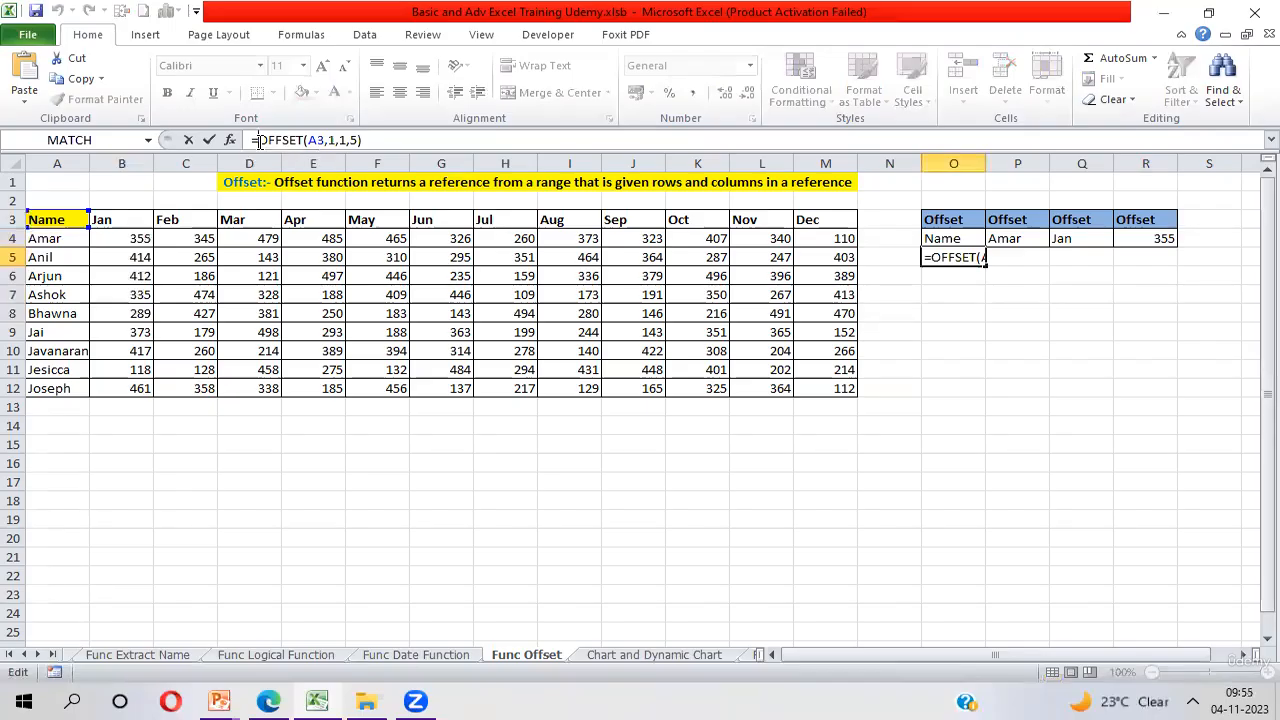
text(SUM()
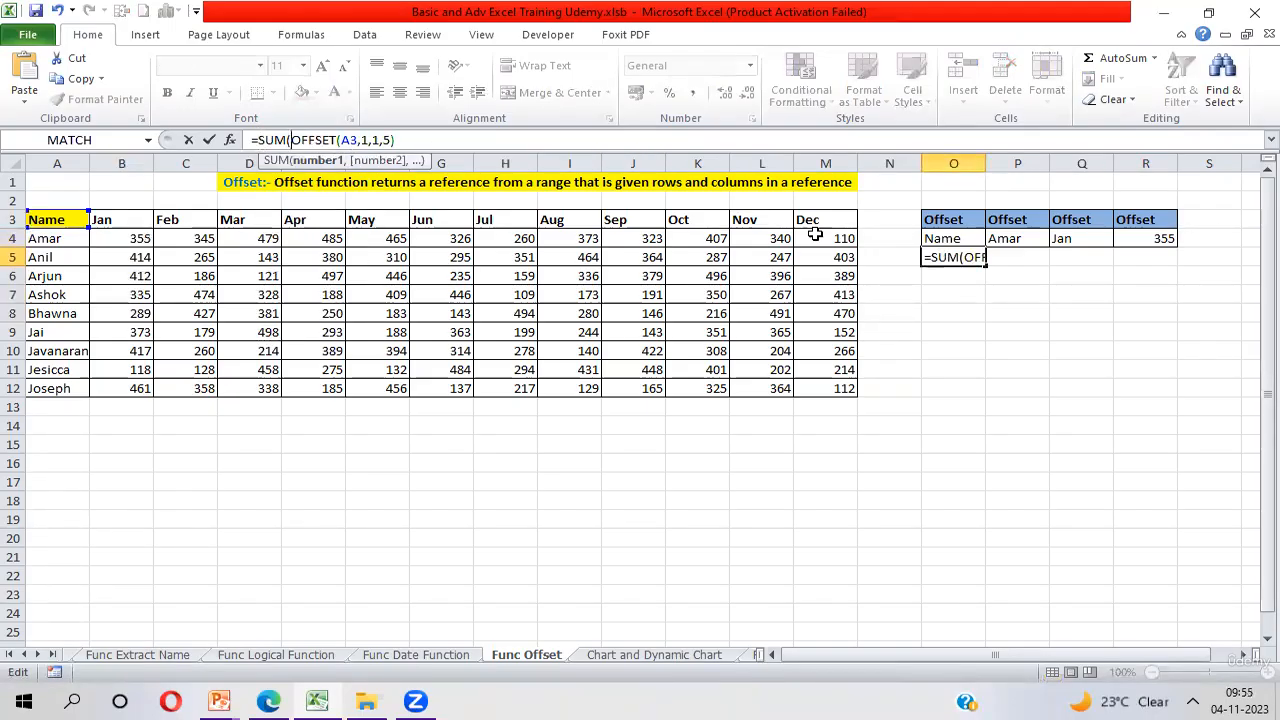
click(426, 139)
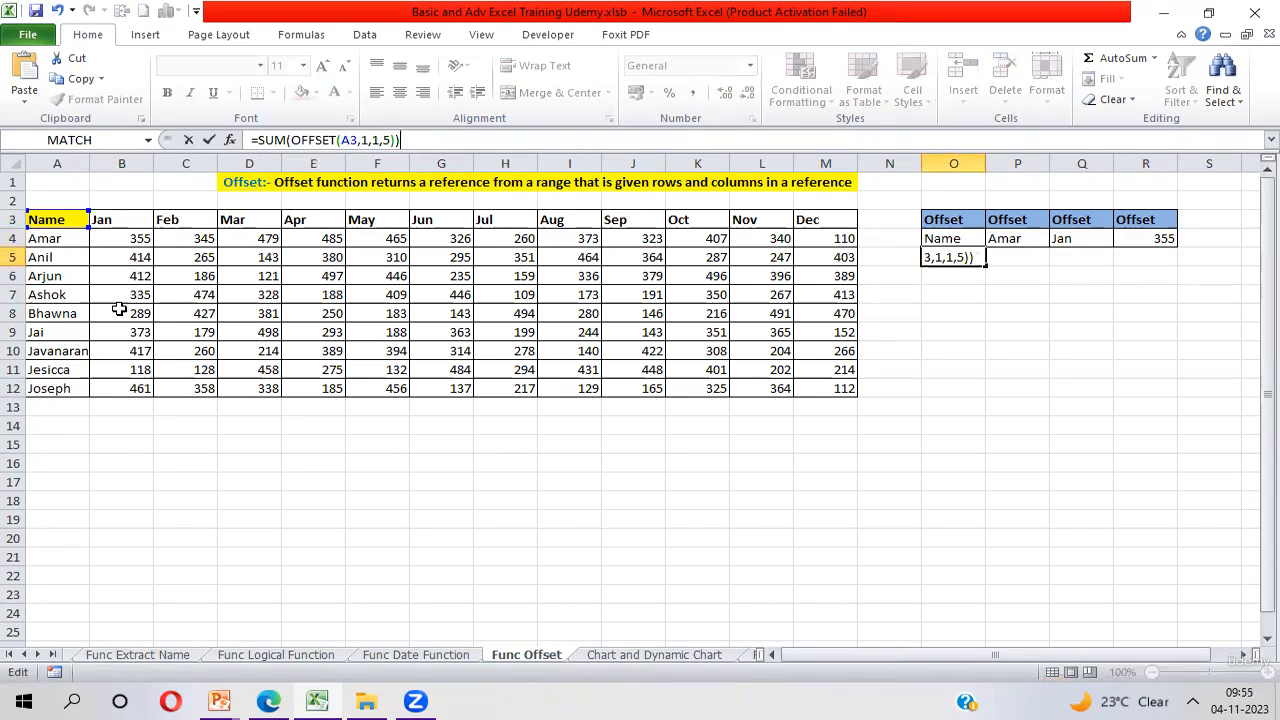
key(Return)
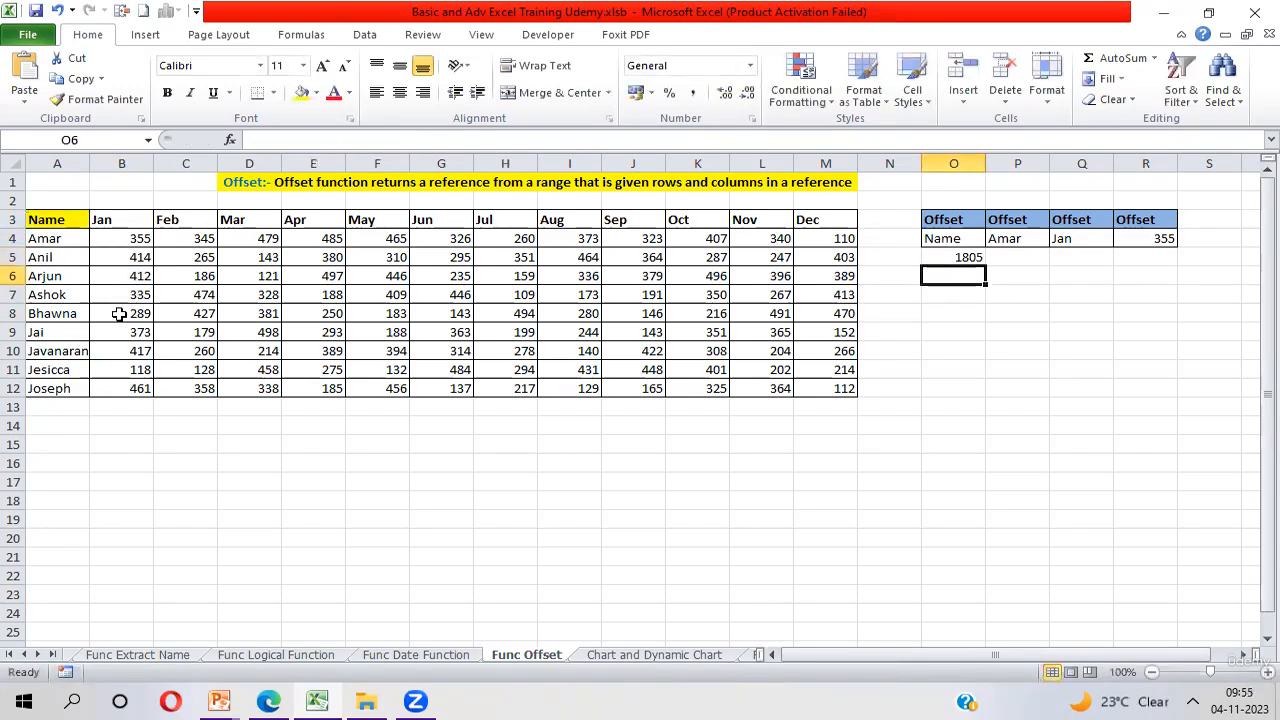
key(Up)
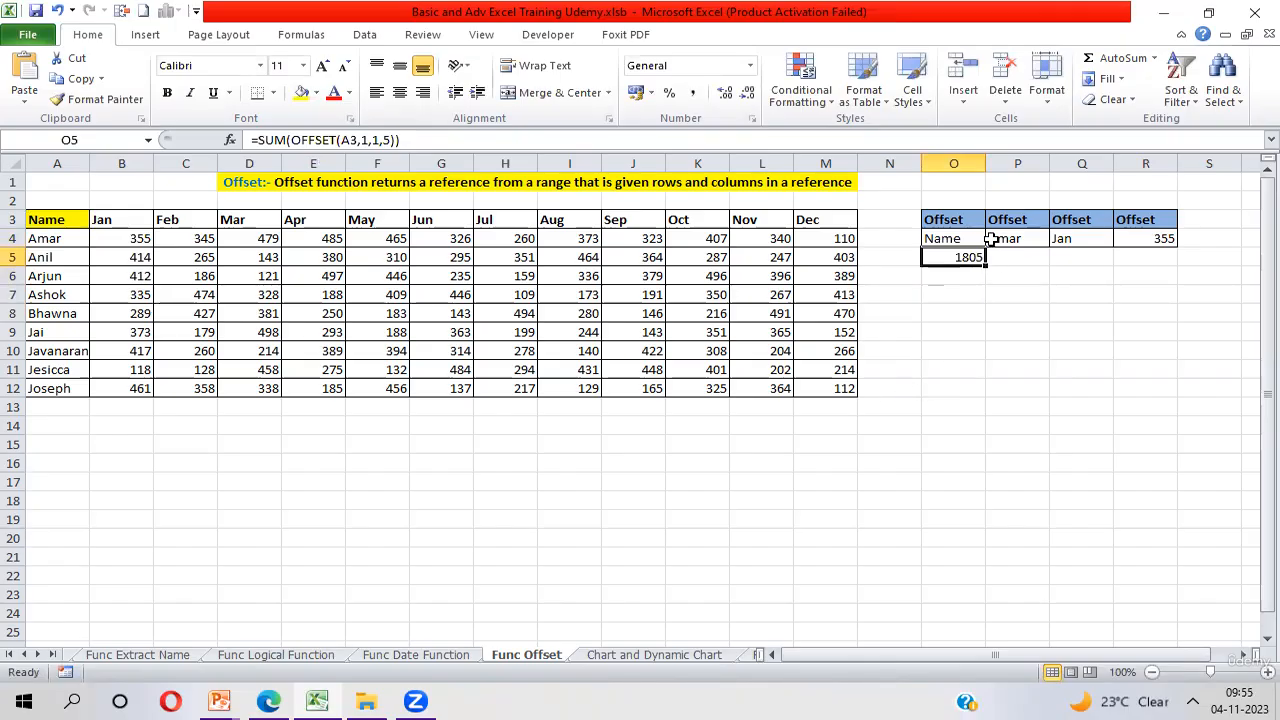
Select the January values in B4:B8 to check their sum against the formula in O5
click(117, 240)
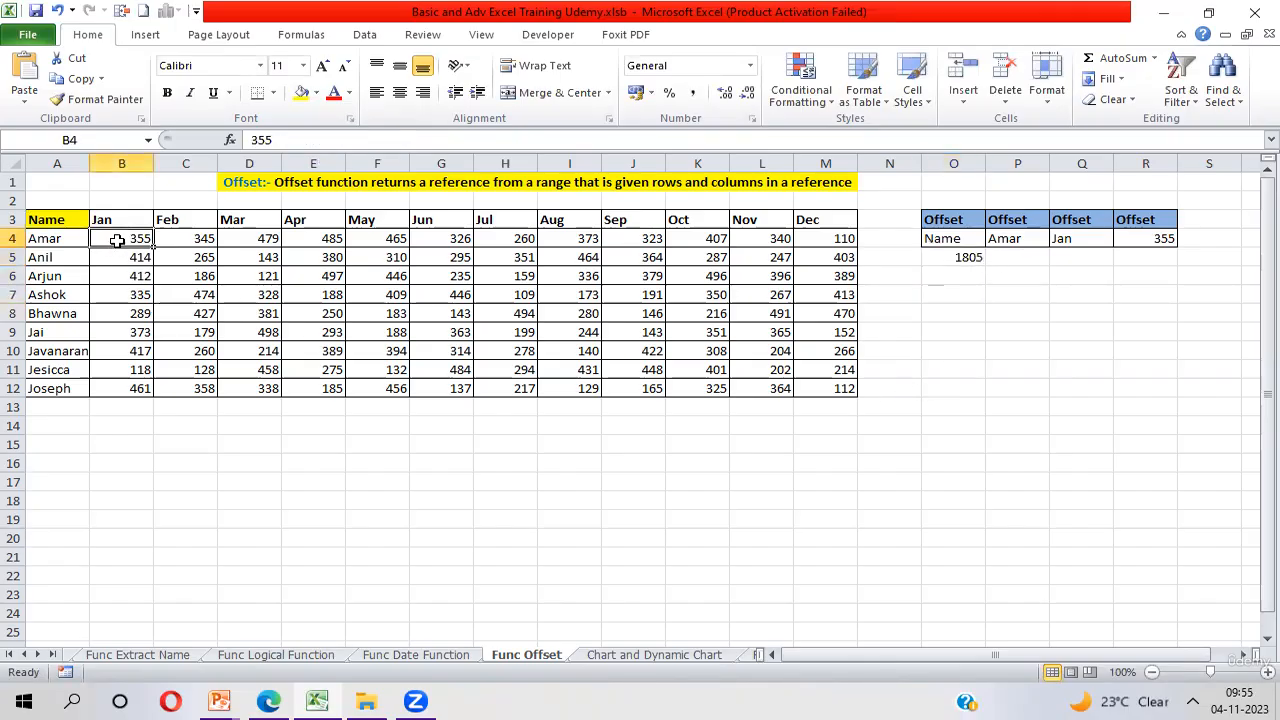
key(shift+Down)
key(shift+Down)
key(shift+Down)
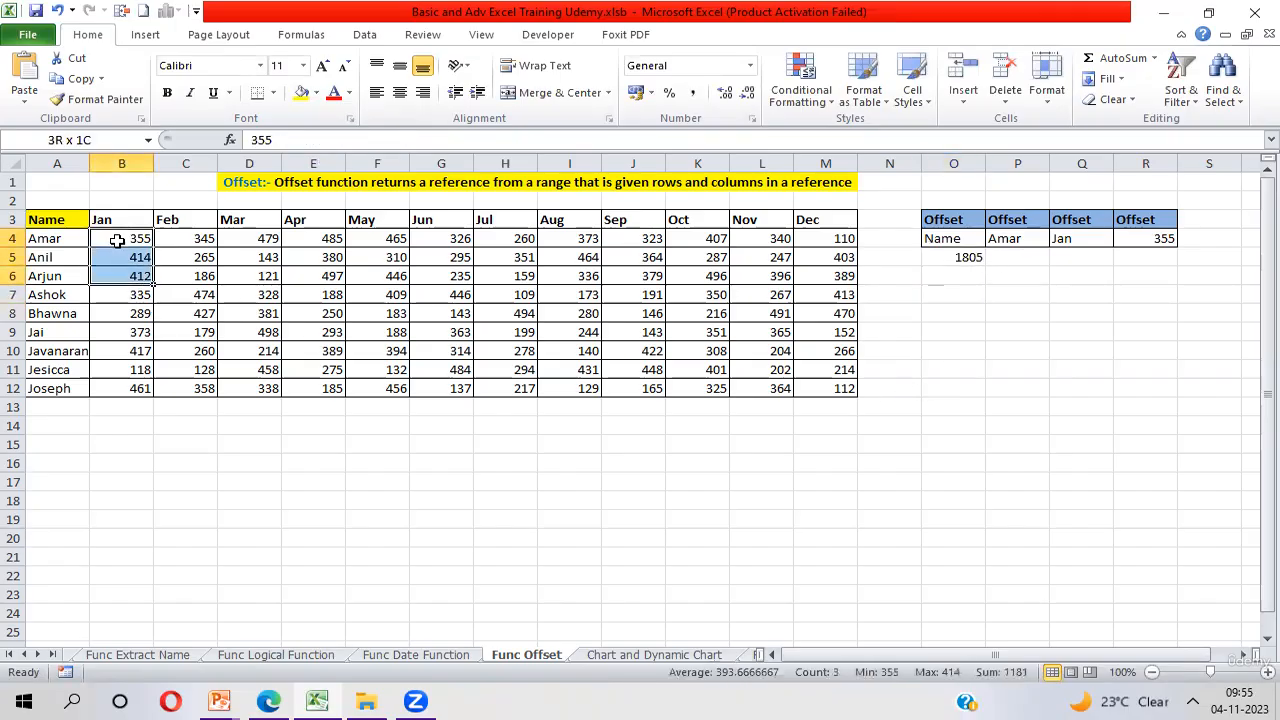
key(shift+Down)
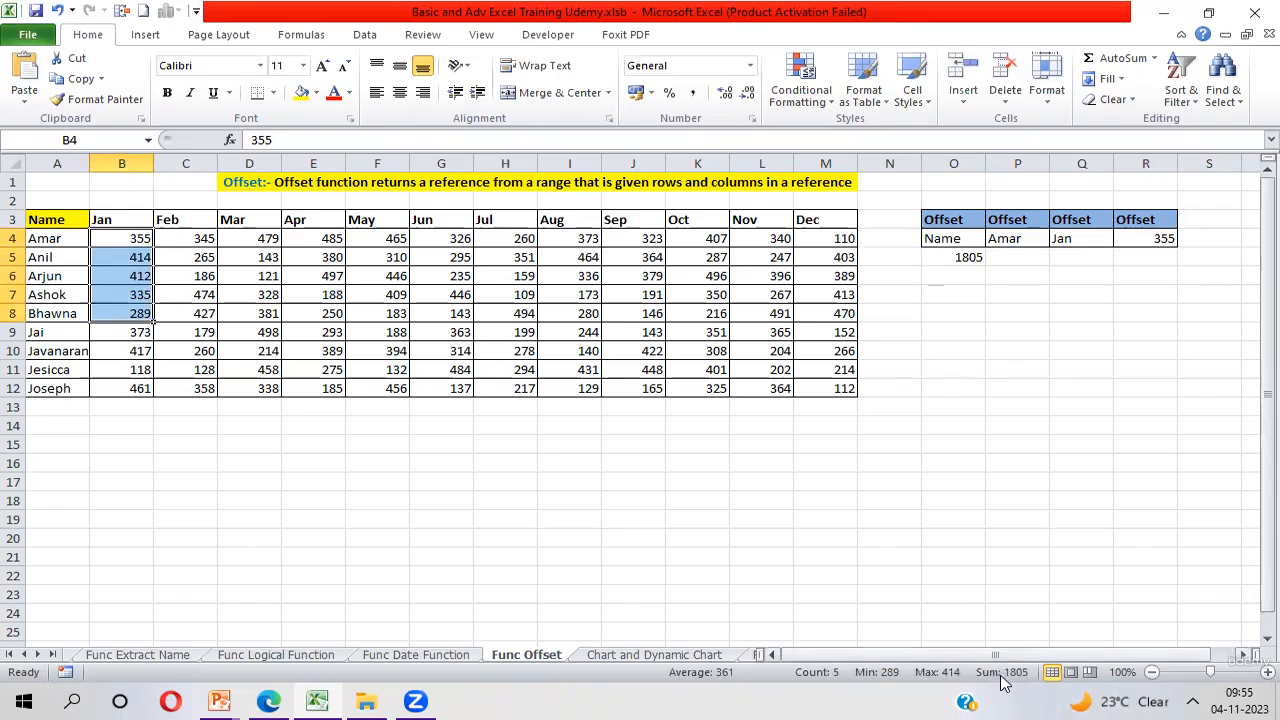
Replace SUM with AVERAGE in the O5 formula, making it =AVERAGE(OFFSET(A3,1,1,5))
click(957, 259)
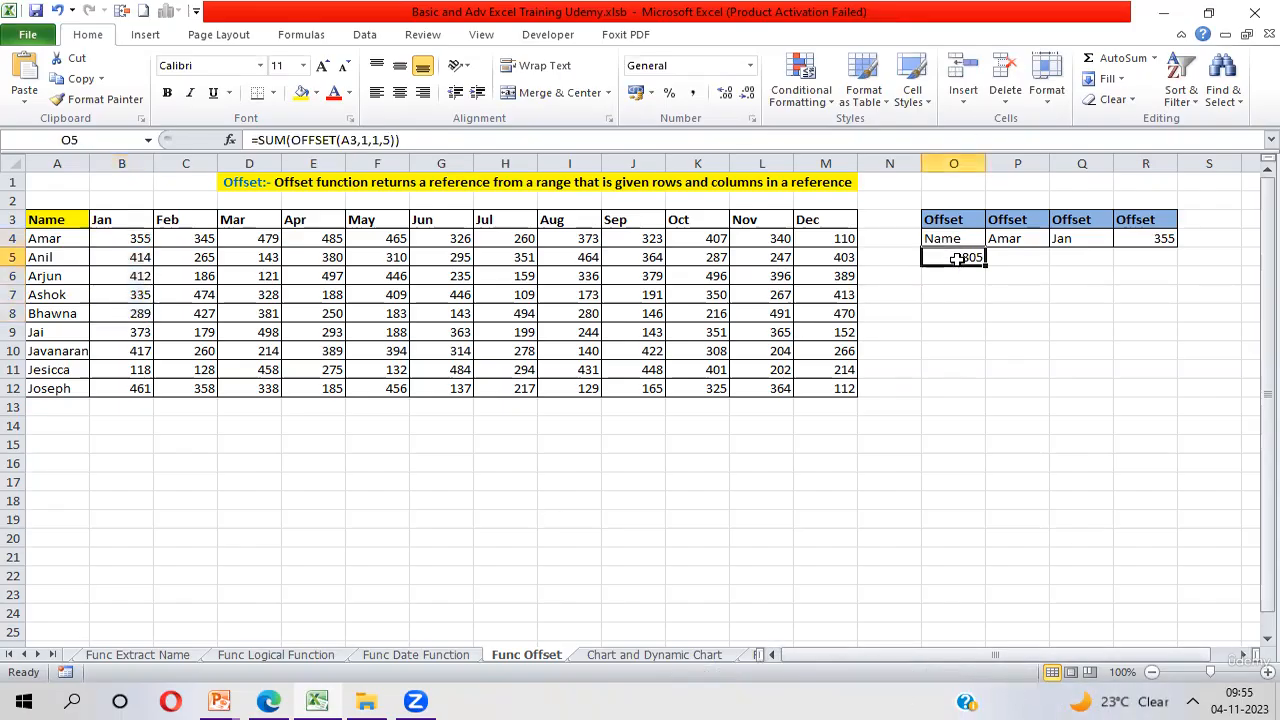
click(276, 140)
double_click(276, 140)
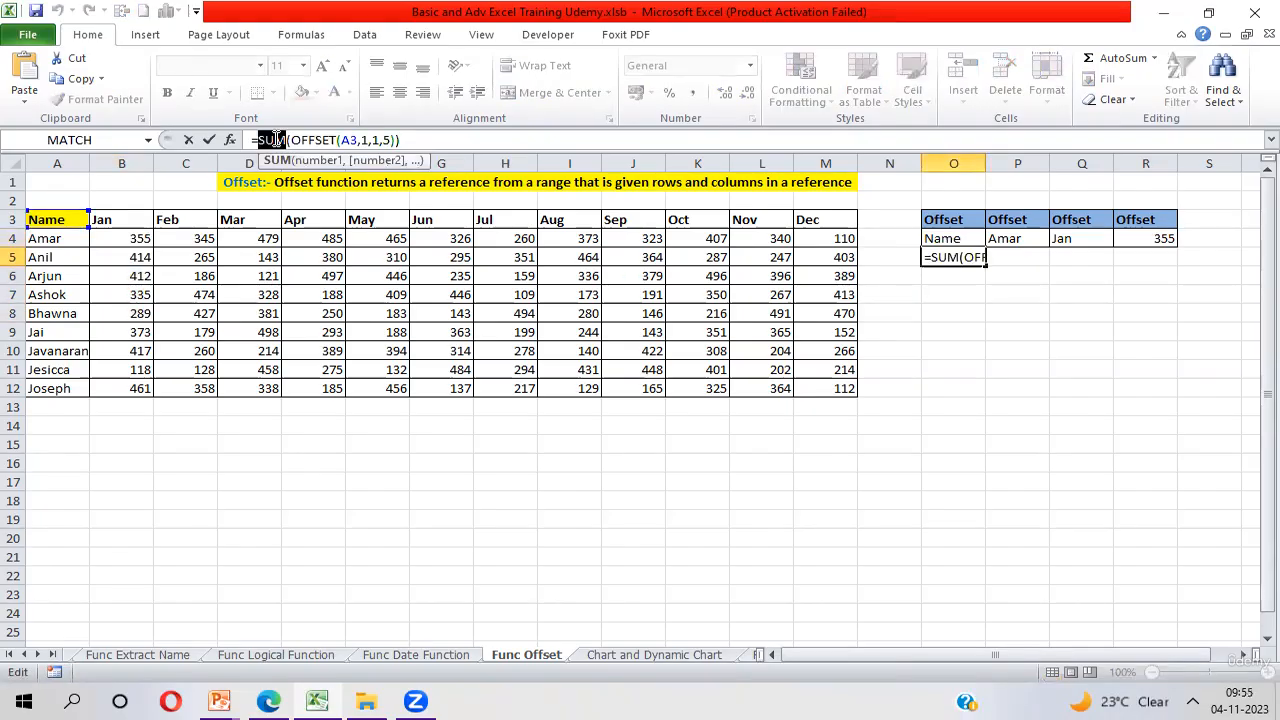
text(AVERAGE)
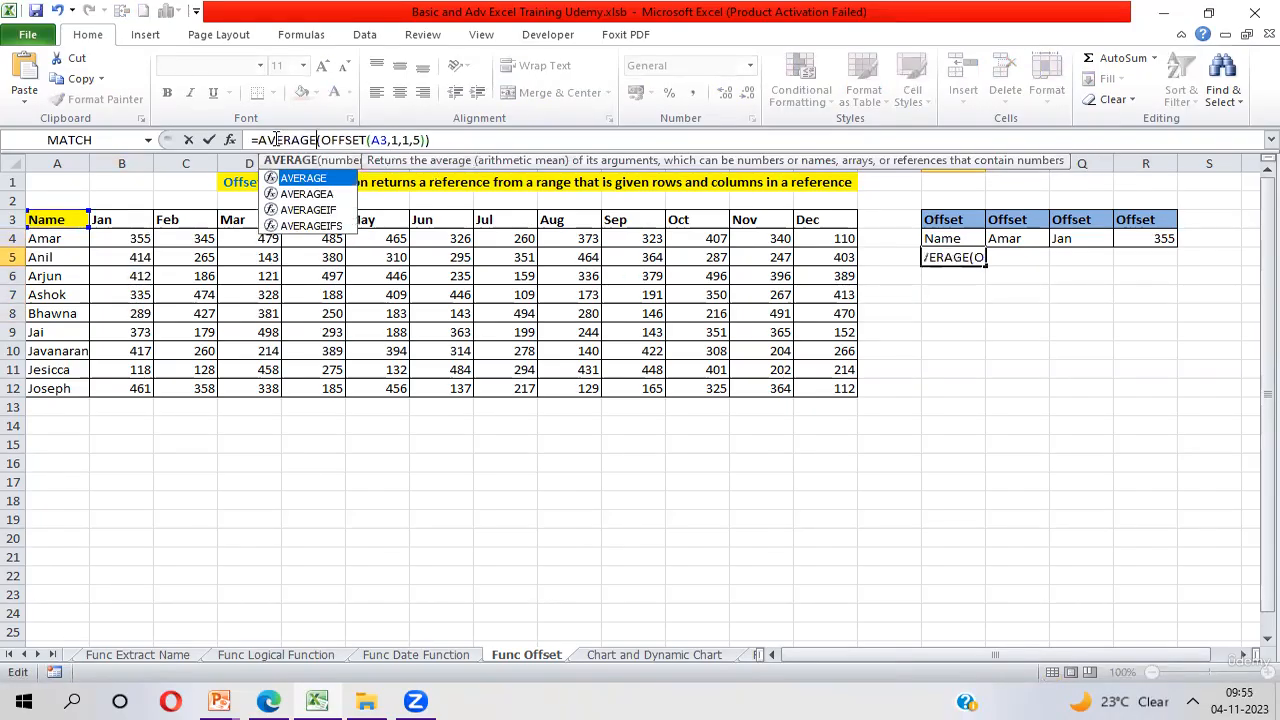
key(Return)
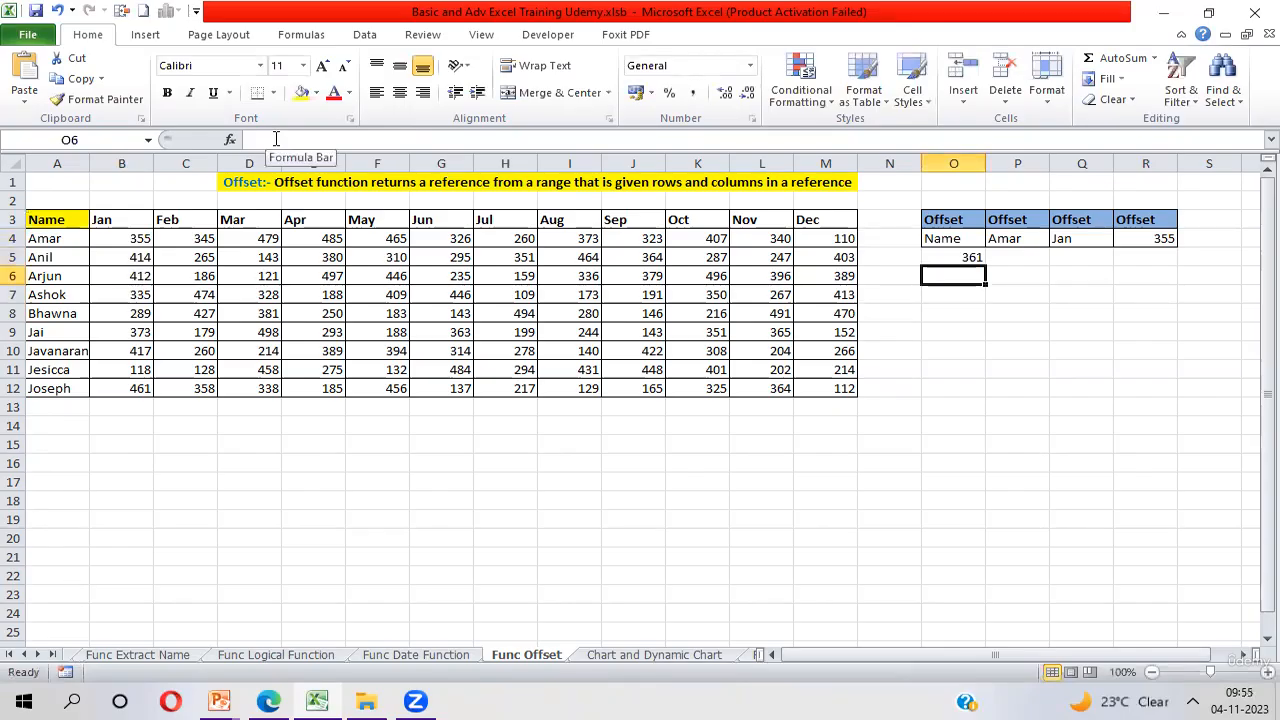
key(Up)
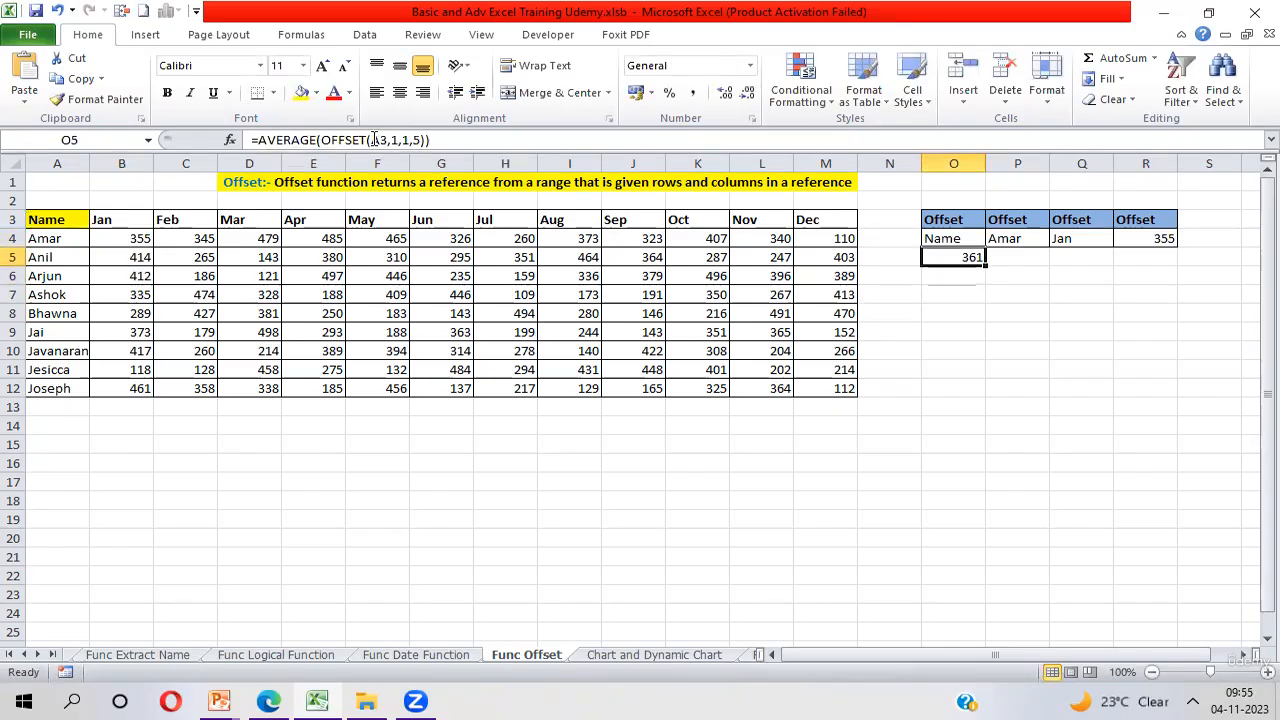
mouse_move(374, 140)
mouse_down()
mouse_move(422, 140)
mouse_move(374, 140)
mouse_up()
key(Return)
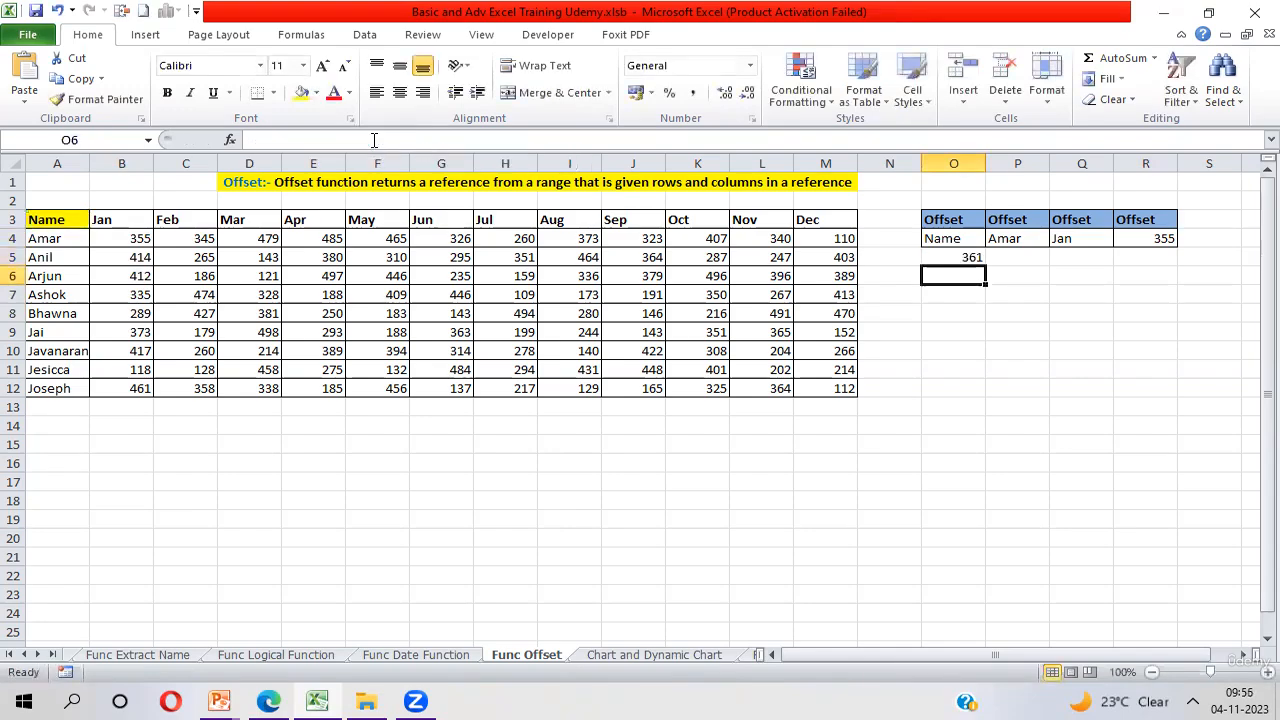
key(Up)
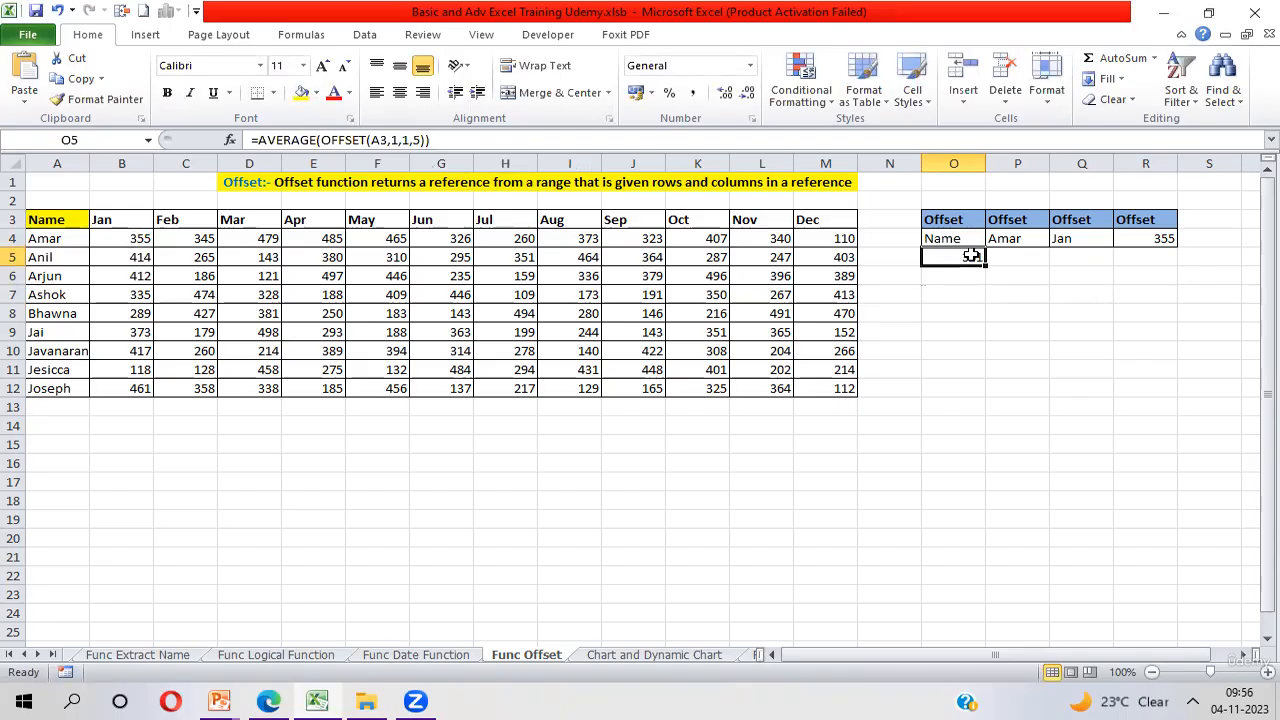
Select B4:B8 to compare the average of the January values with the formula in O5, and return to O5
drag(105, 241, 109, 238)
key(shift+Down)
key(shift+Down)
key(shift+Down)
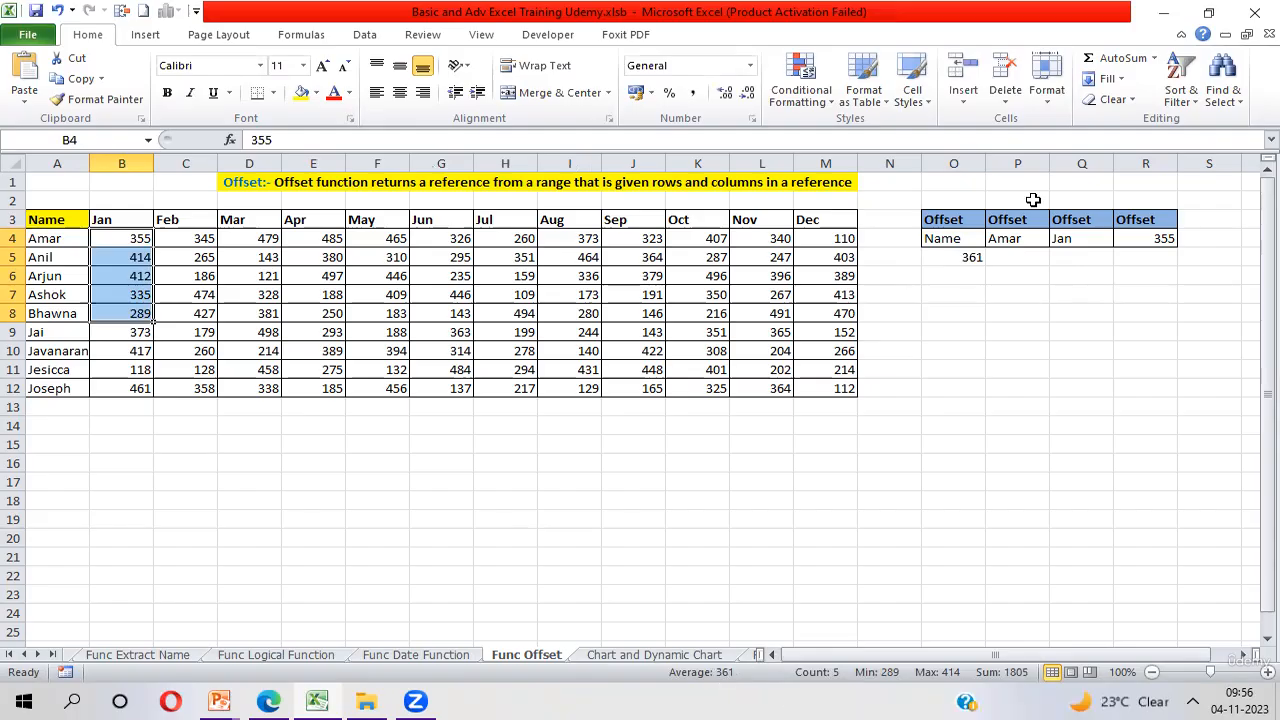
click(956, 260)
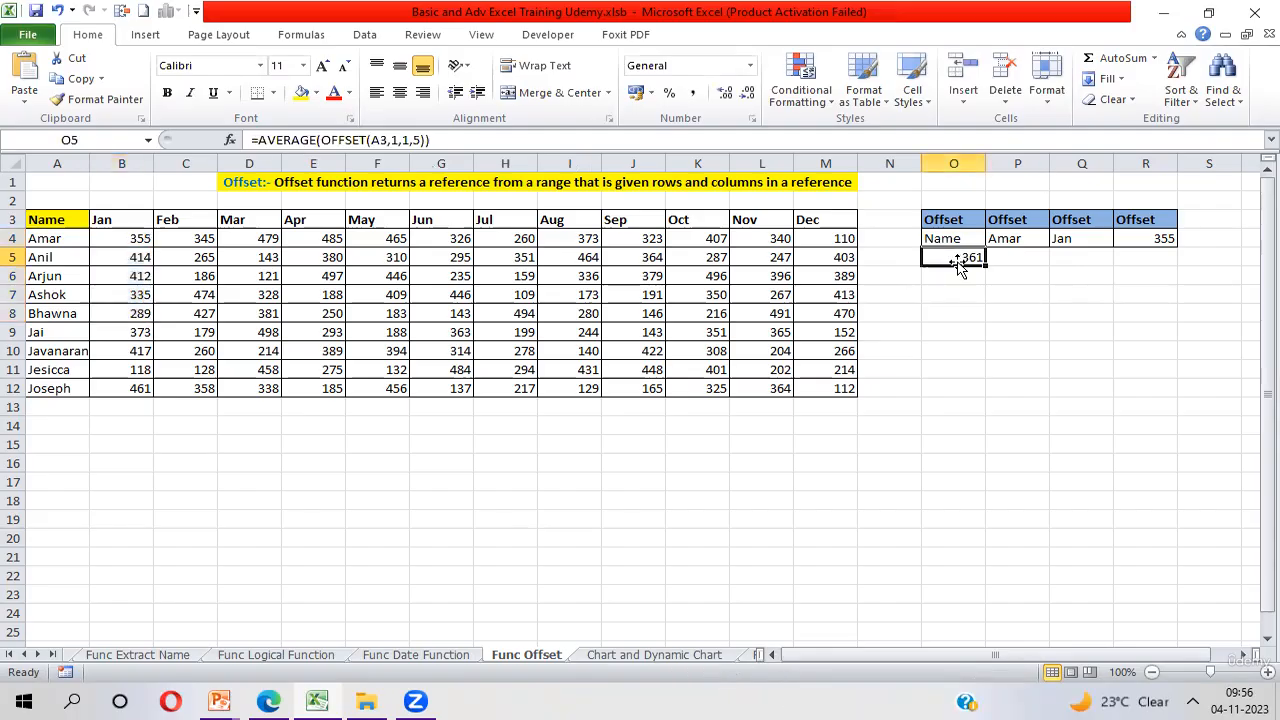
Begin an AVERAGE of an OFFSET in P5 from reference A3, one row down and one column across: =AVERAGE(OFFSET(A3,1,1
click(1009, 257)
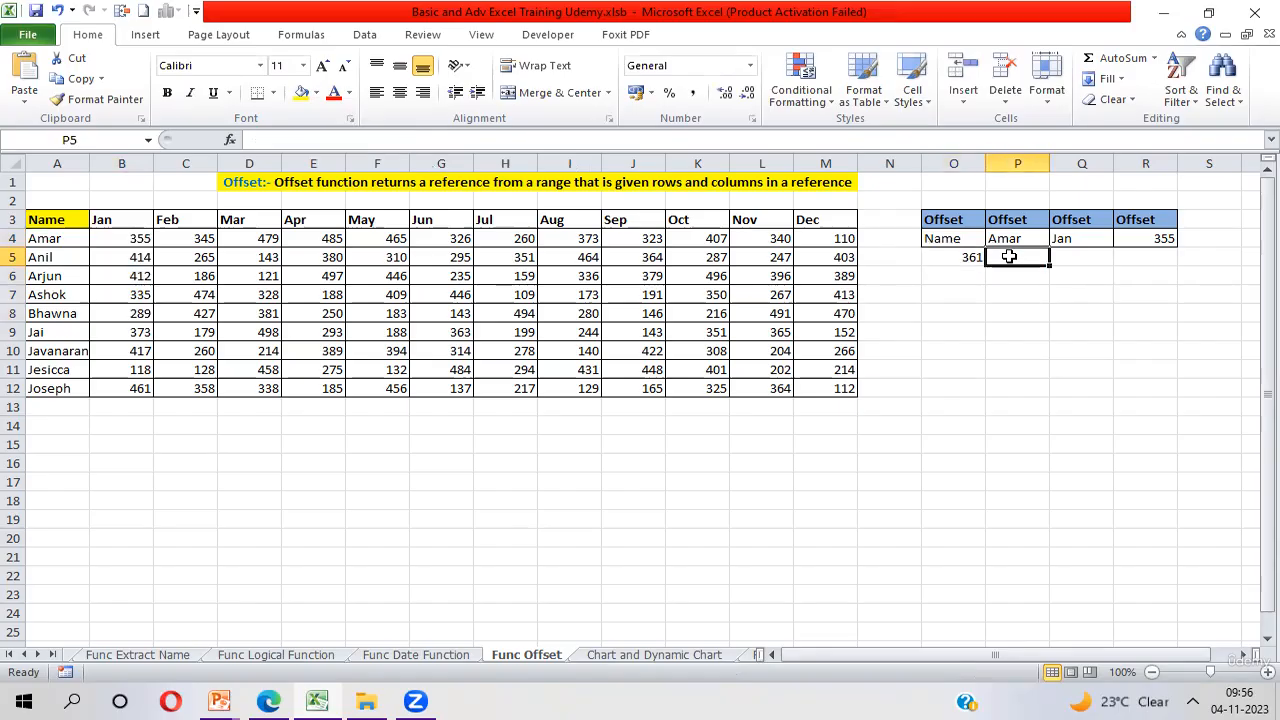
text(=)
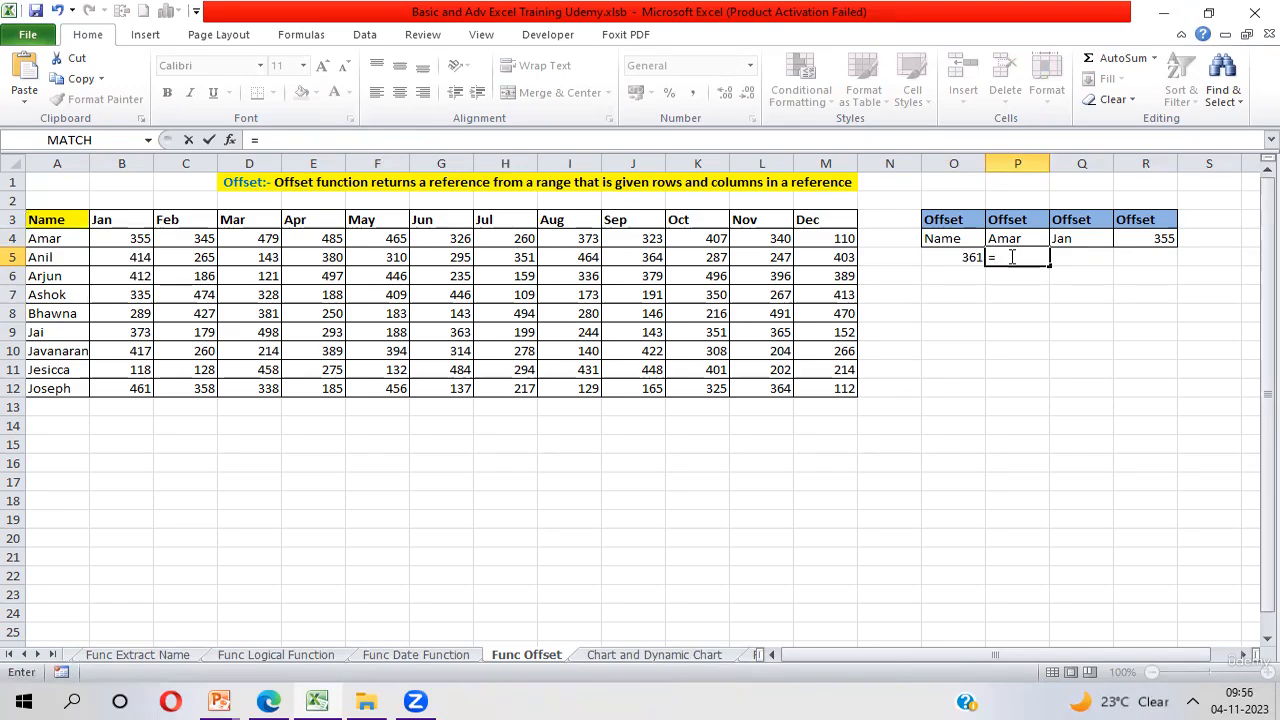
text(Av)
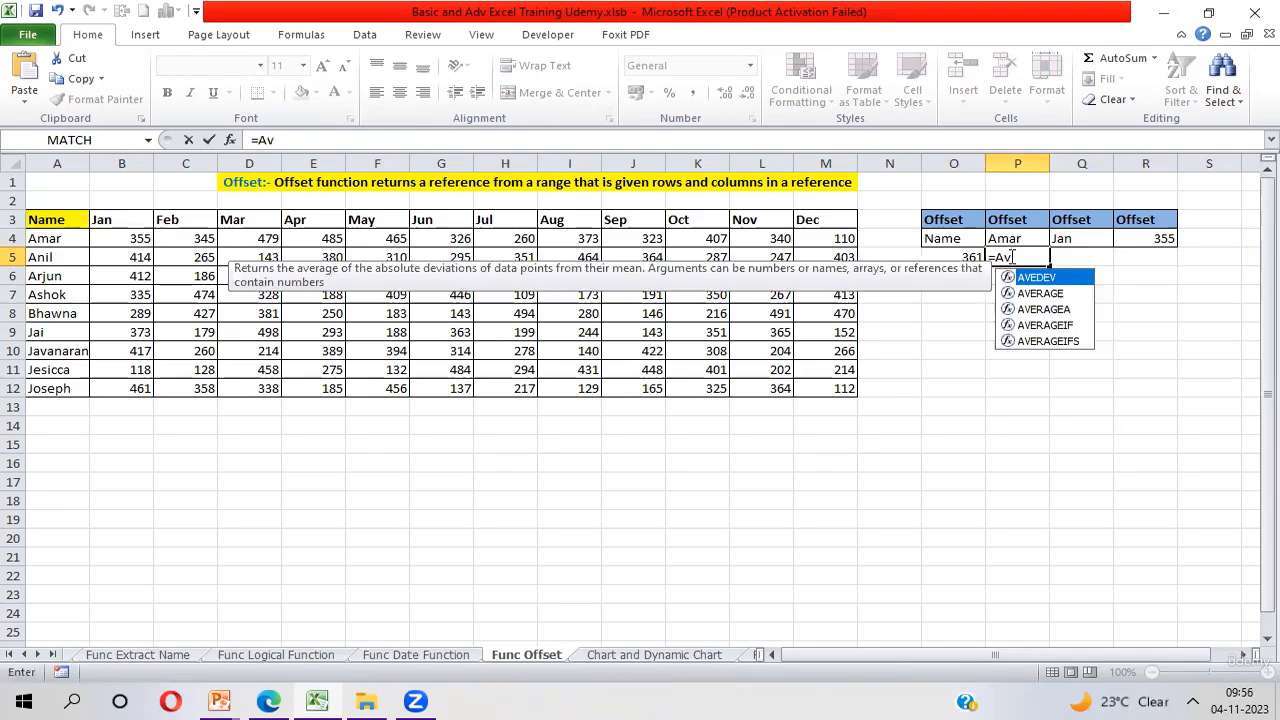
key(Down)
key(Tab)
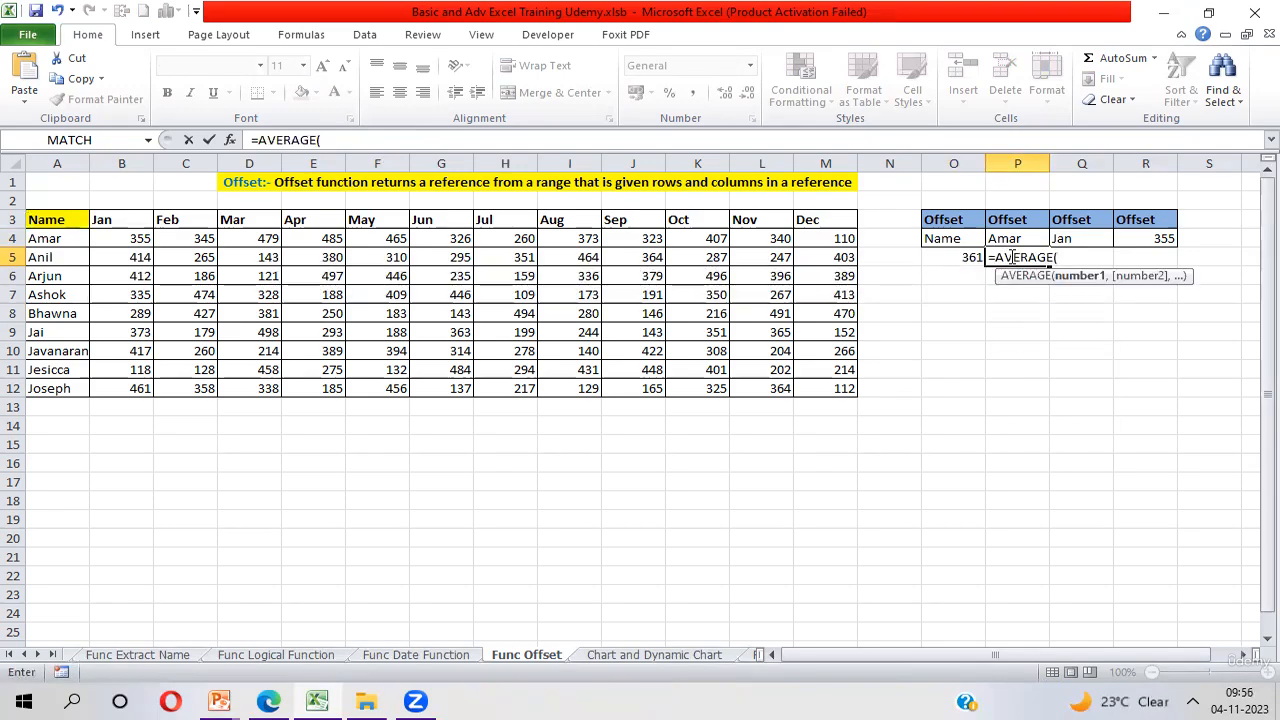
text(off)
key(Tab)
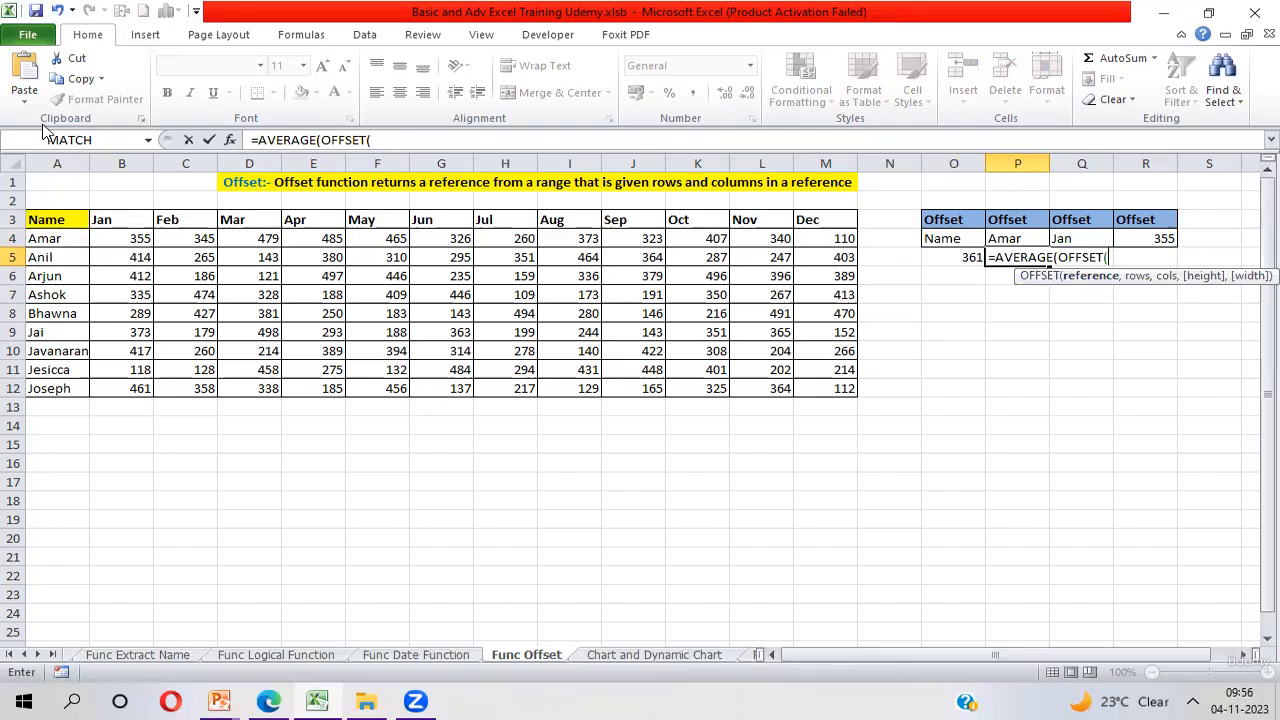
click(61, 219)
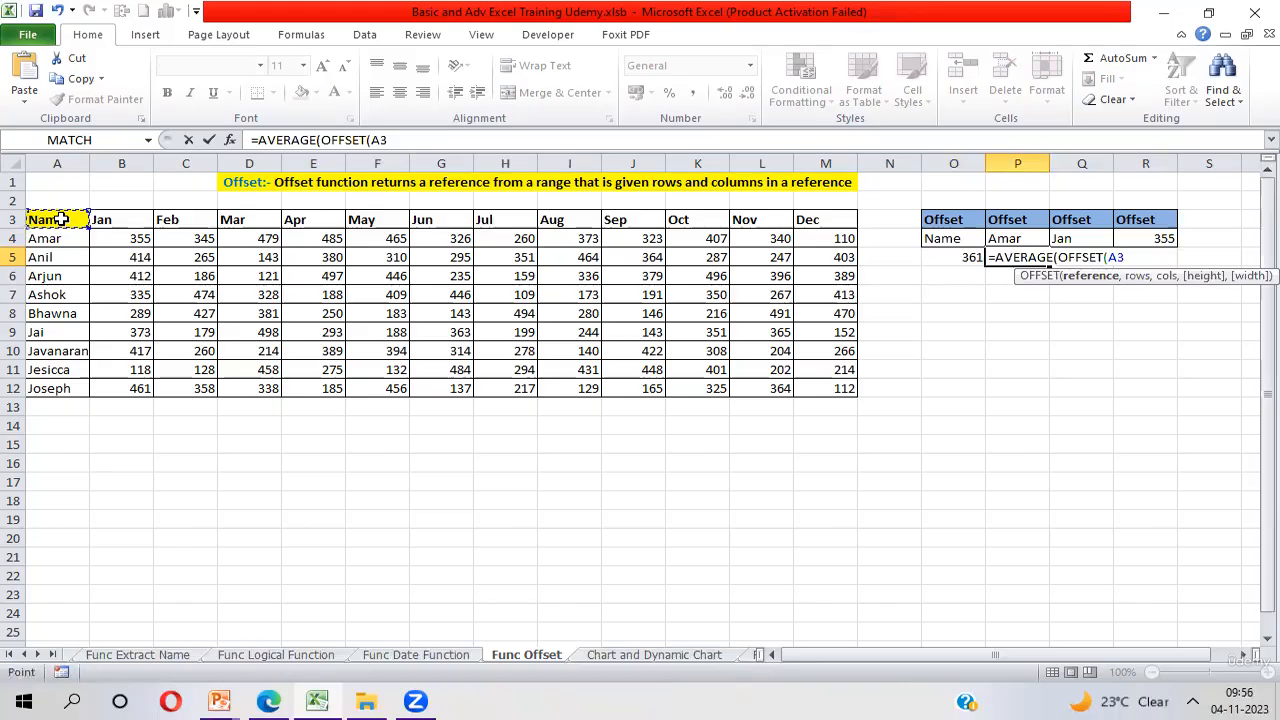
text(,1,1)
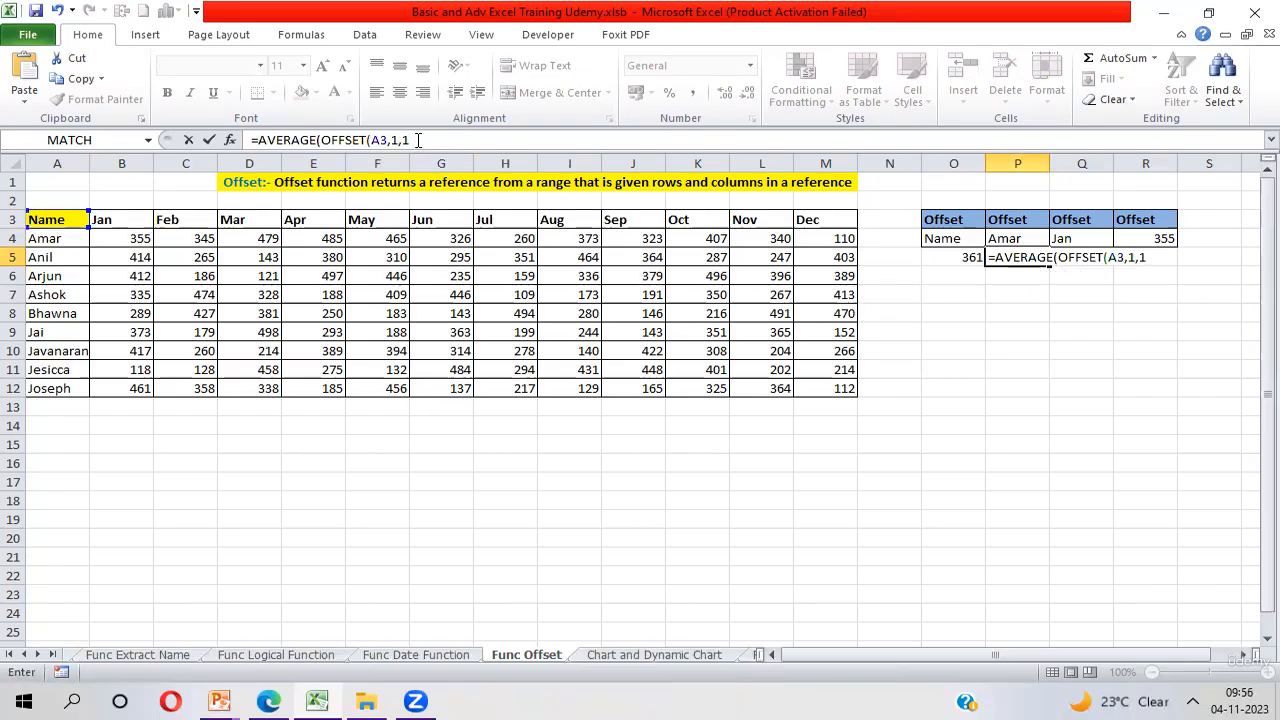
Complete the P5 formula with a height of 5 and a width of 3, making it =AVERAGE(OFFSET(A3,1,1,5,3))
drag(418, 140, 368, 138)
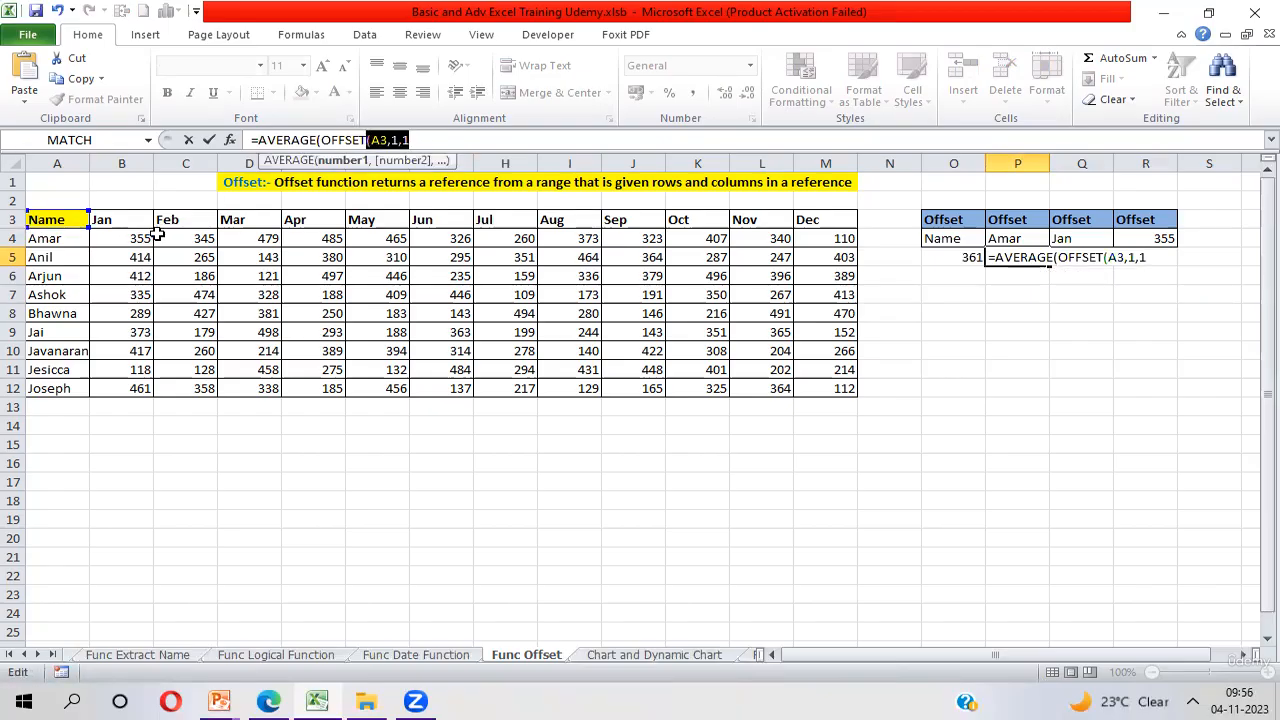
click(411, 140)
text(,5)
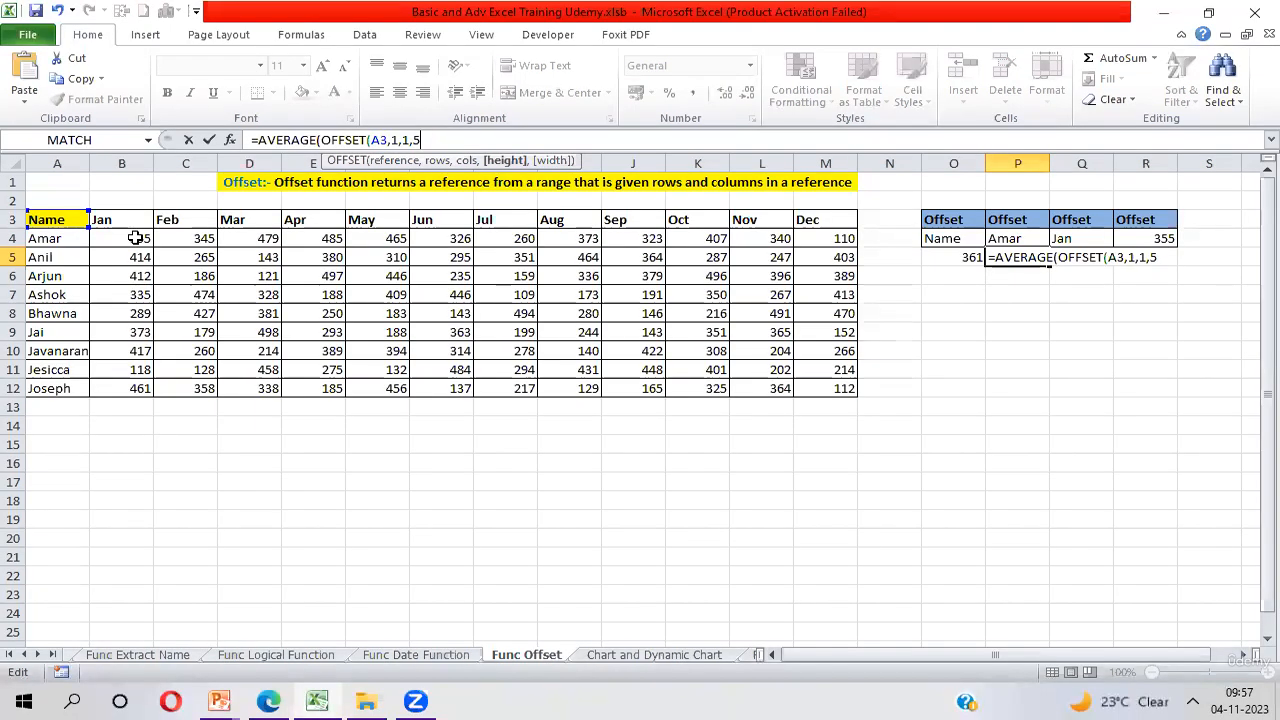
text(,)
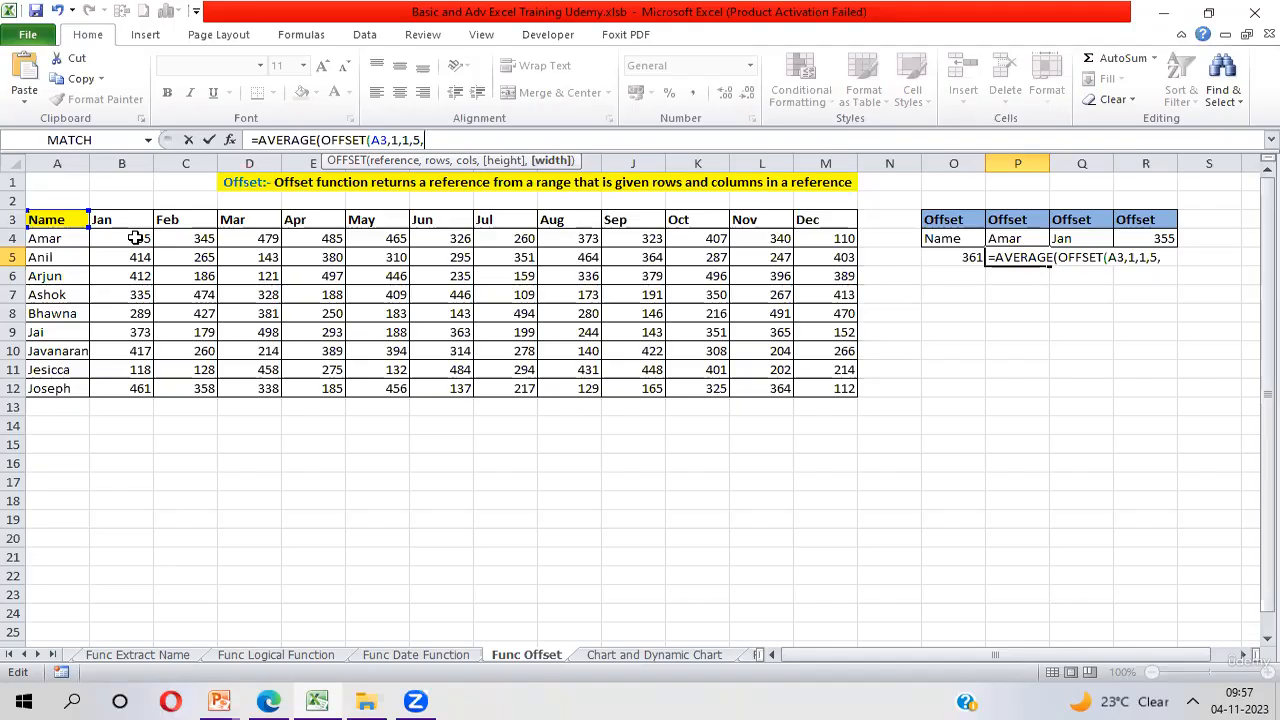
text(3))
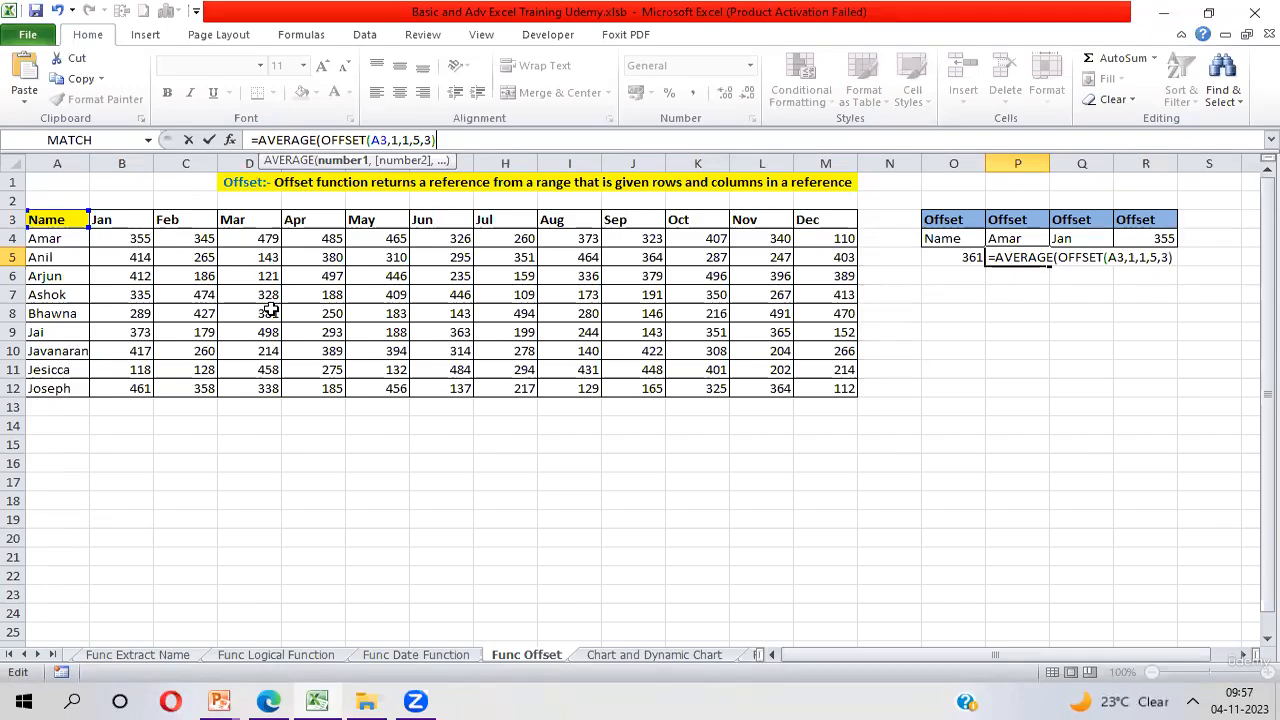
key(Return)
key(Return)
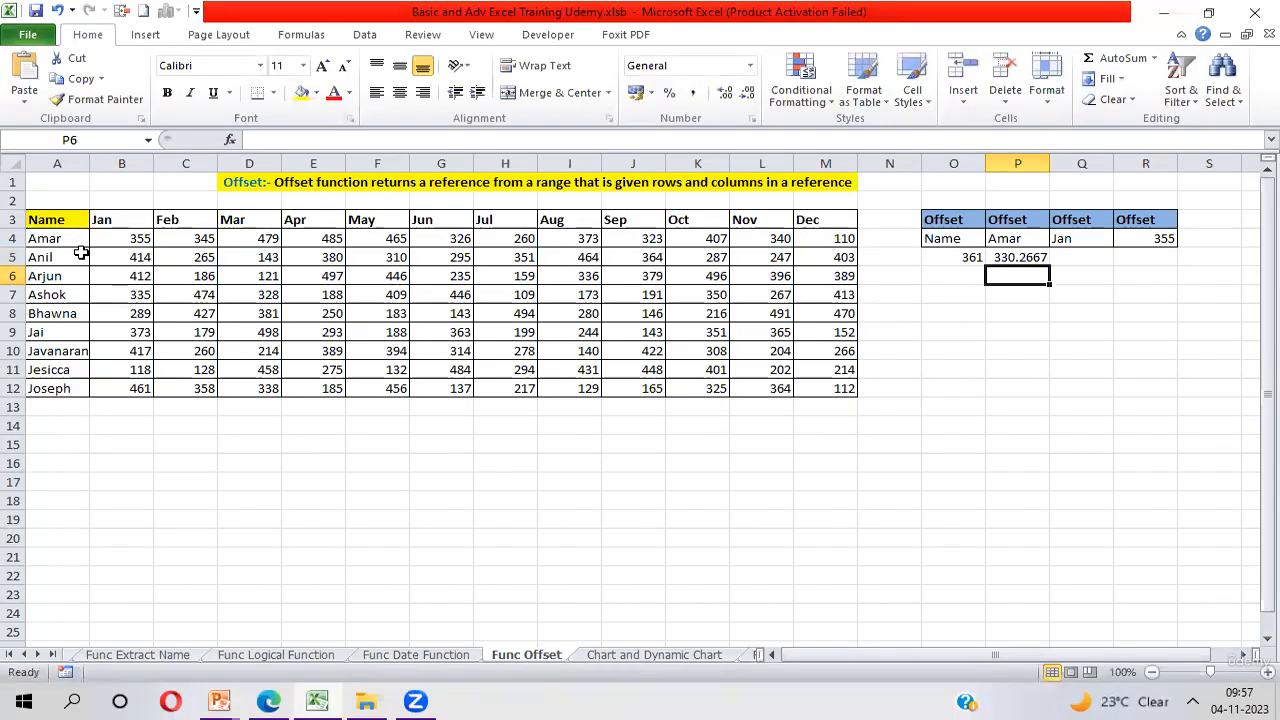
Select the January to March values in B4:D8 to compare their average with P5, and return to P5
click(121, 237)
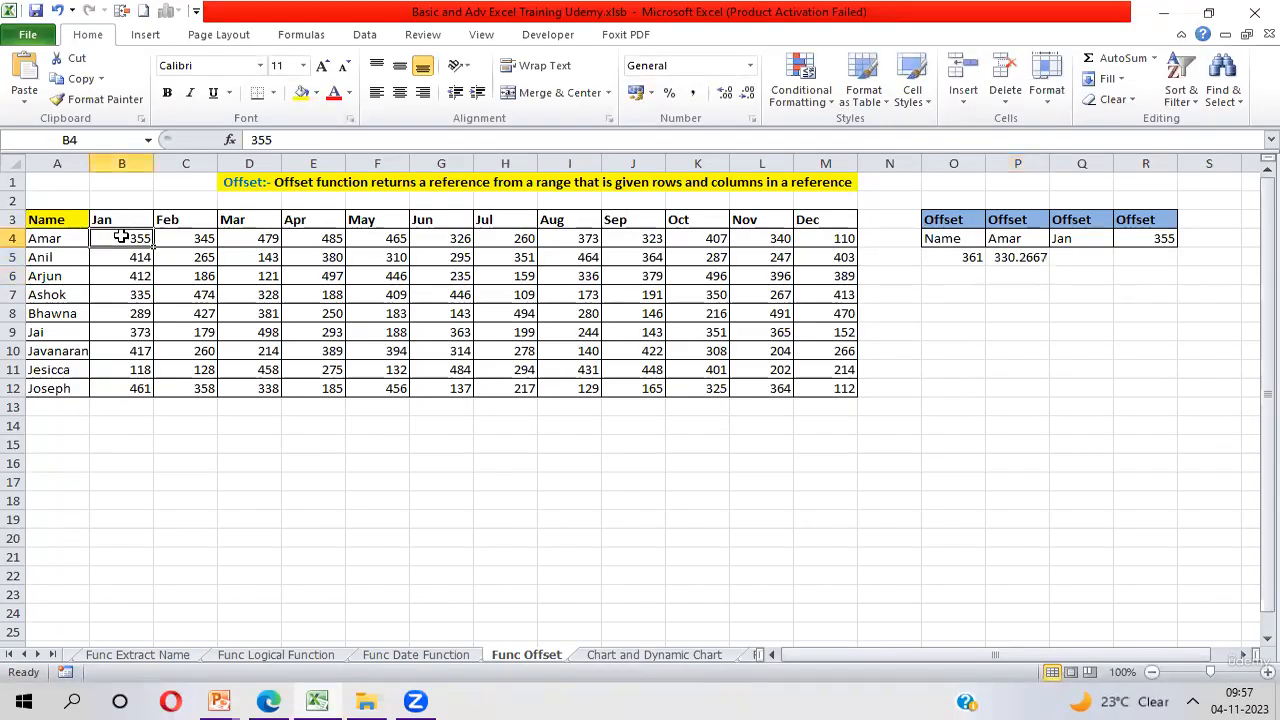
key(shift+Down)
key(shift+Down)
key(shift+Down)
key(shift+Down)
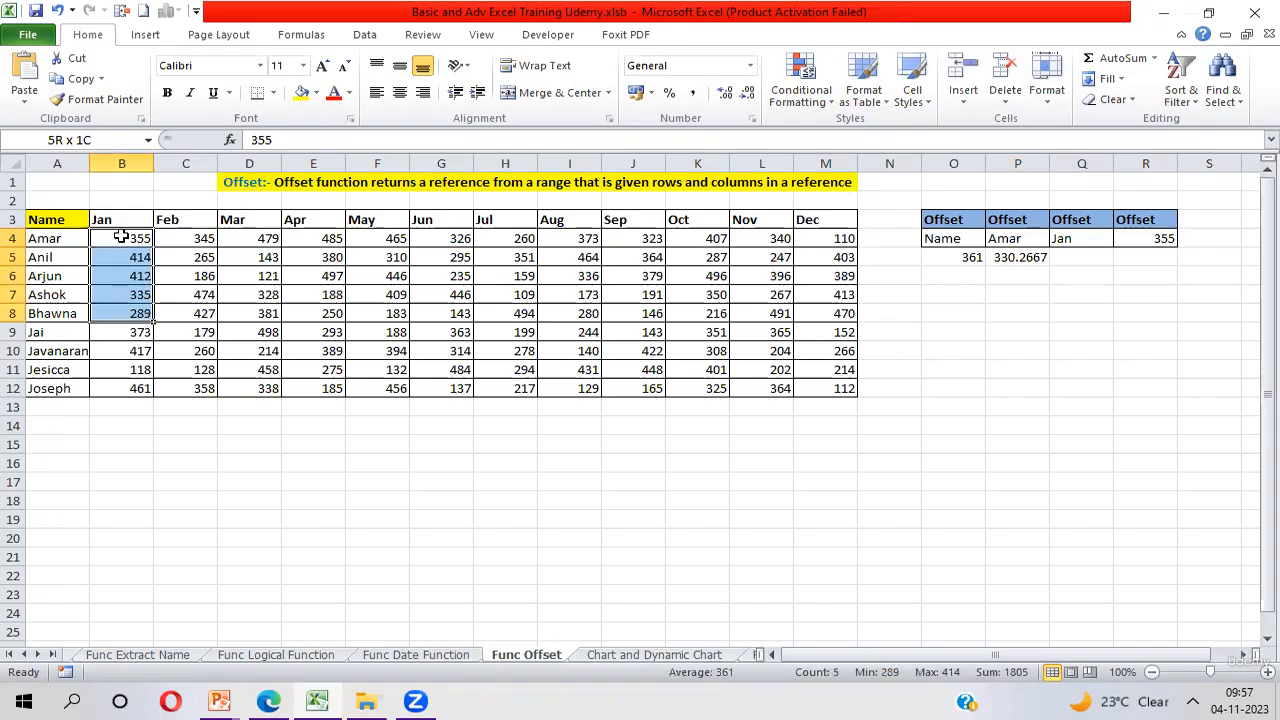
key(shift+Right)
key(shift+Right)
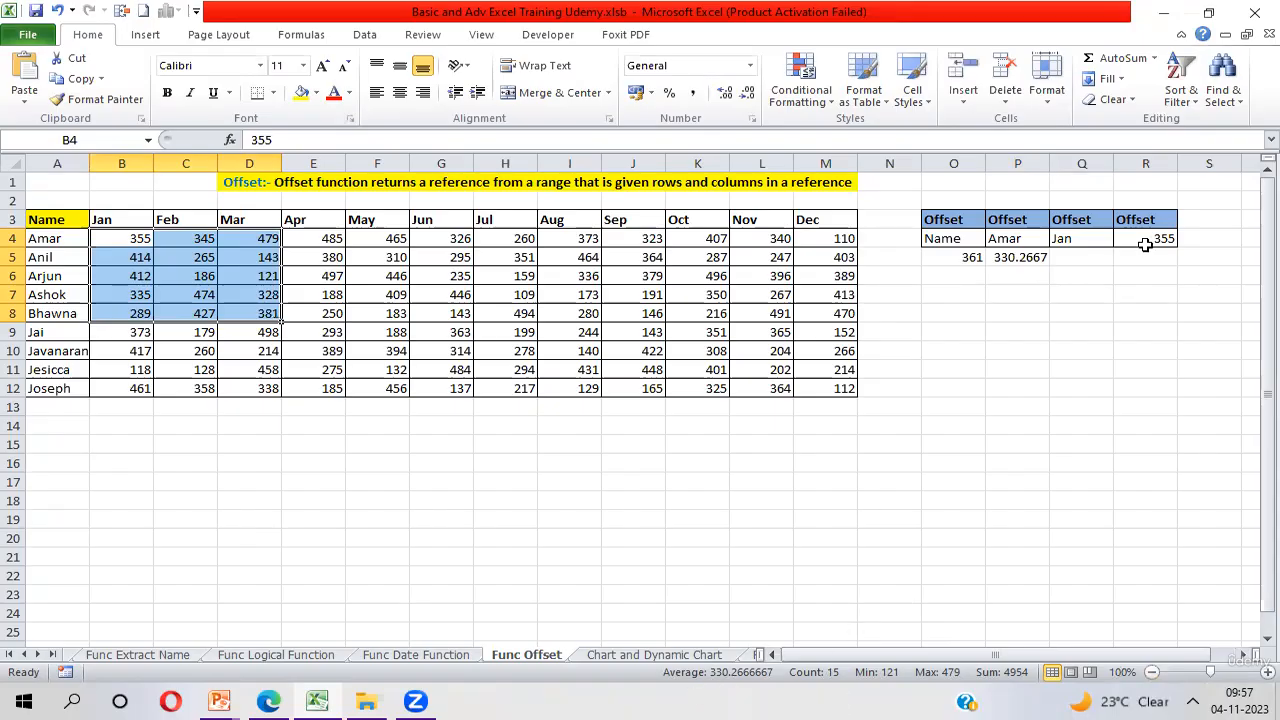
click(998, 257)
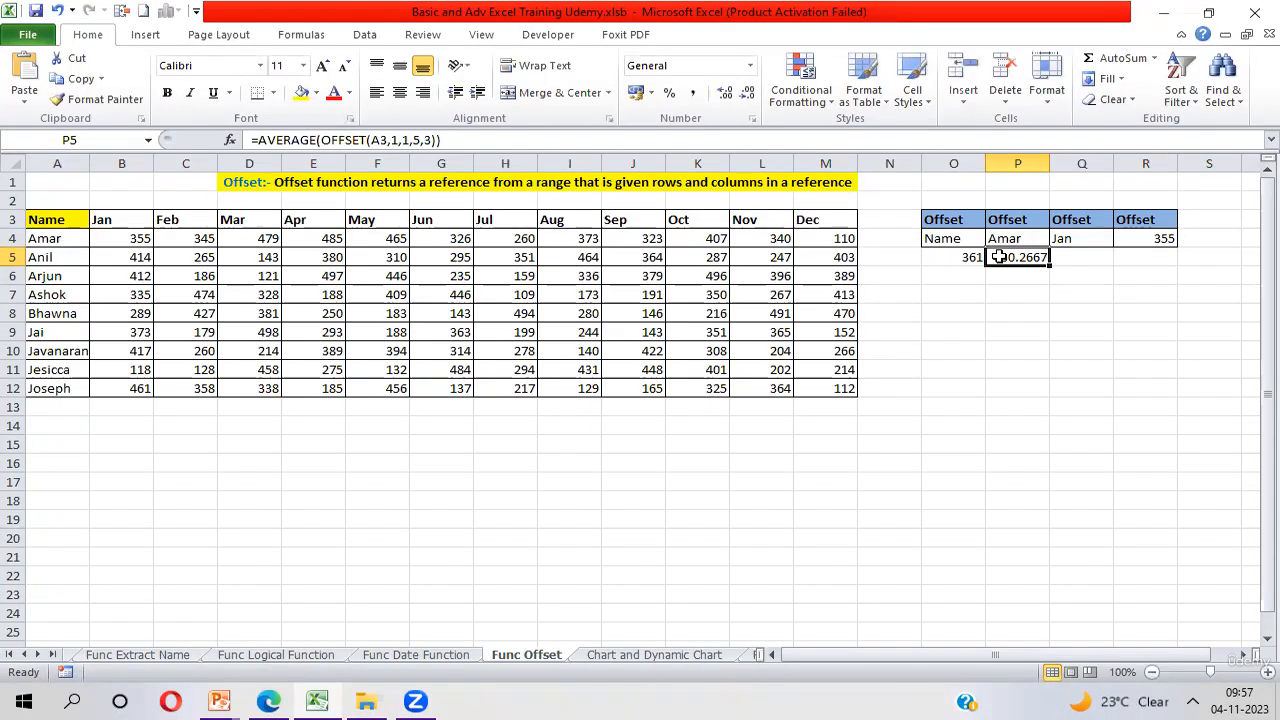
Begin a SUM of an OFFSET in Q5 from reference B4 with zero rows and columns: =SUM(OFFSET(B4,0,0
click(1072, 254)
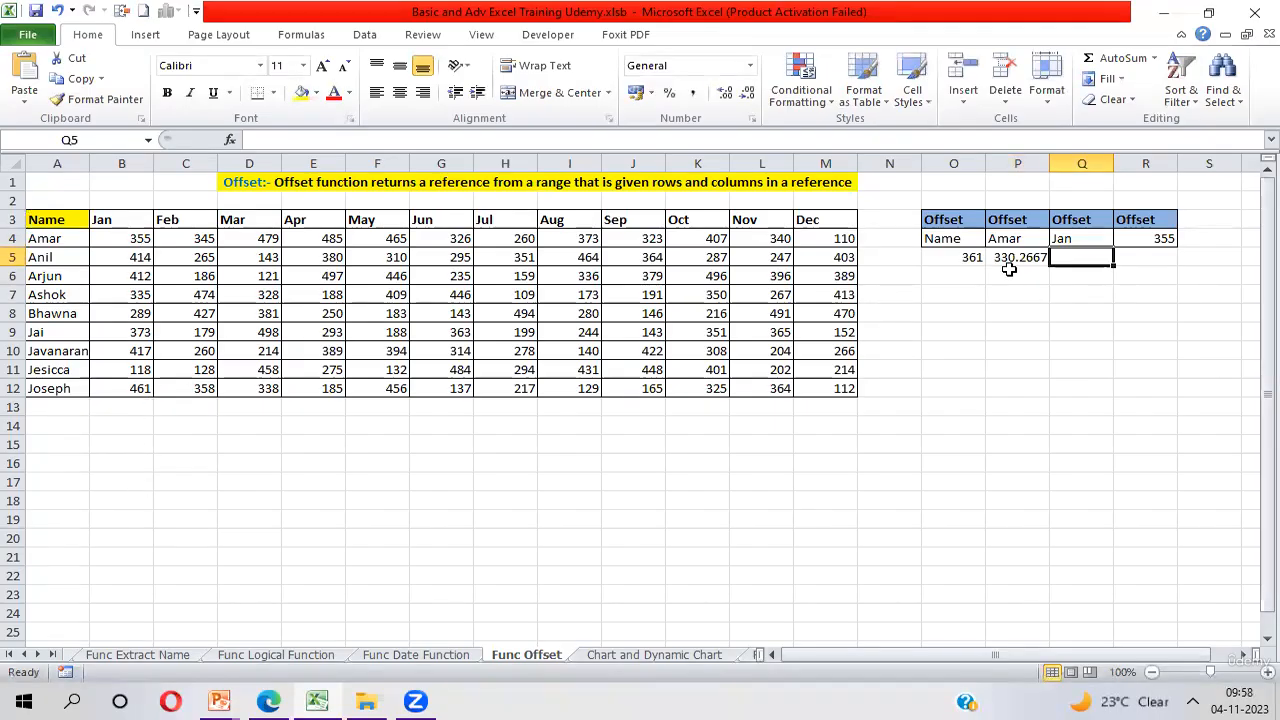
text(=)
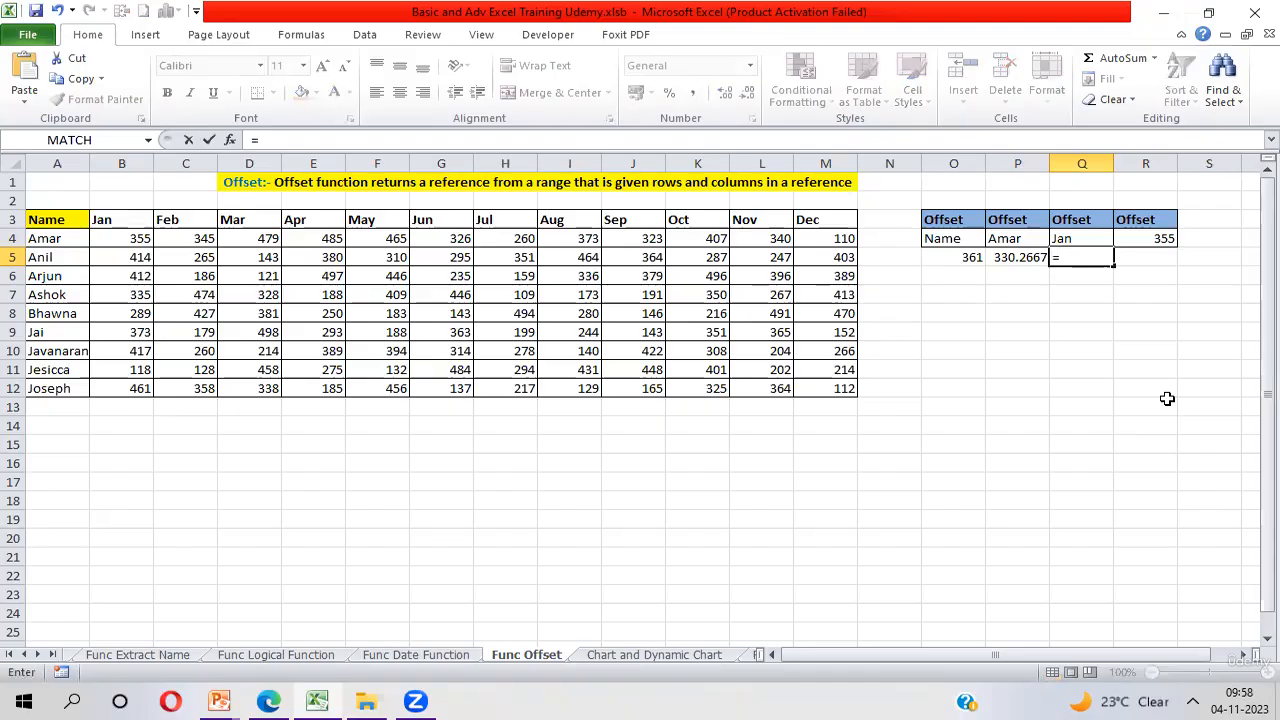
text(Sum)
key(Tab)
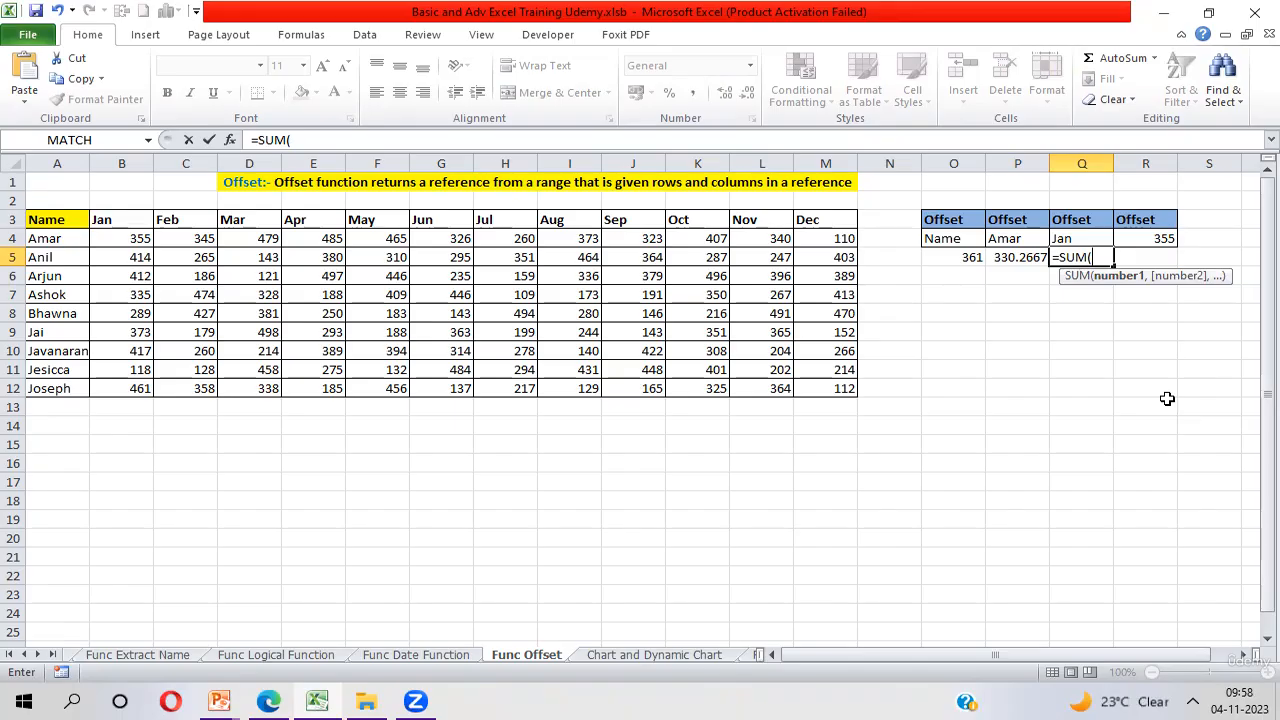
text(OFFSET()
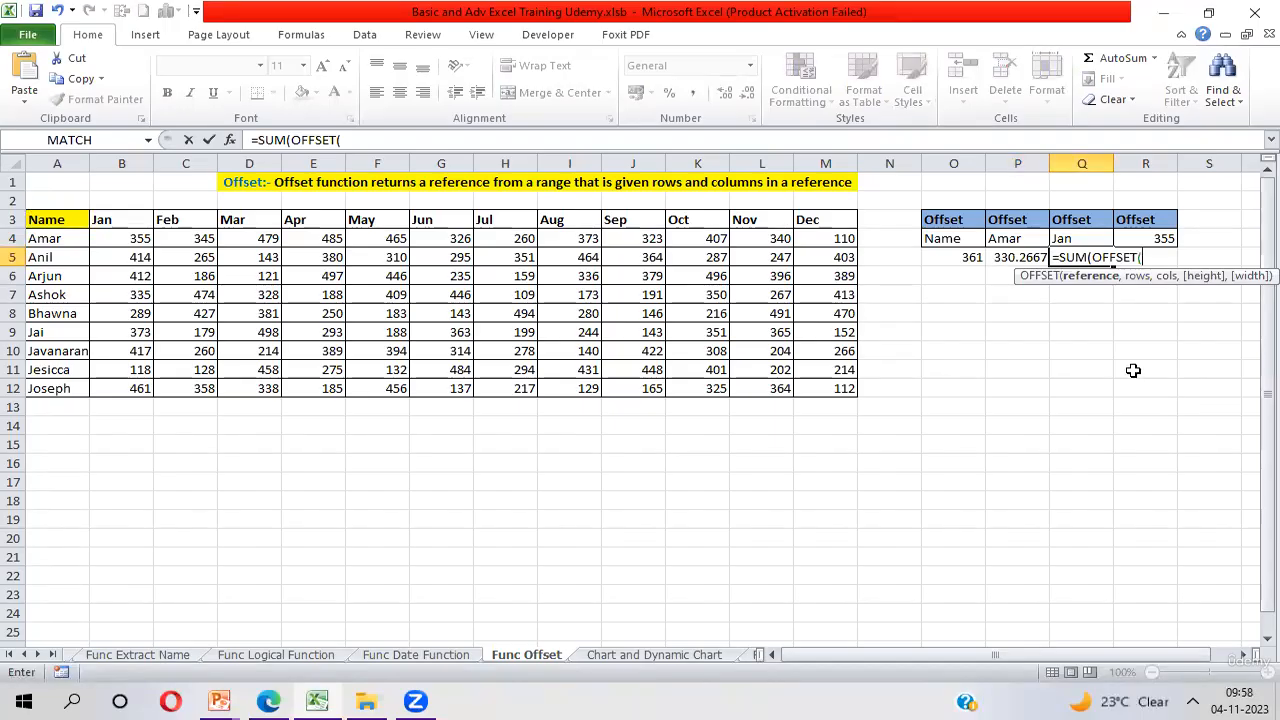
click(42, 221)
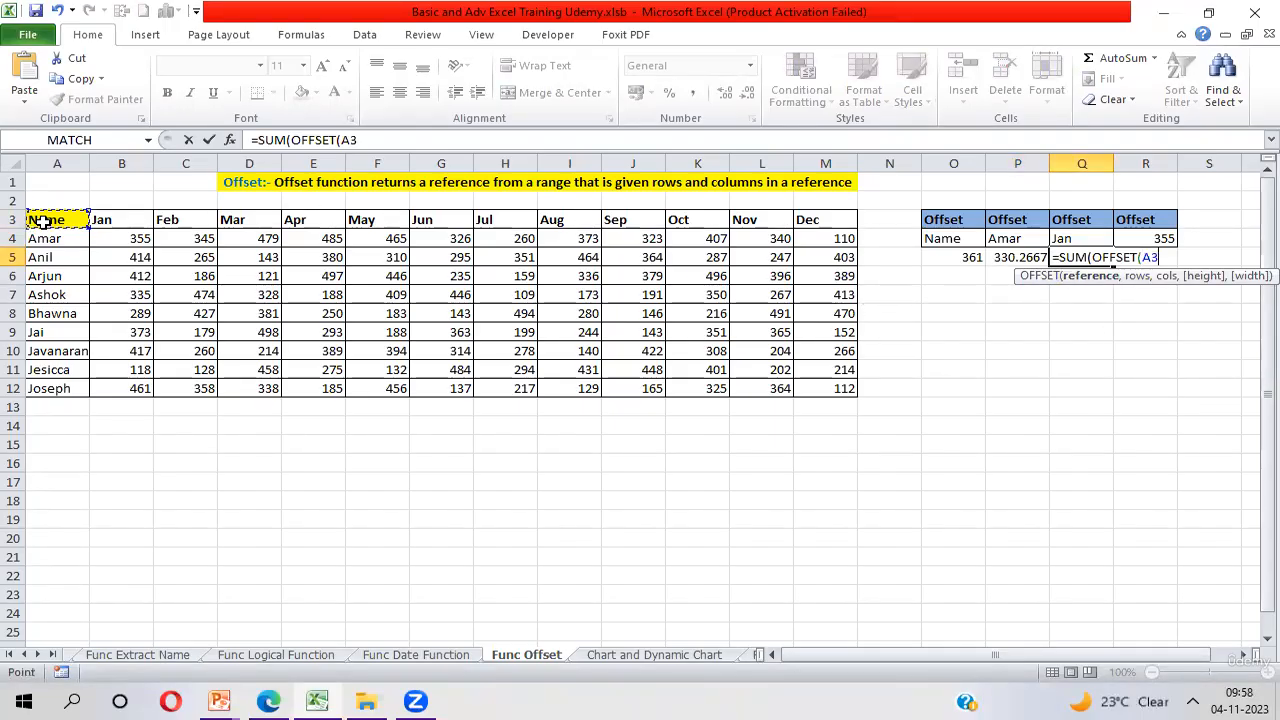
click(109, 238)
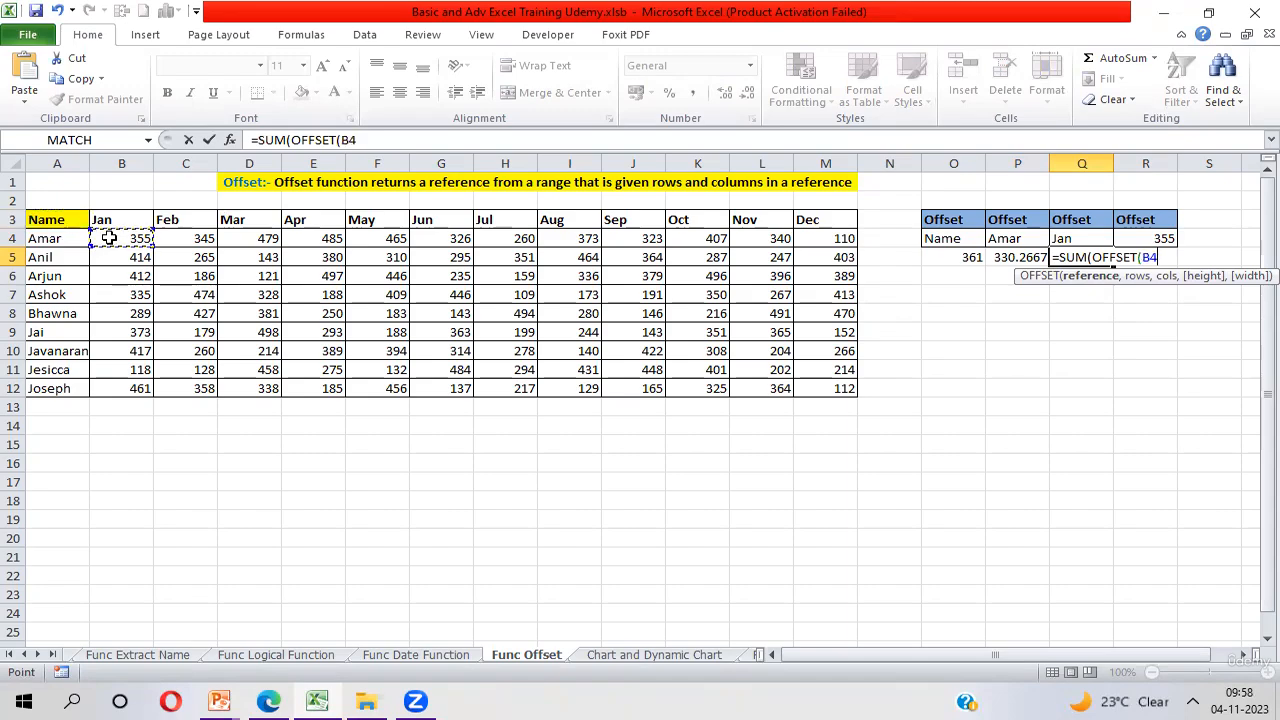
text(,0,0)
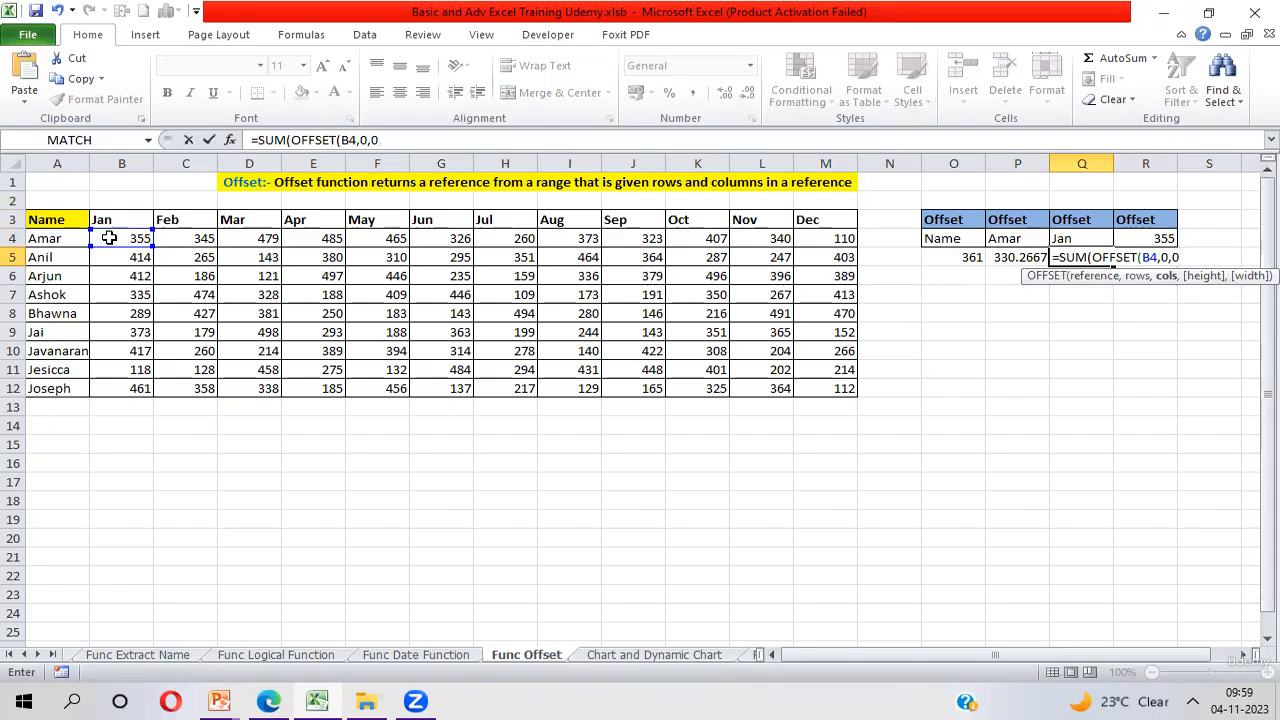
Use COUNTA of column A as the OFFSET height and enter the Q5 formula as =SUM(OFFSET(B4,0,0,COUNTA(A:A)))
text(,)
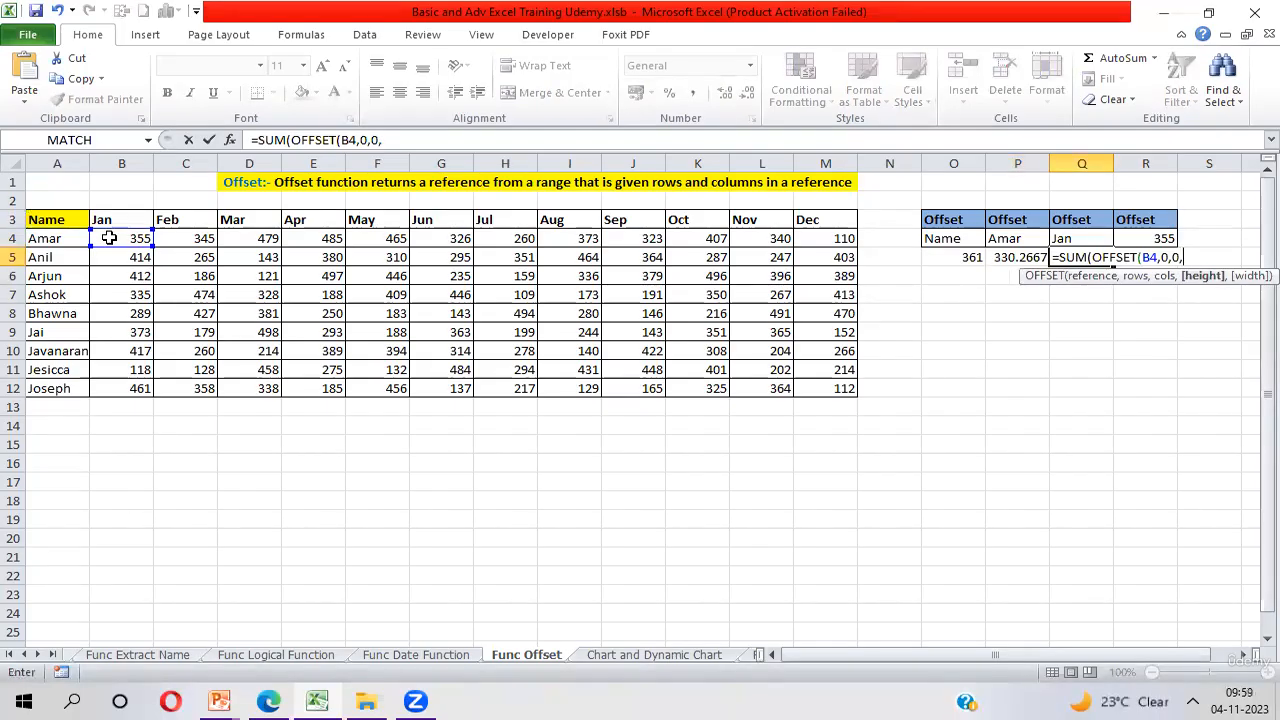
text(Counta)
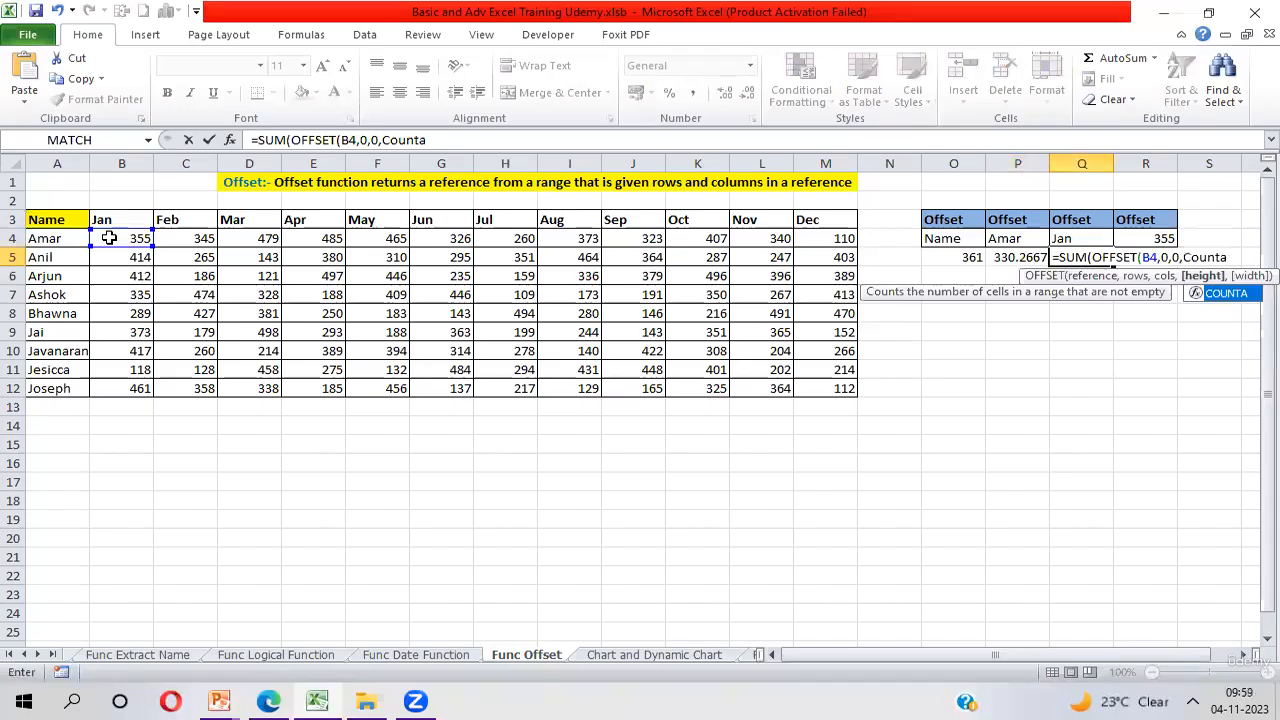
key(Tab)
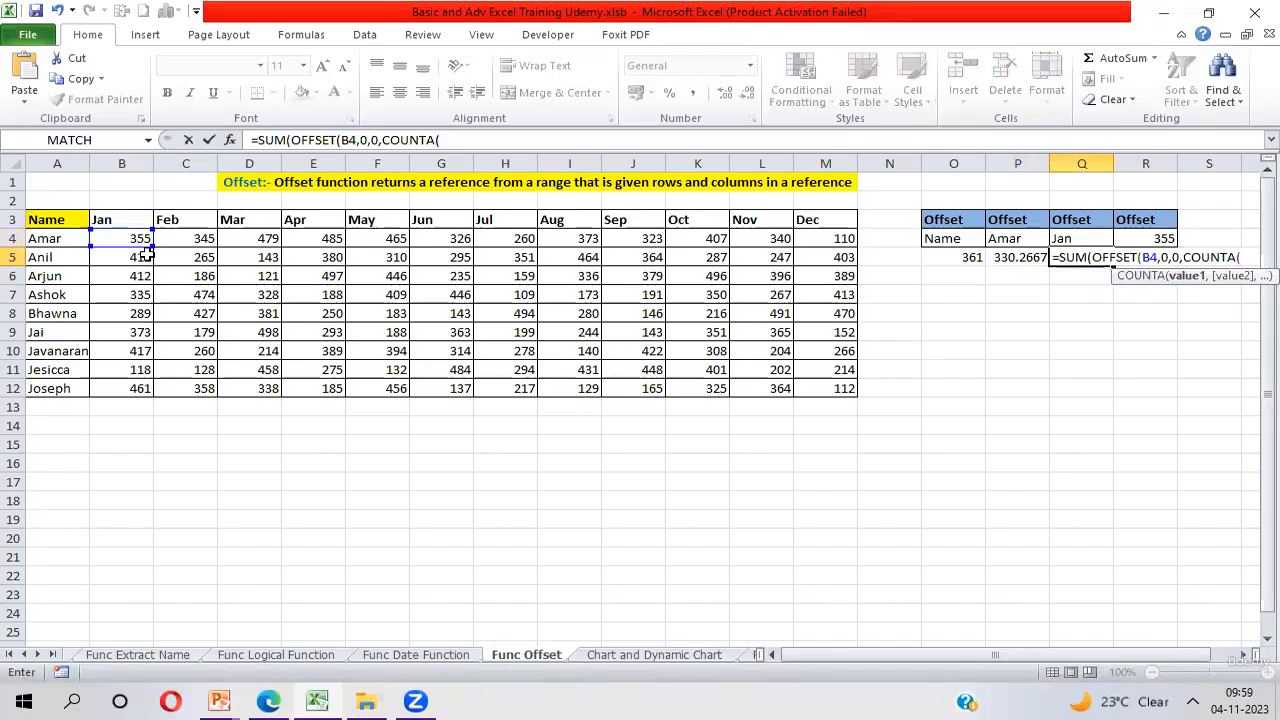
click(62, 163)
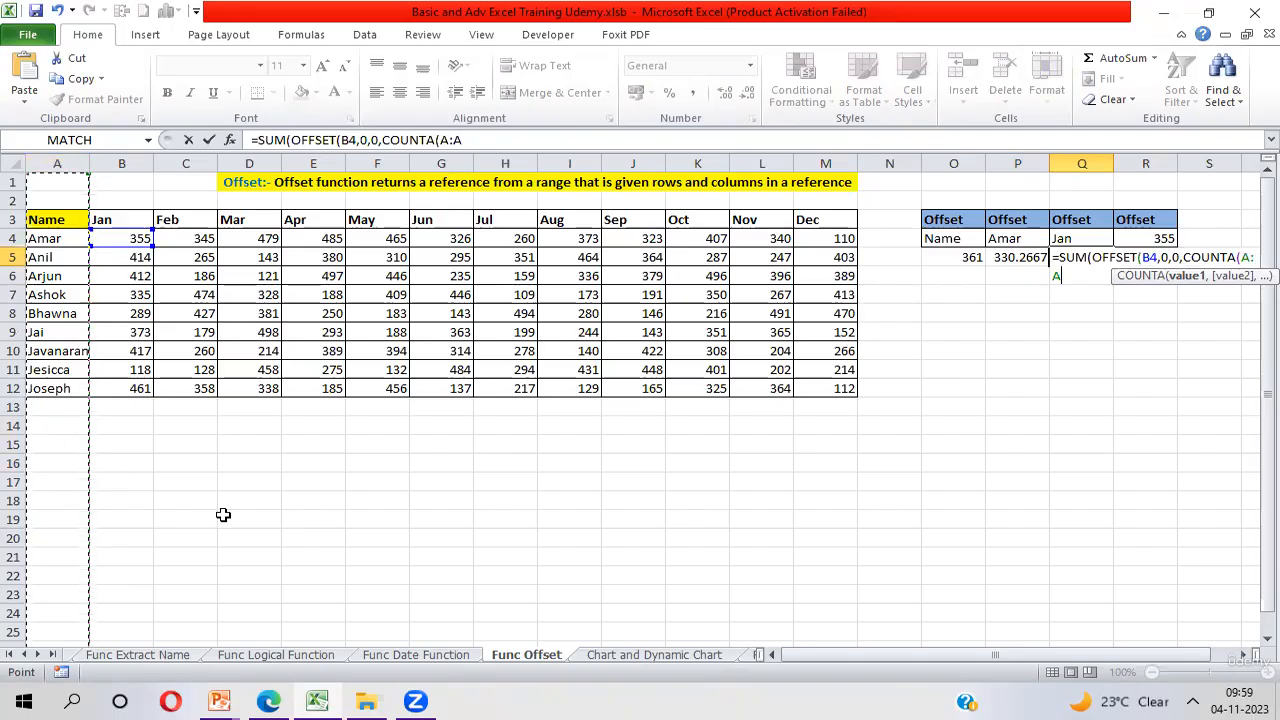
text())
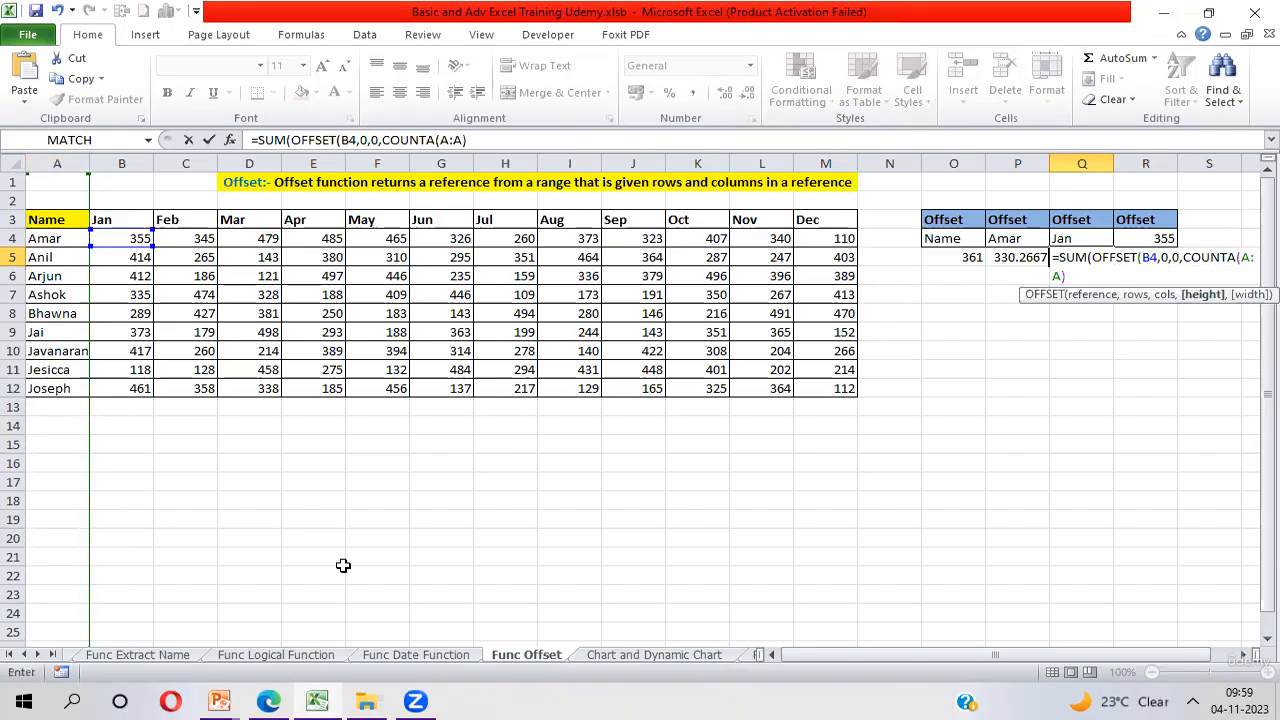
text())
key(Return)
key(Return)
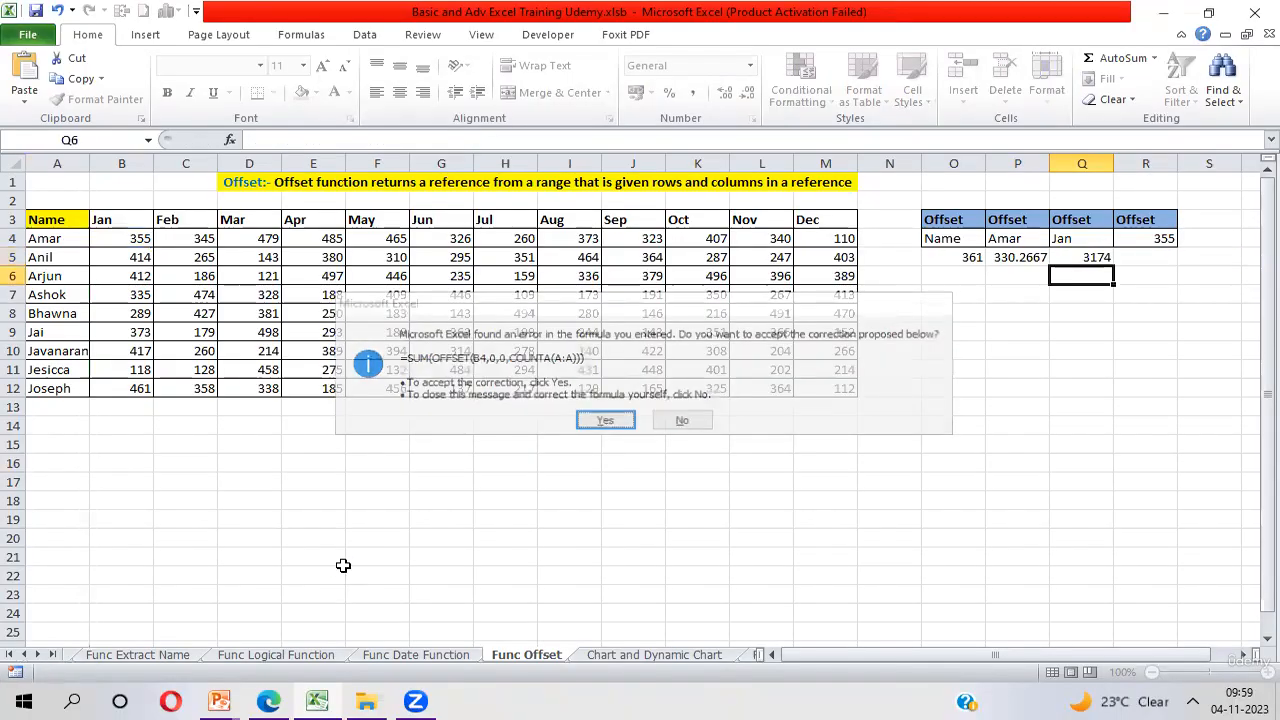
Highlight the COUNTA(A:A) height argument in the Q5 formula to examine it, leaving the formula as entered
key(Up)
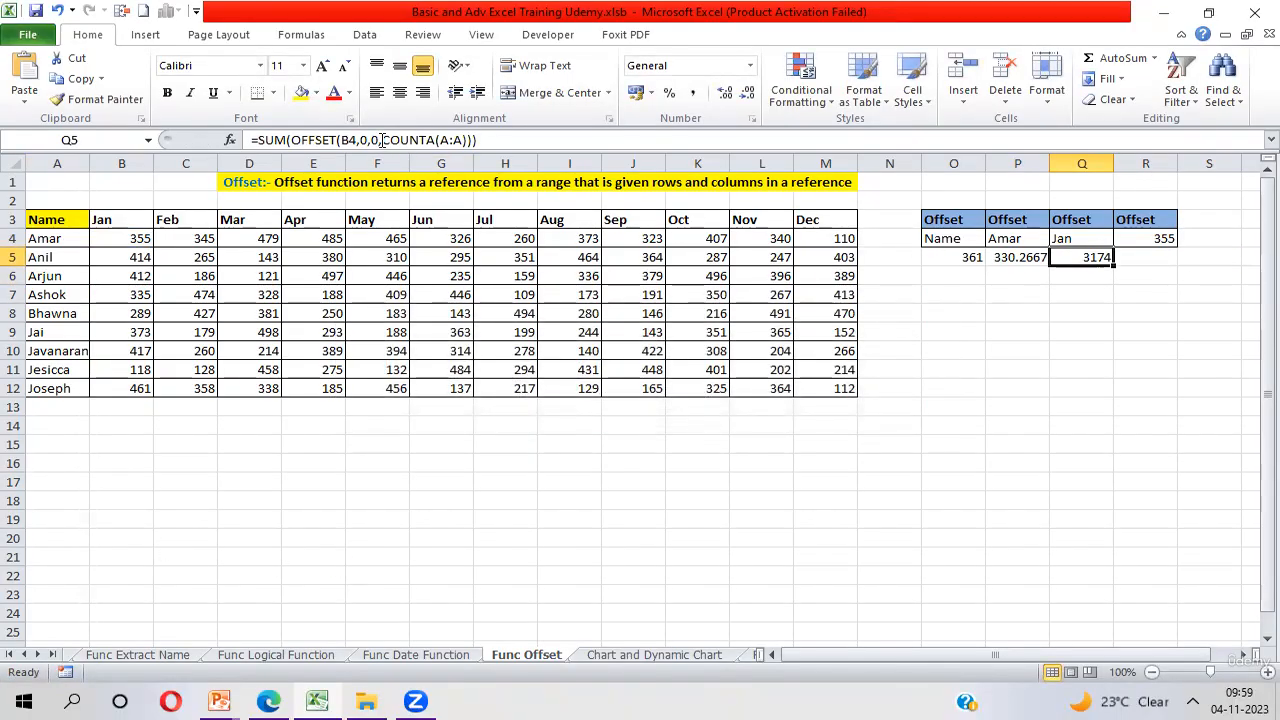
drag(382, 140, 470, 140)
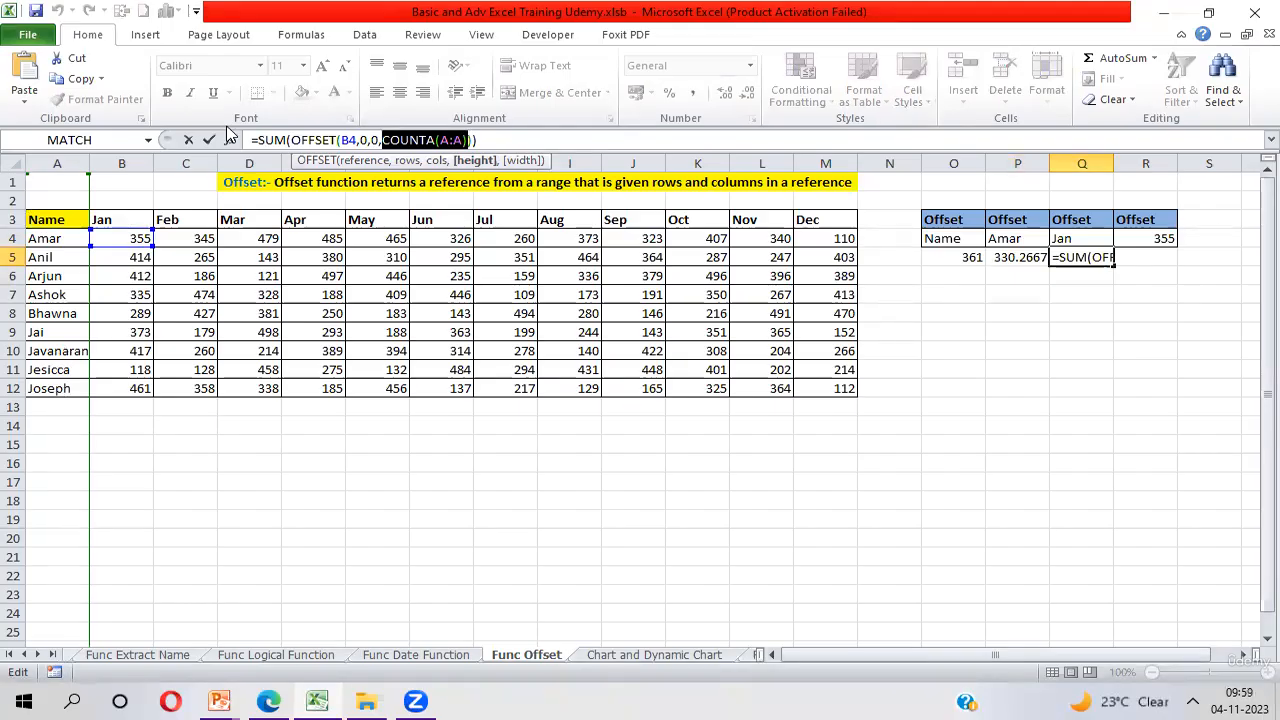
drag(380, 140, 469, 140)
key(Return)
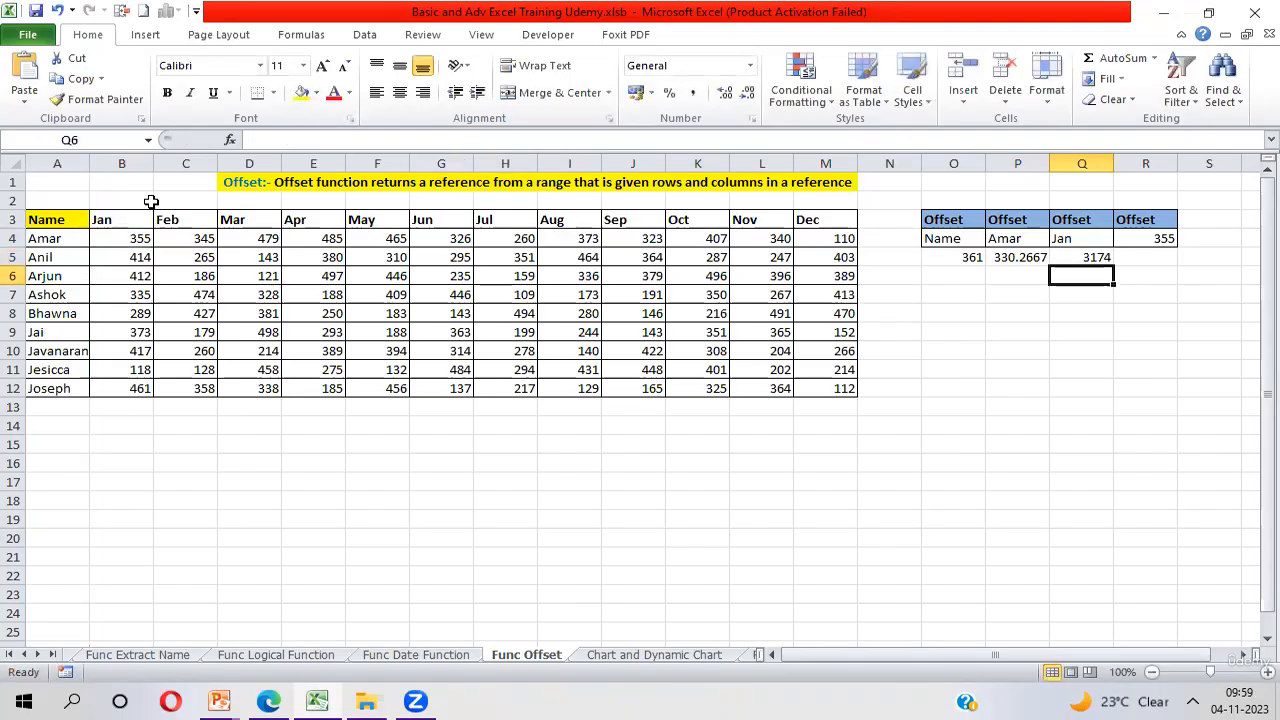
Select the January column from B4 to B13 to compare its sum with Q5, and return to Q5
drag(122, 240, 122, 407)
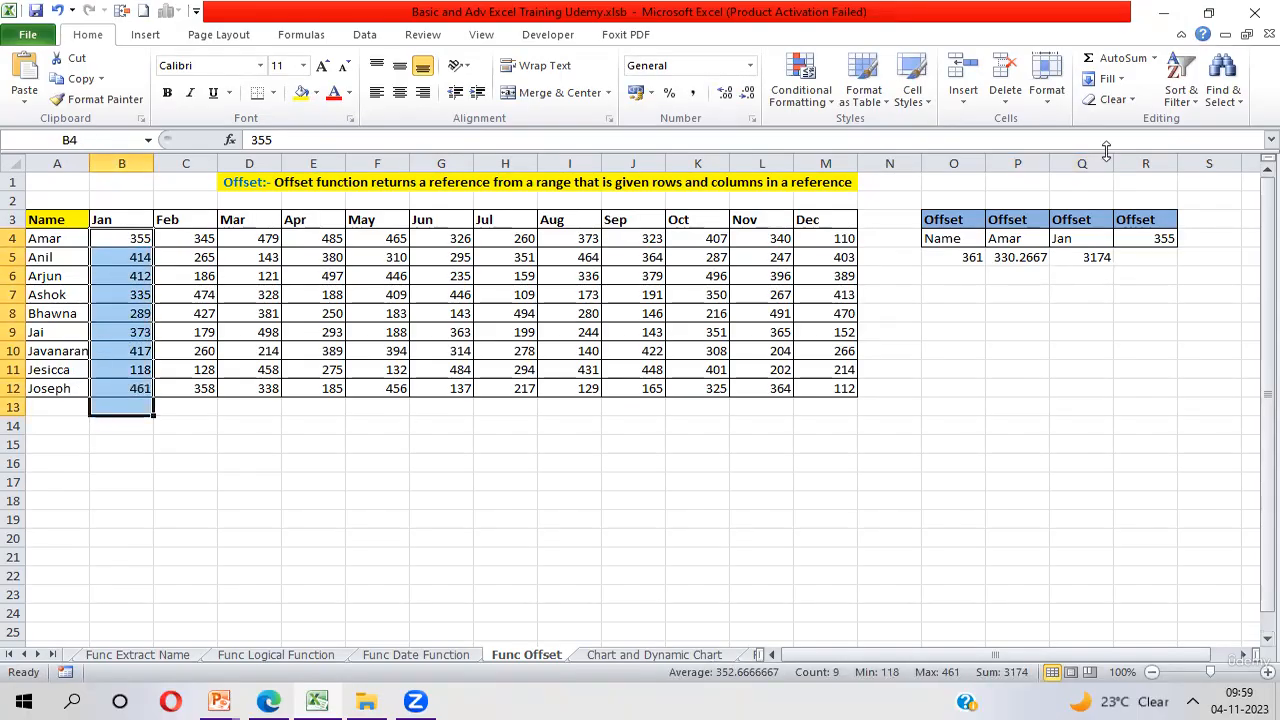
click(1077, 256)
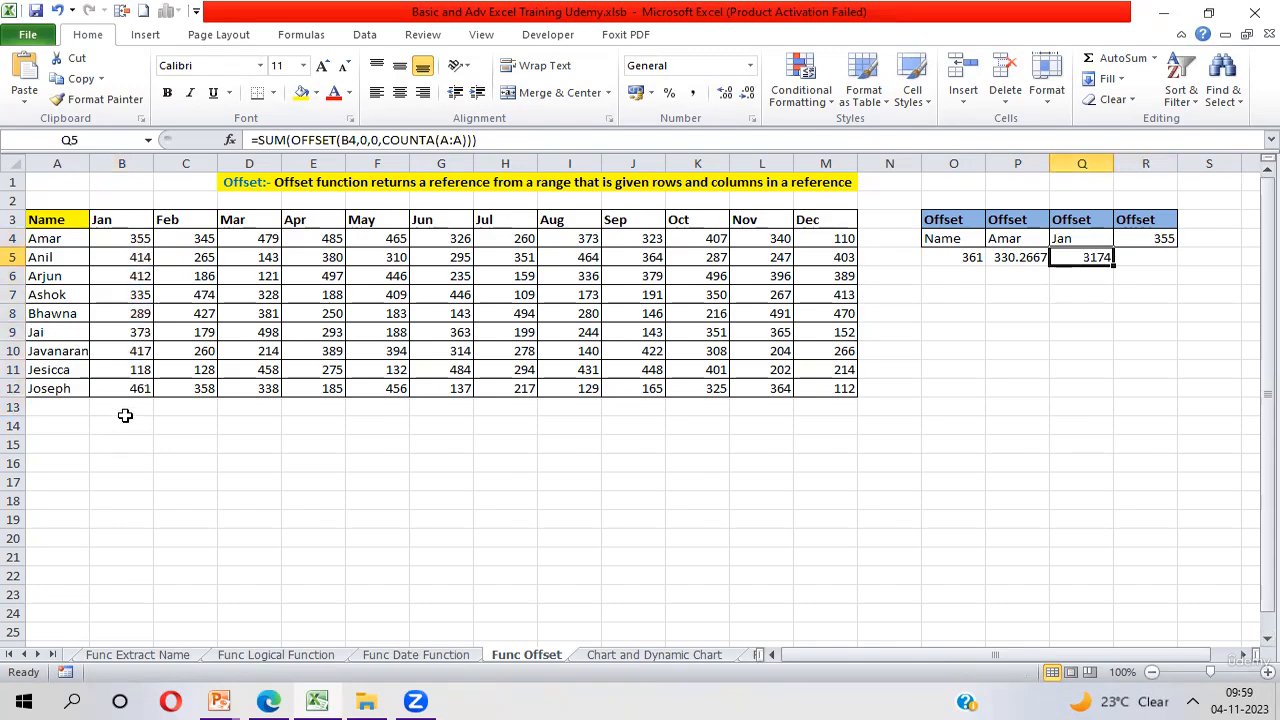
click(689, 117)
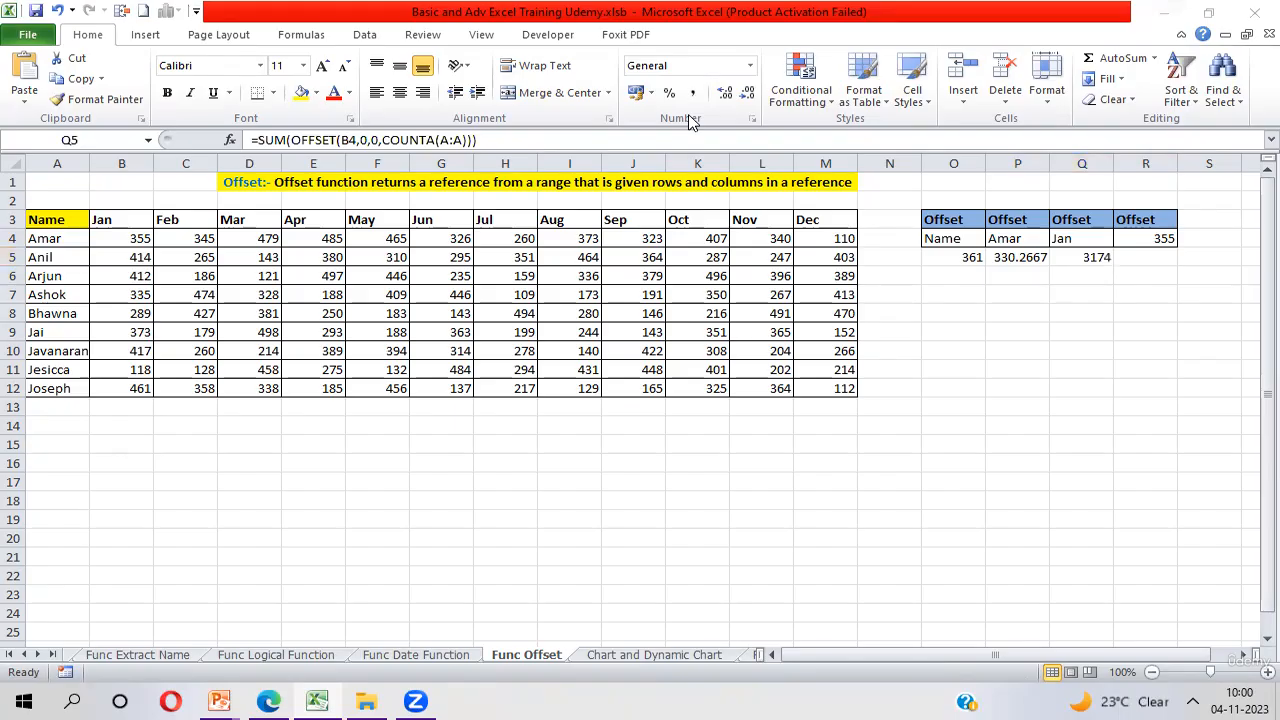
Evaluate the Q5 formula step by step until OFFSET resolves to a range, and close the evaluation
click(299, 39)
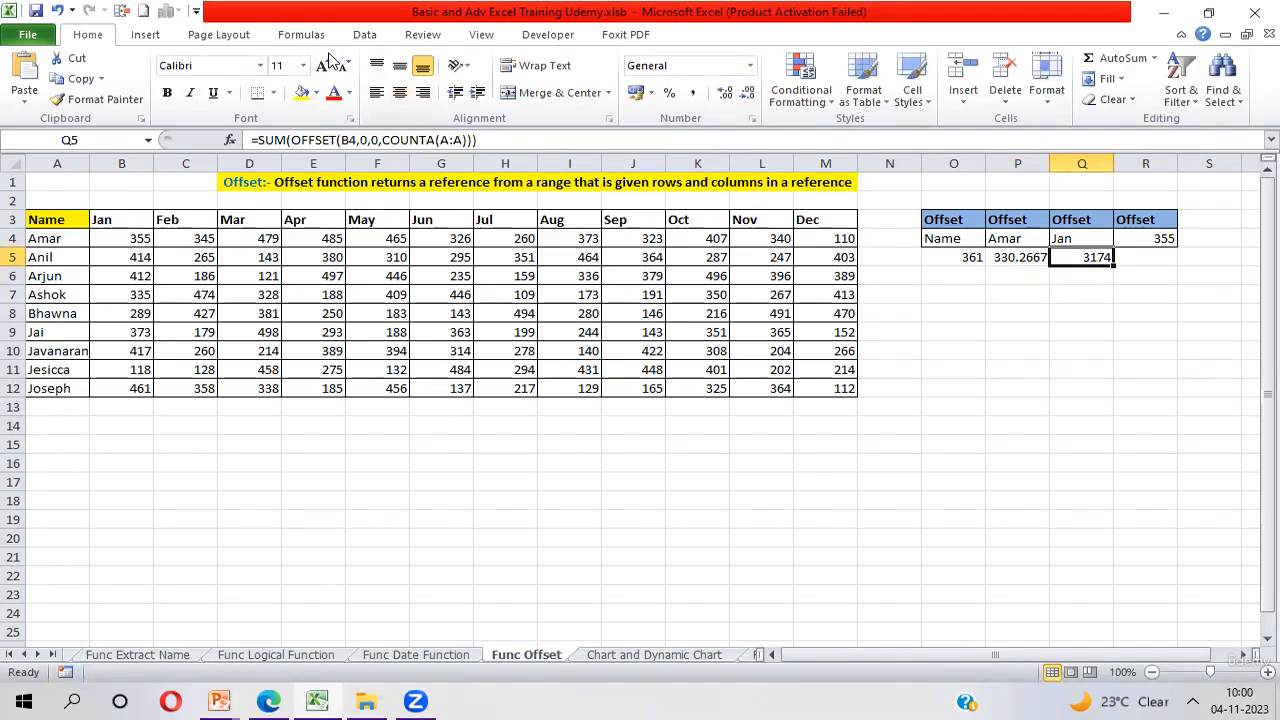
click(302, 35)
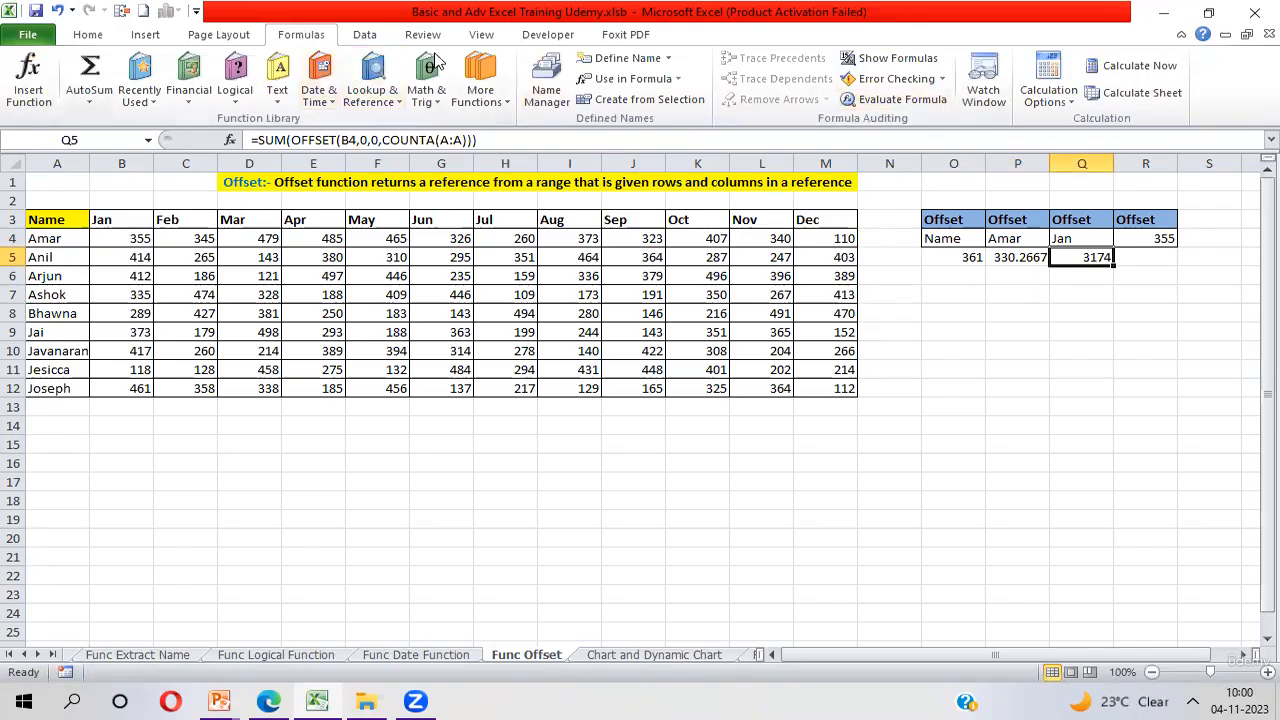
click(925, 105)
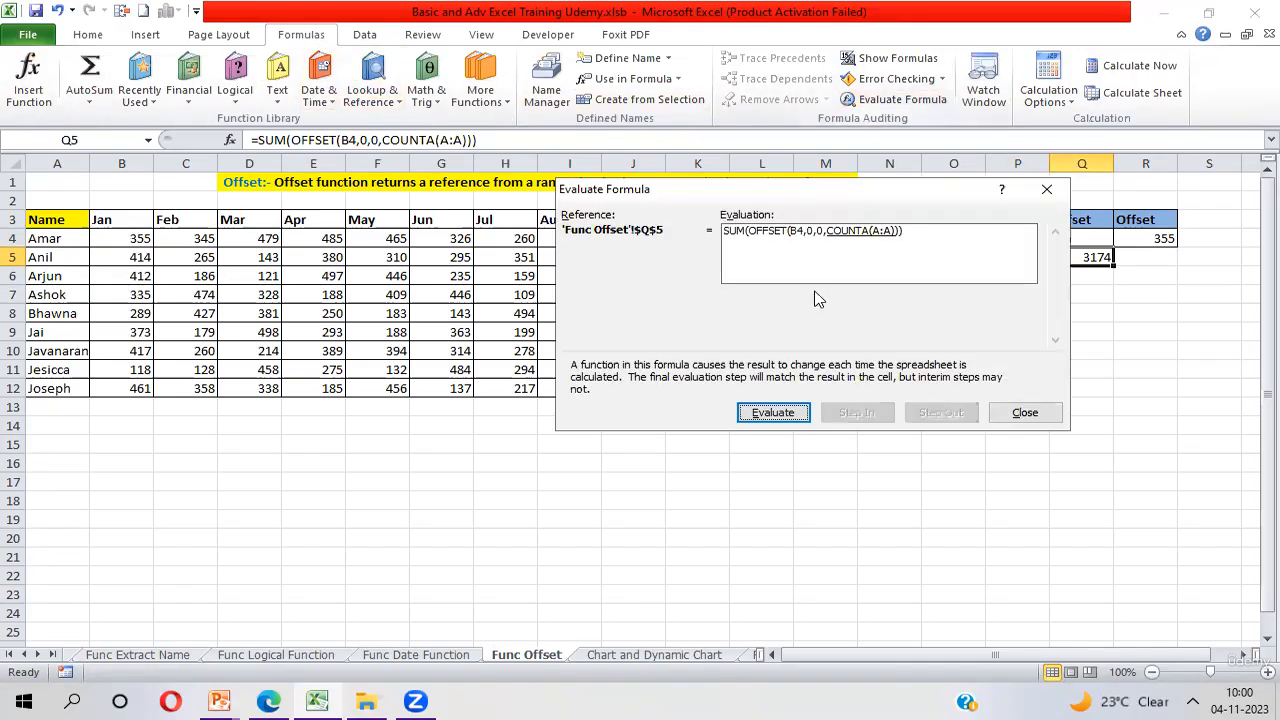
click(773, 413)
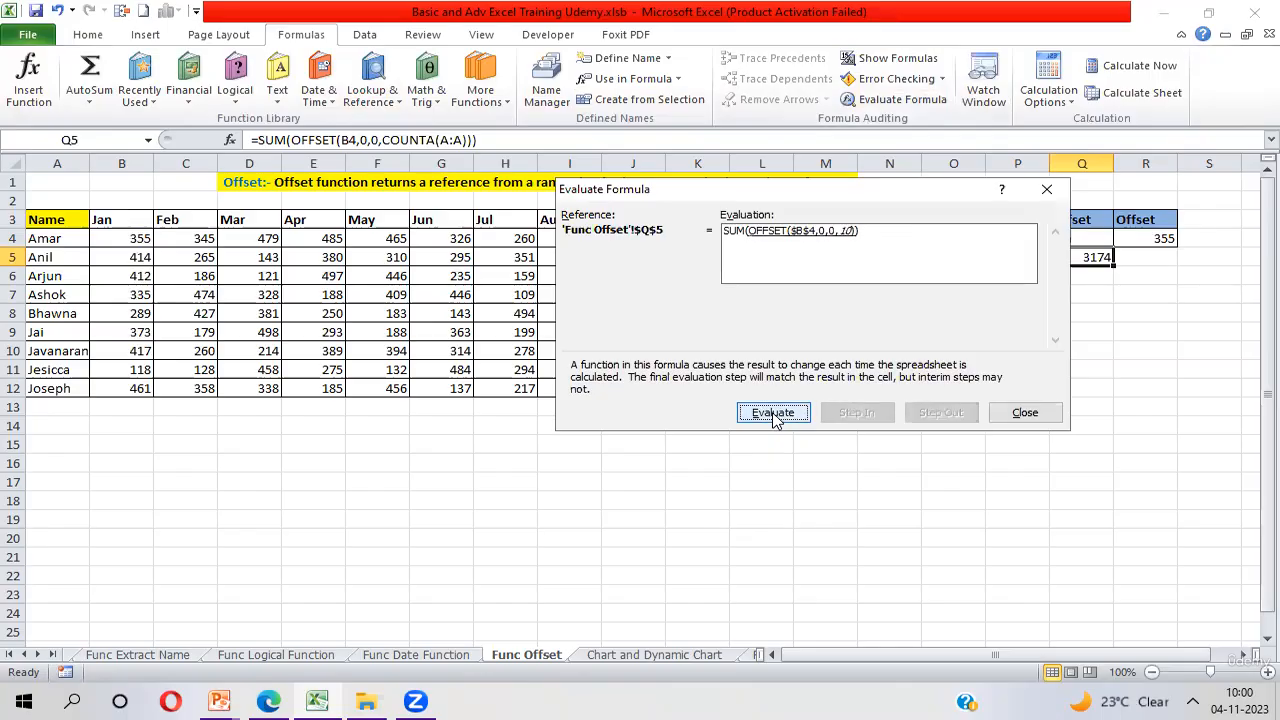
click(773, 413)
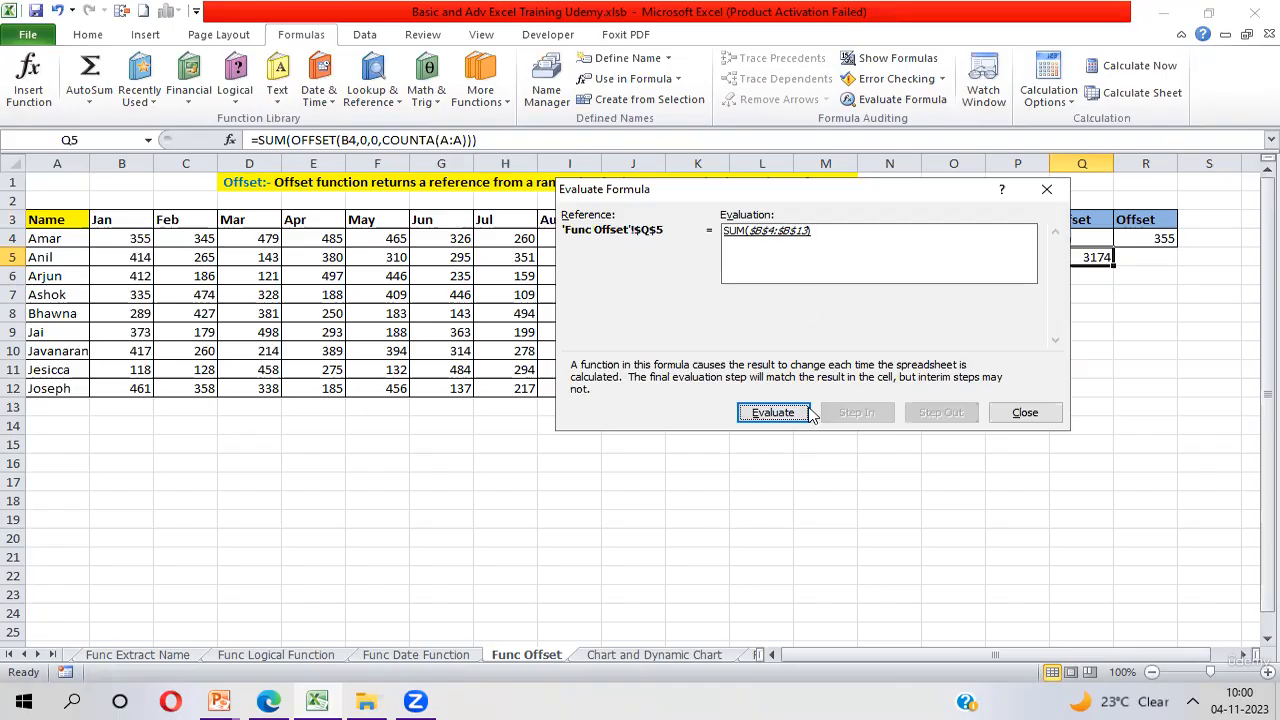
click(1035, 415)
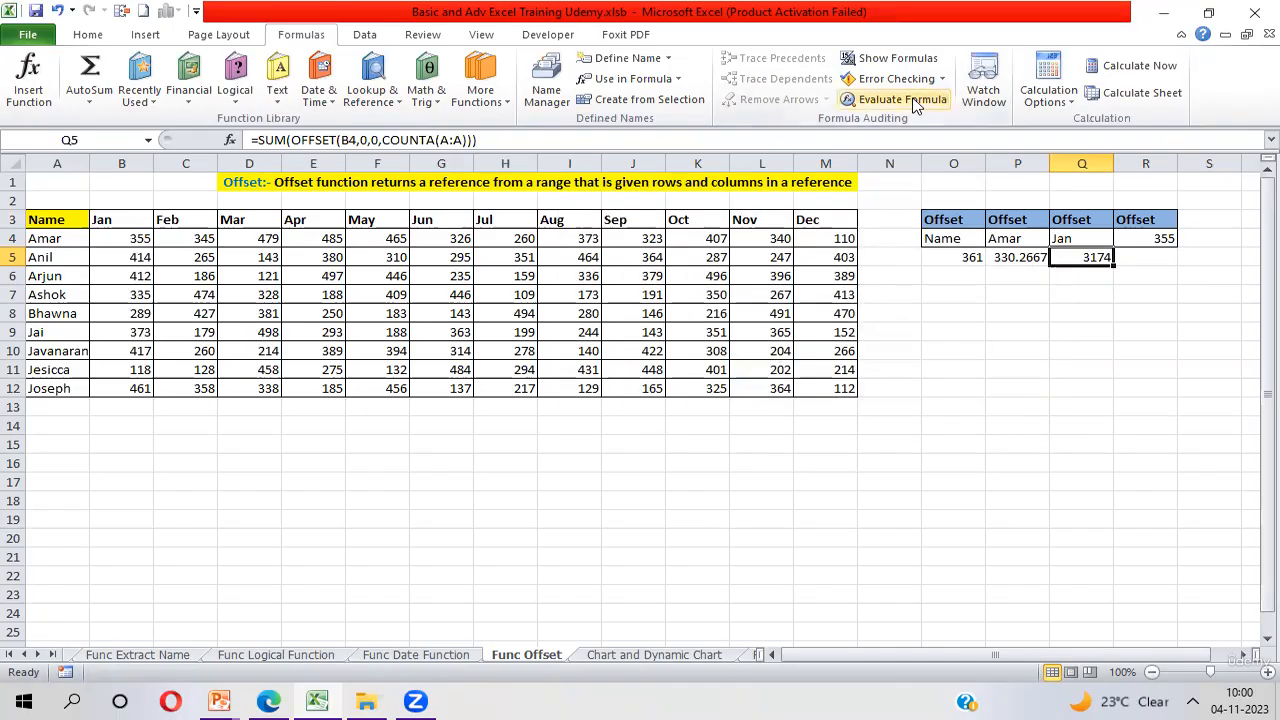
Evaluate only the COUNTA(A:A) part of the Q5 formula again to examine the height it supplies, and close the evaluation
click(913, 100)
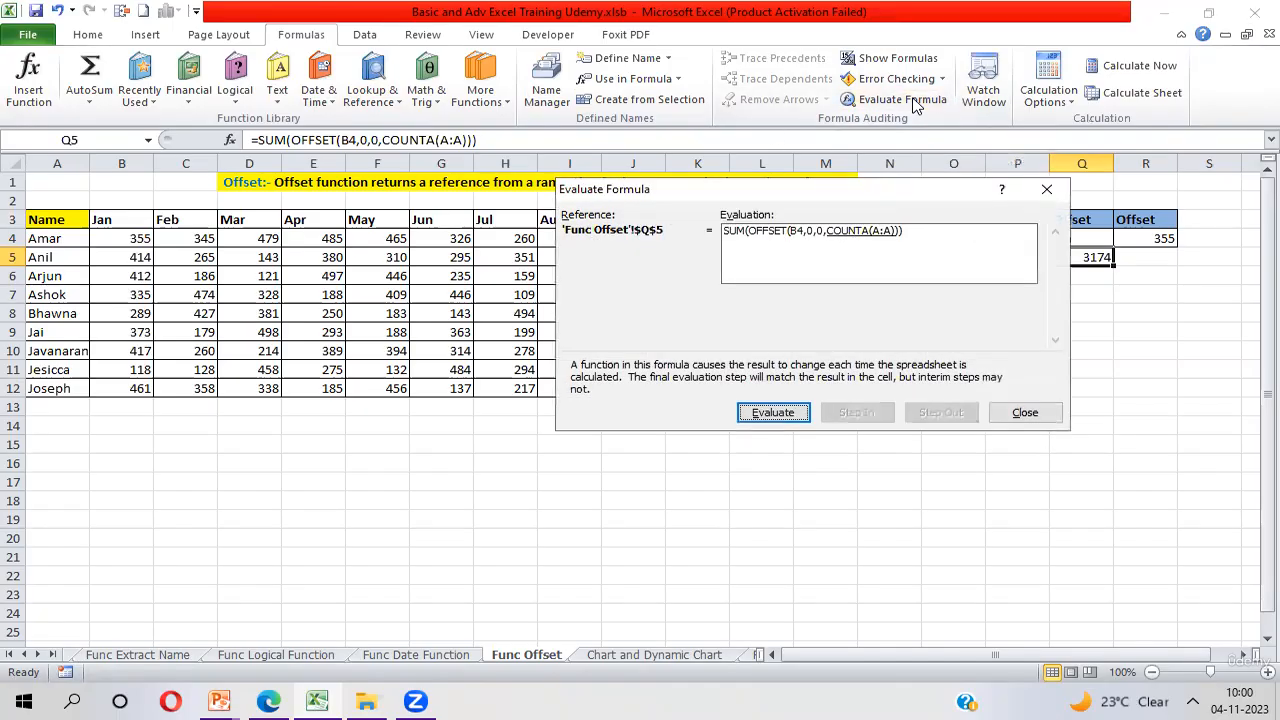
click(766, 418)
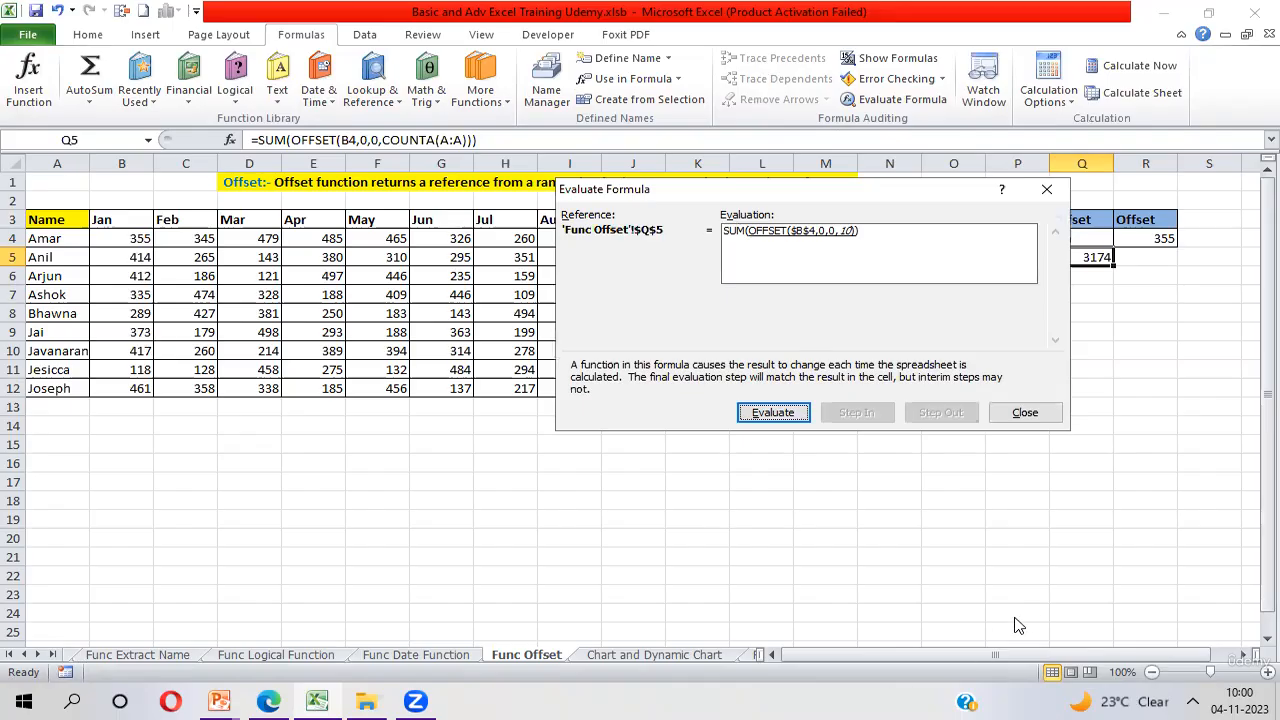
click(980, 653)
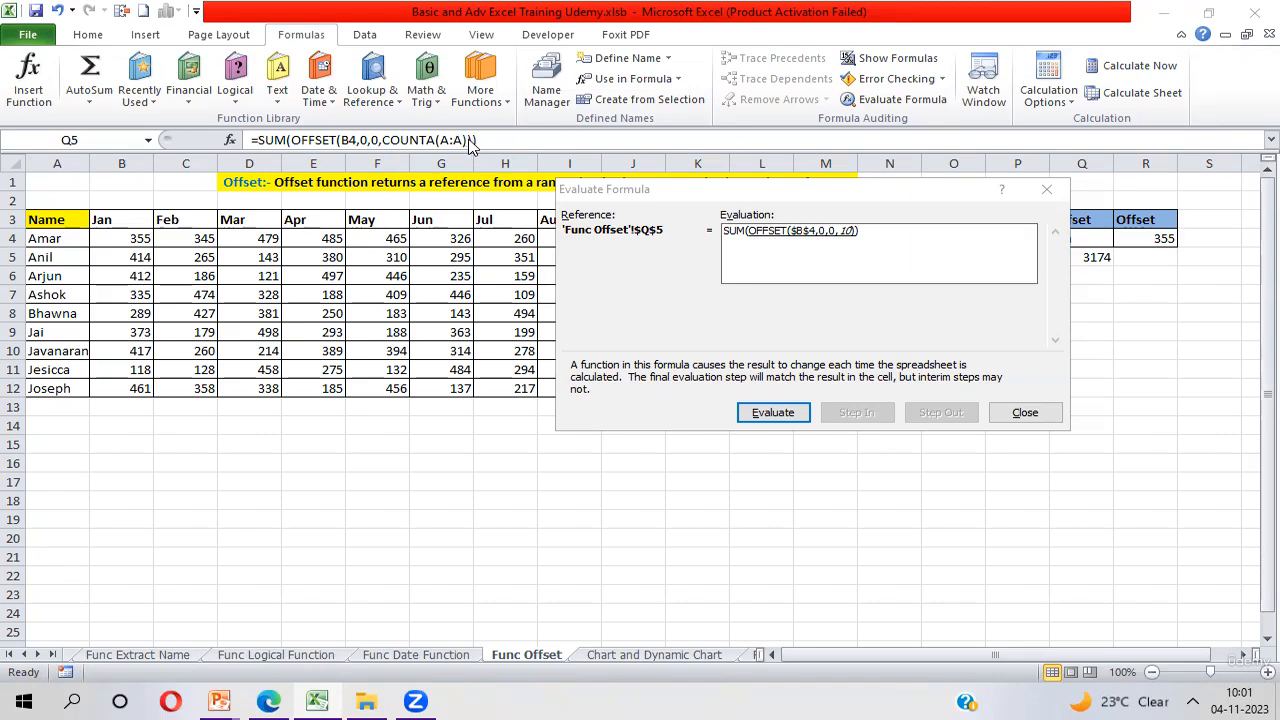
click(1045, 413)
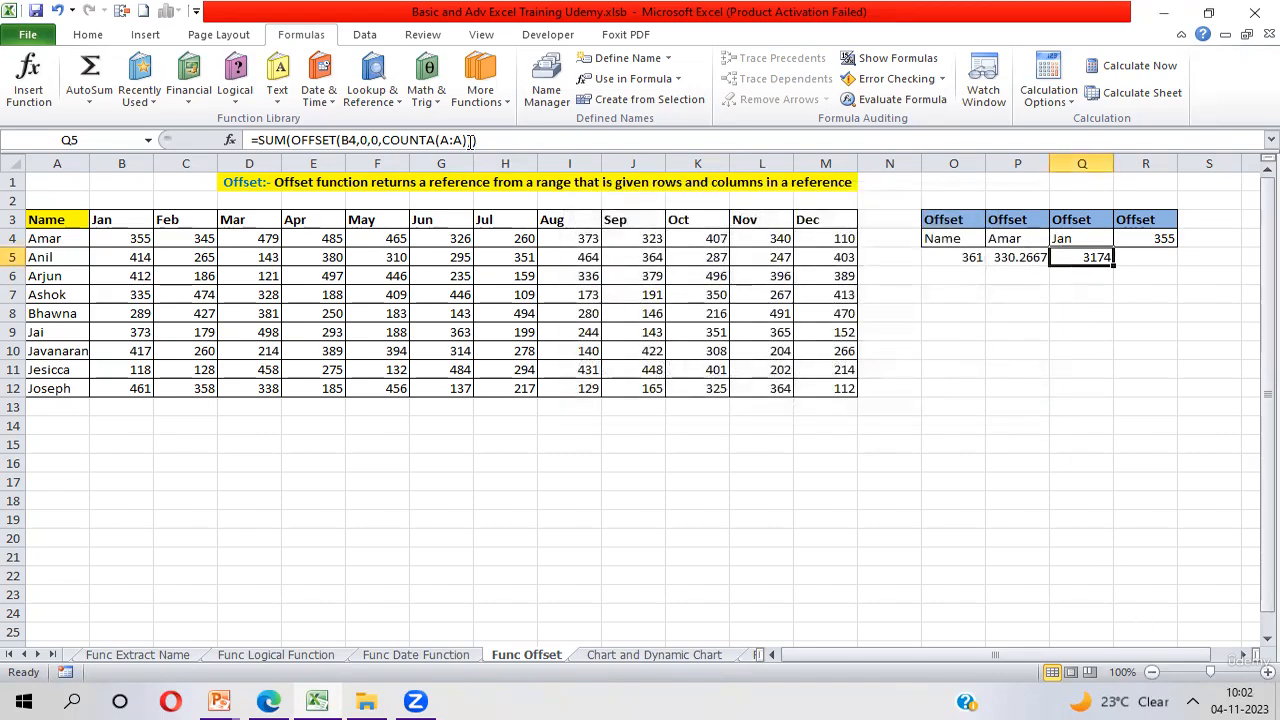
Subtract 1 from the COUNTA height in Q5 so the formula reads =SUM(OFFSET(B4,0,0,COUNTA(A:A)-1))
click(468, 141)
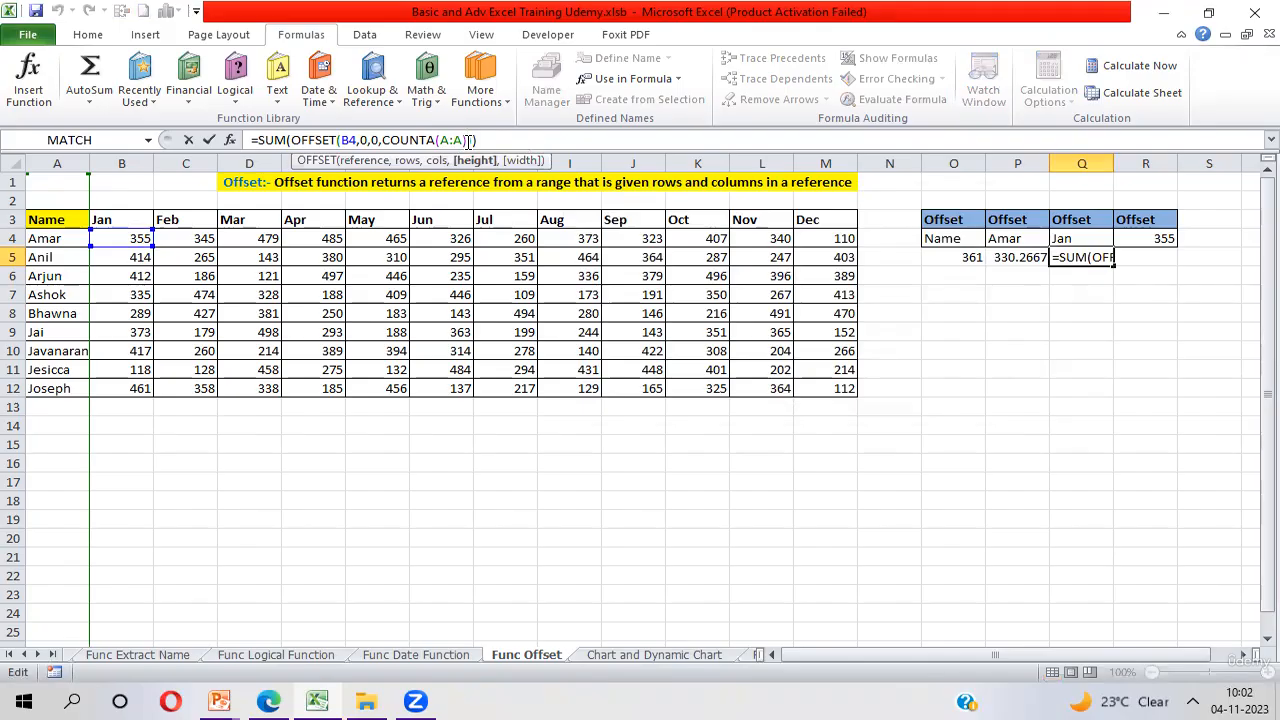
text(-1)
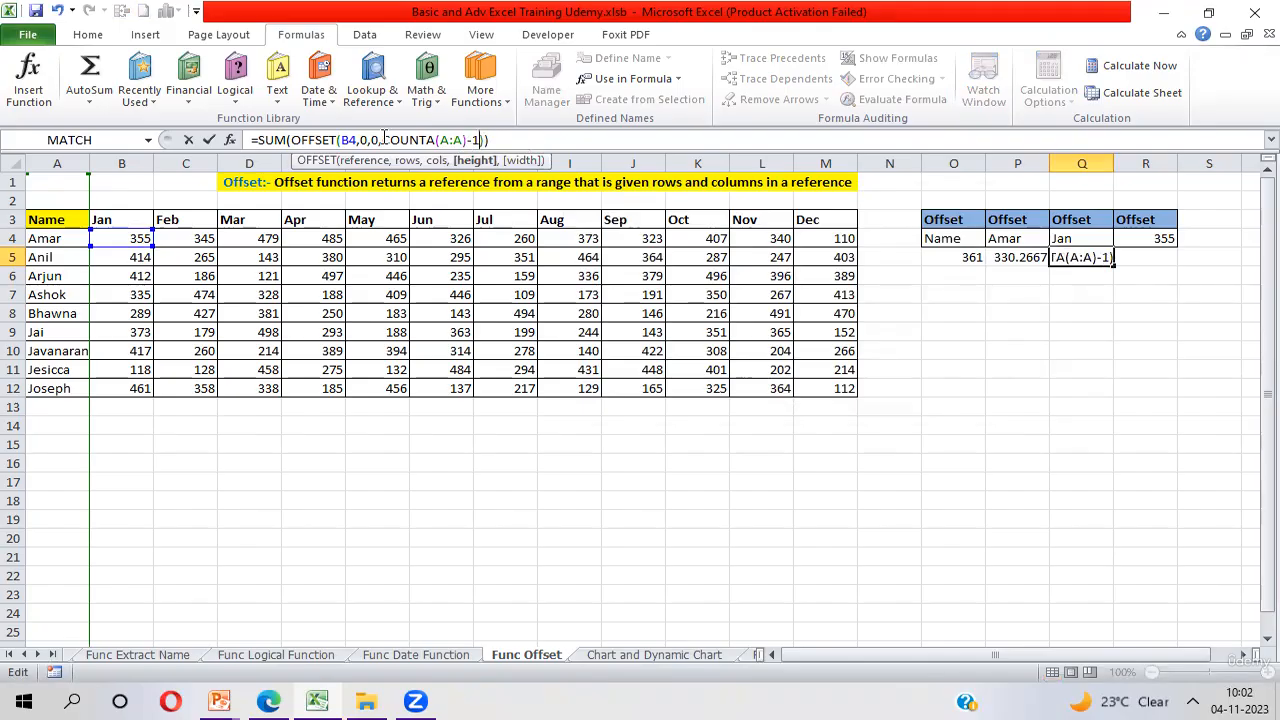
drag(384, 140, 478, 140)
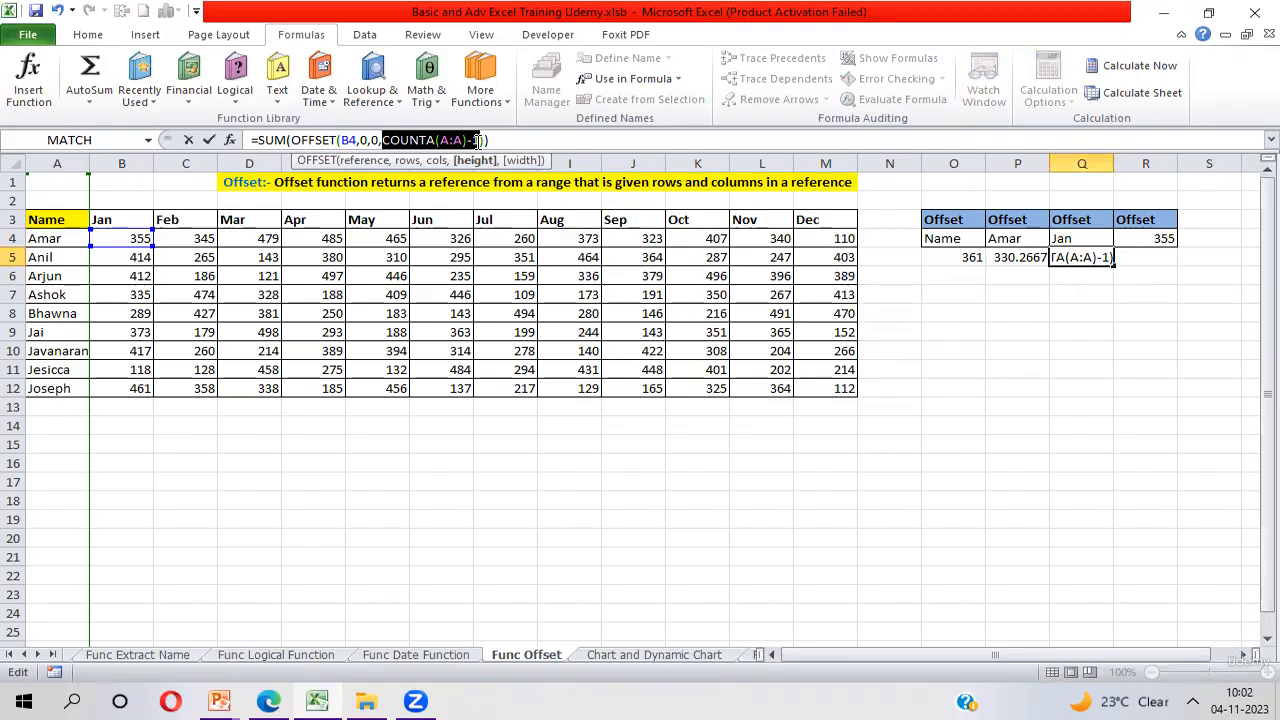
key(Return)
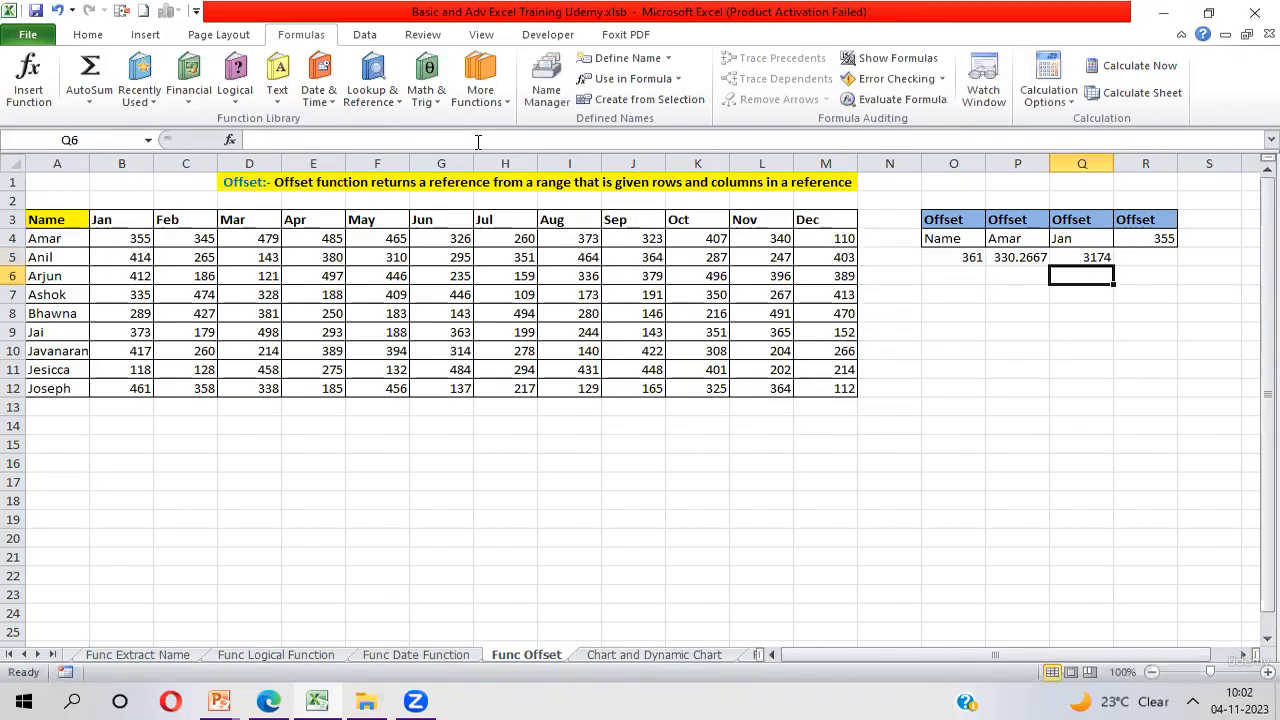
Evaluate the revised Q5 formula with the COUNTA(A:A)-1 height through to its final result, and close the evaluation
click(1069, 257)
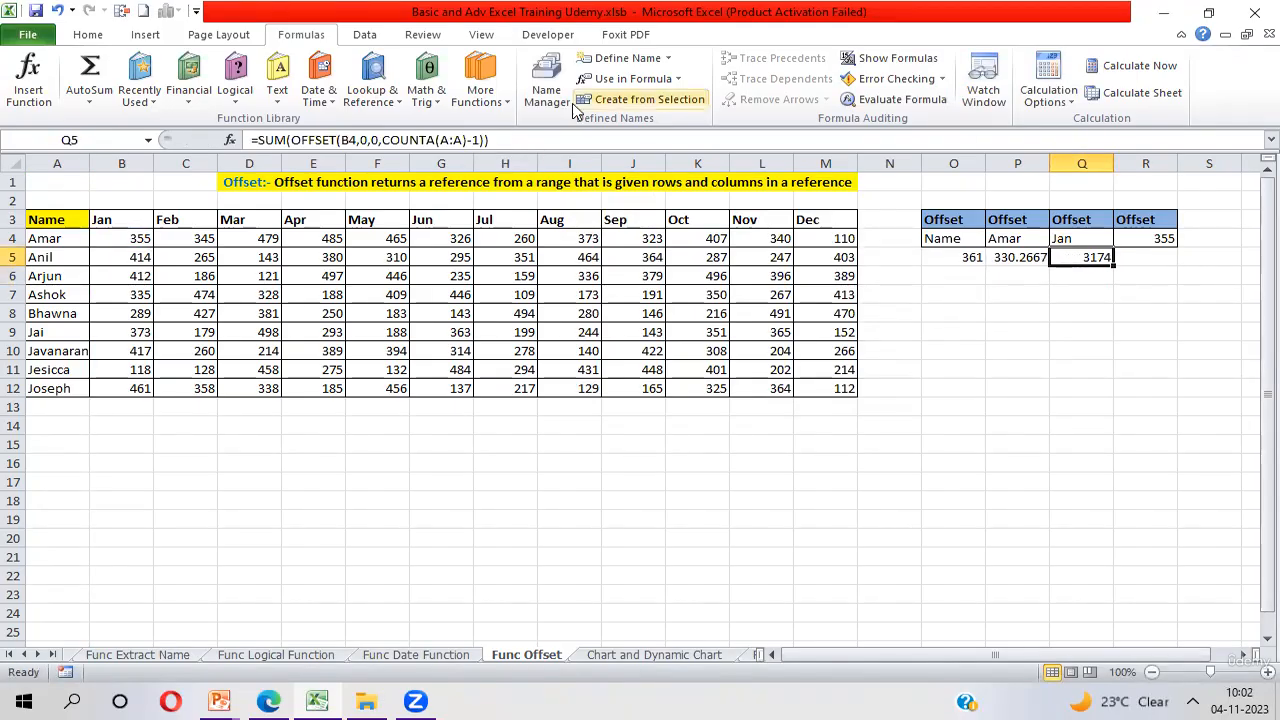
click(910, 103)
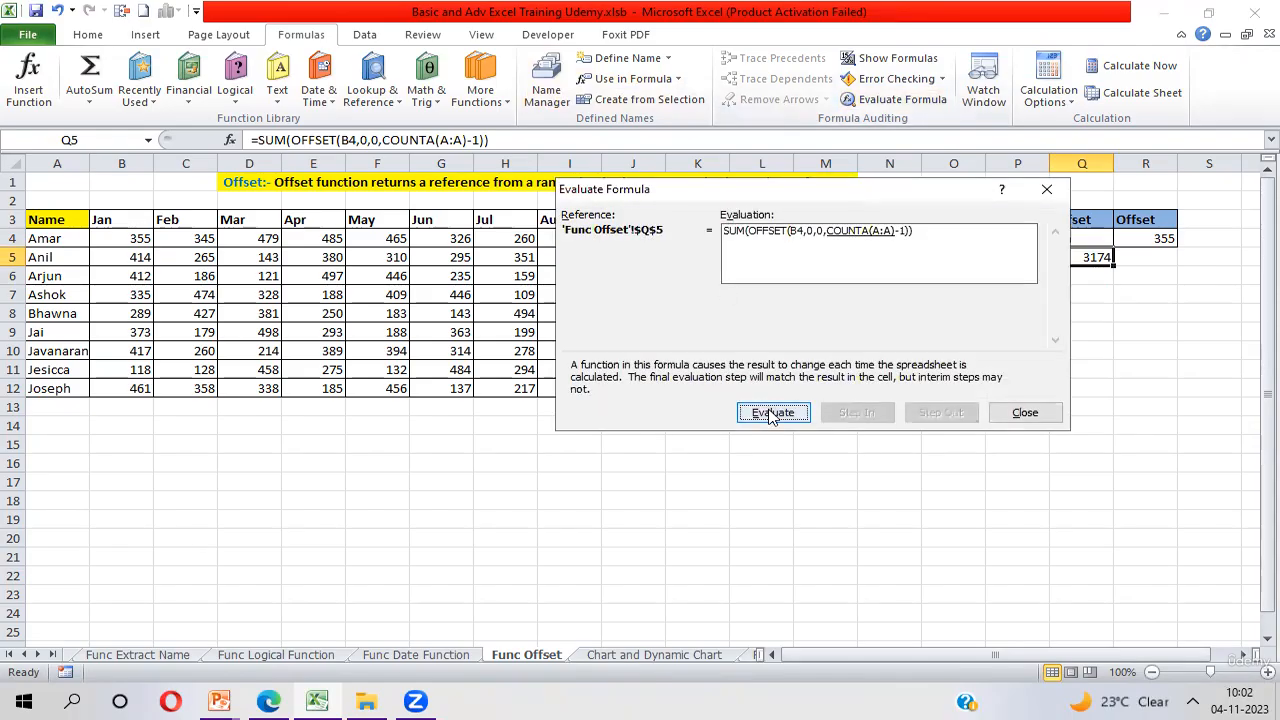
click(770, 414)
click(770, 414)
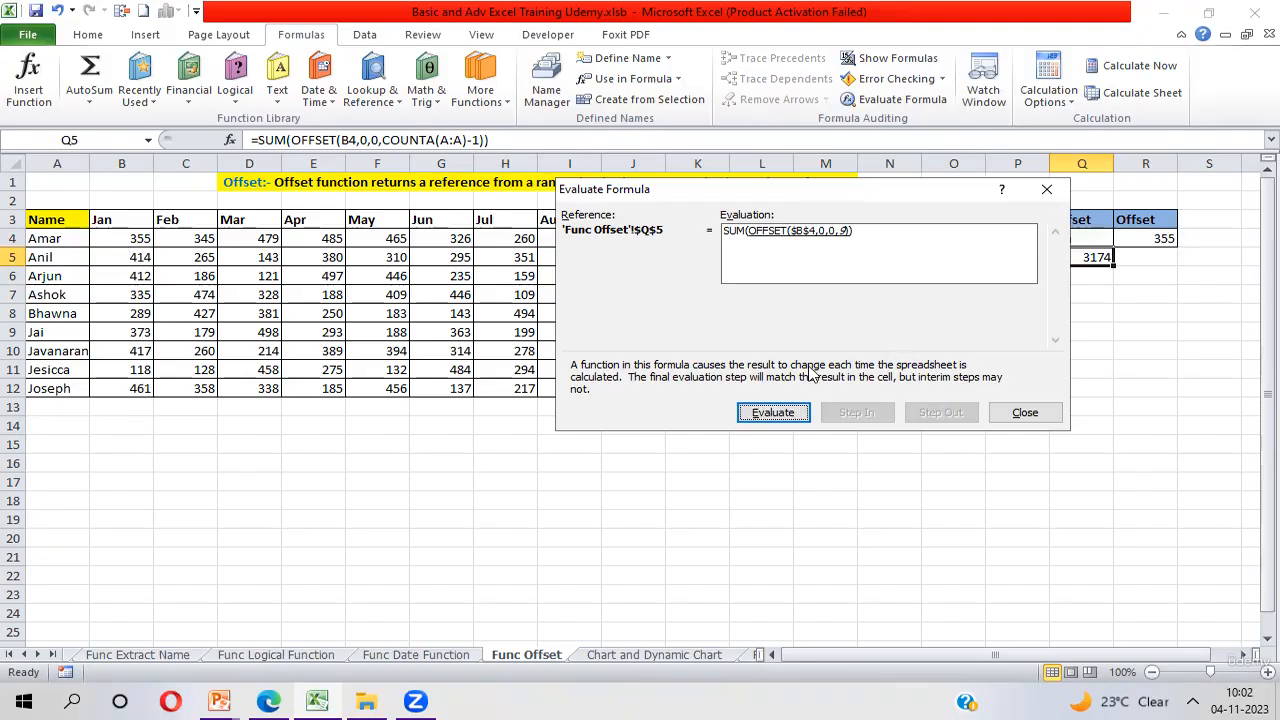
click(762, 414)
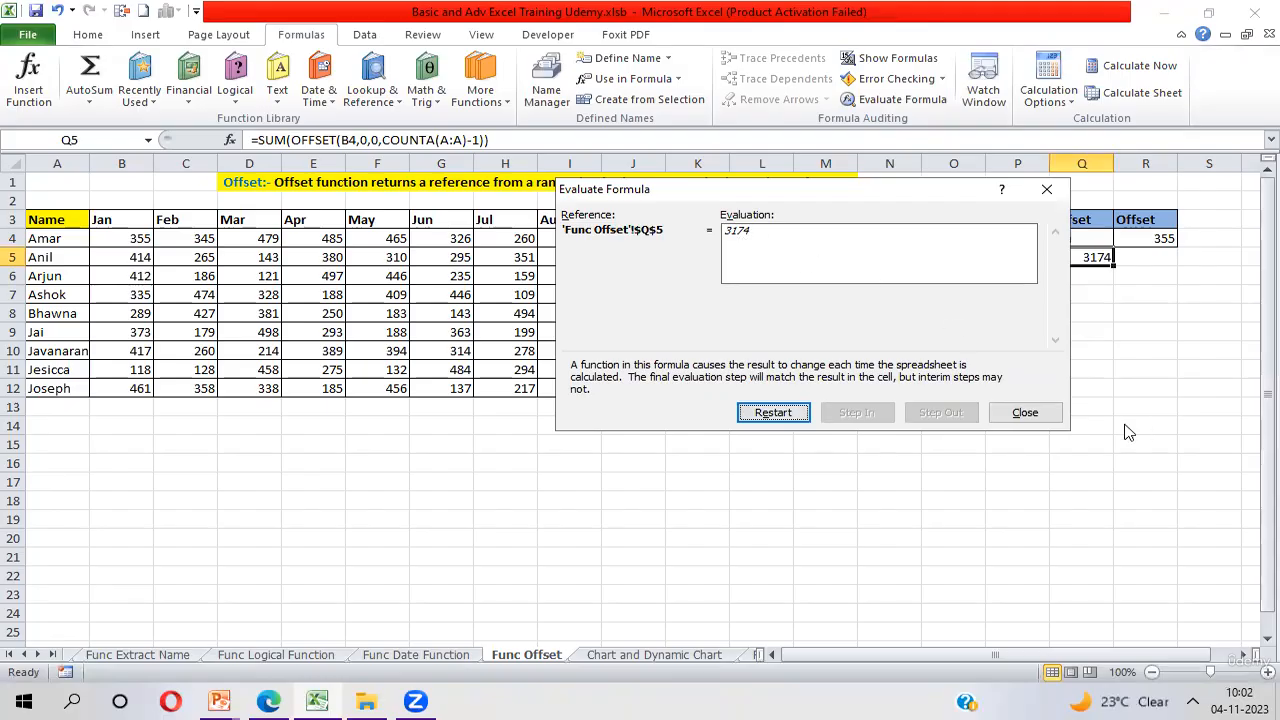
click(1022, 413)
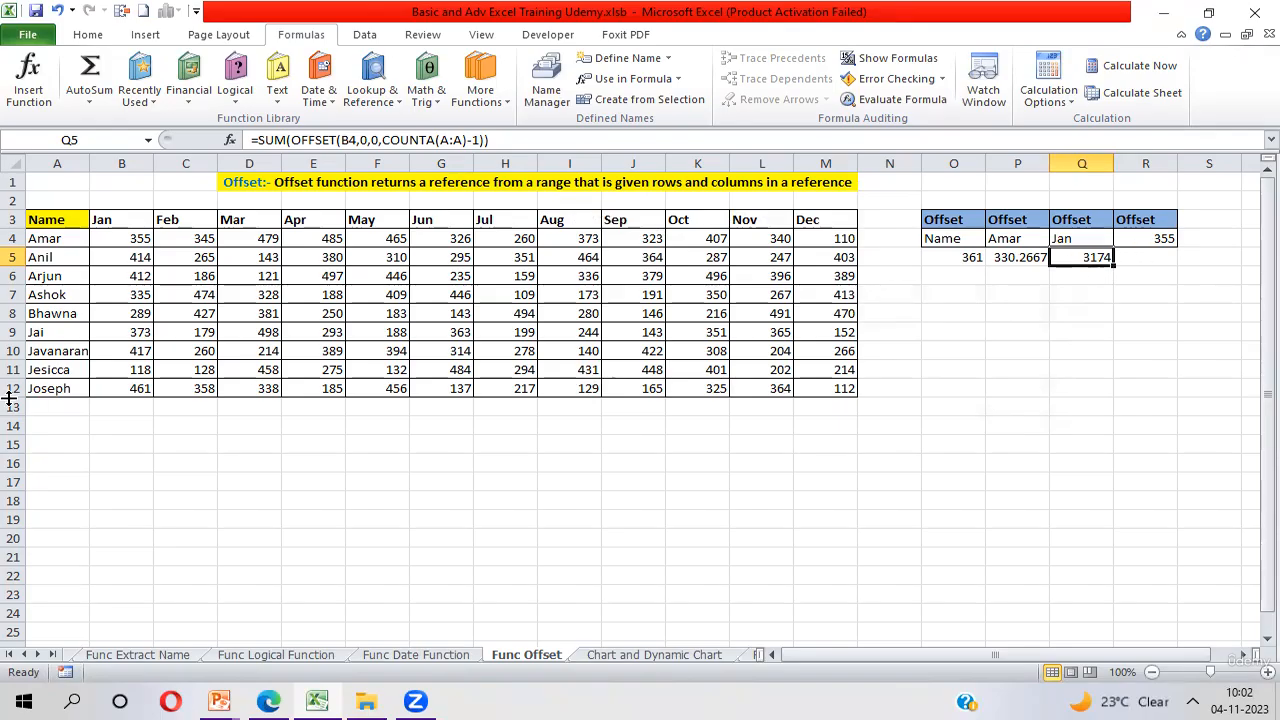
Add a new record in row 13 with a person's name in A13 and 400 as the January value in B13
click(39, 413)
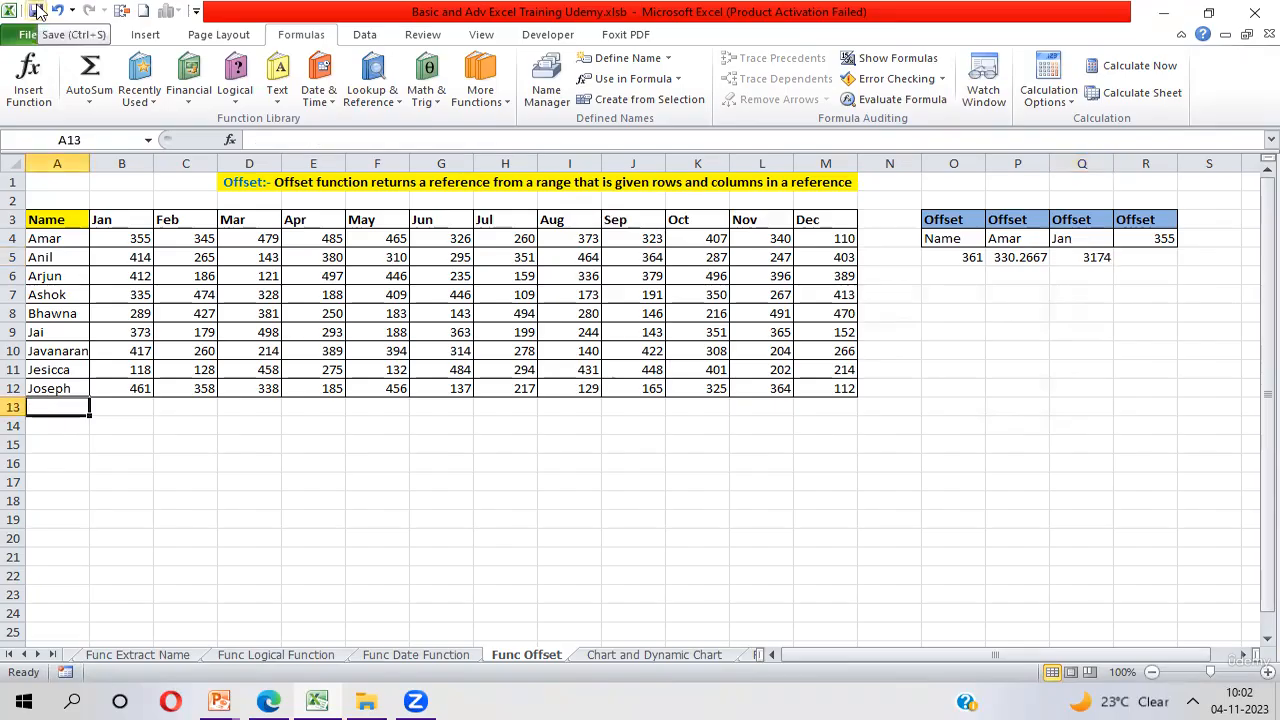
text(A)
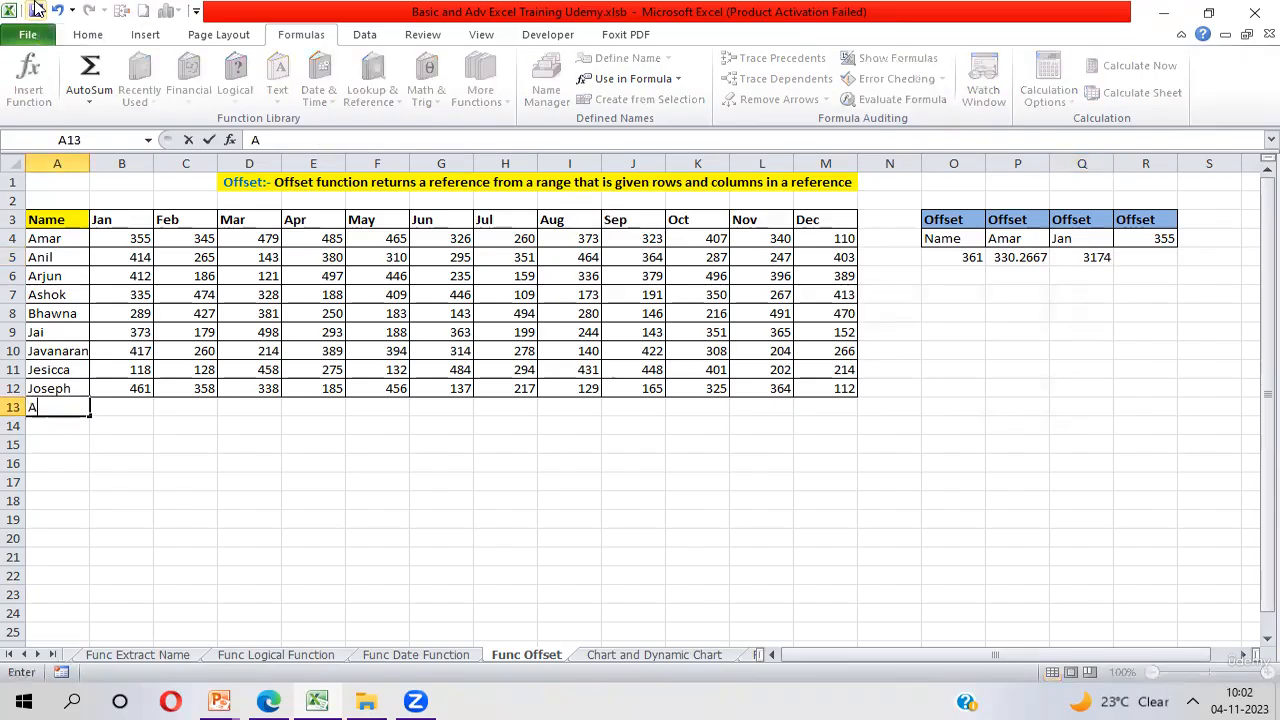
text(n)
key(BackSpace)
key(BackSpace)
text(mi)
key(Return)
key(Up)
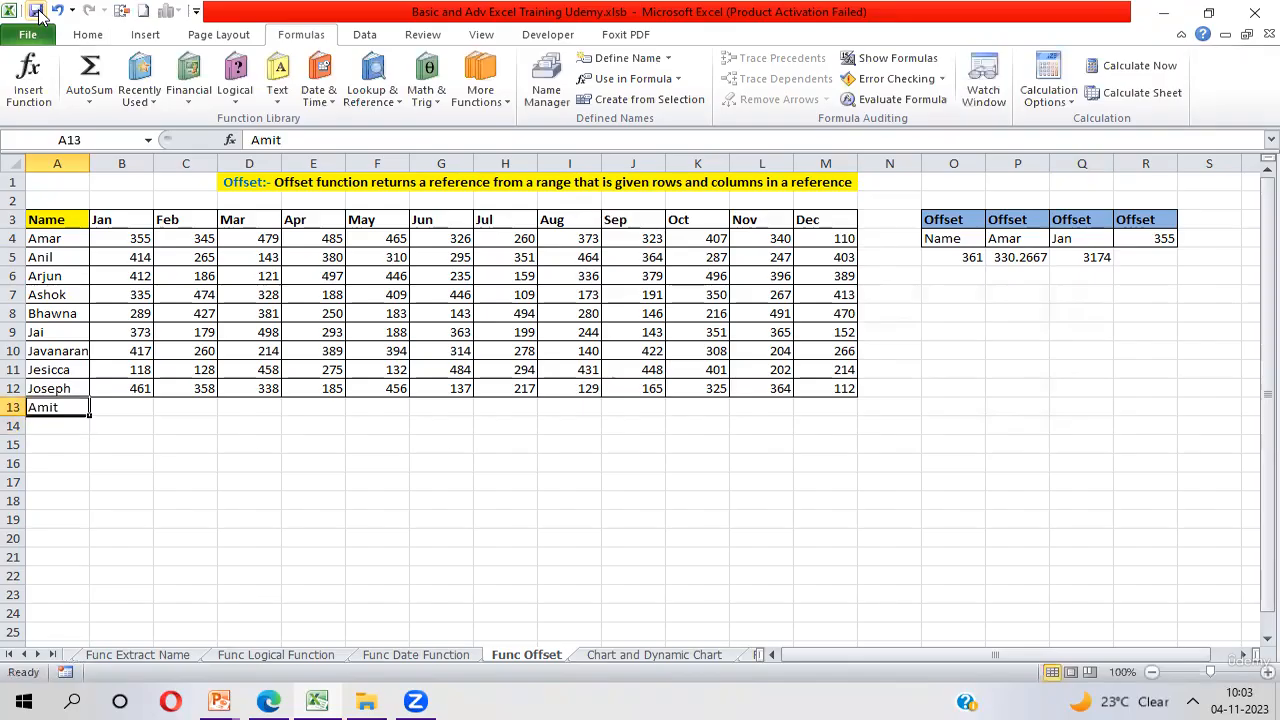
key(Right)
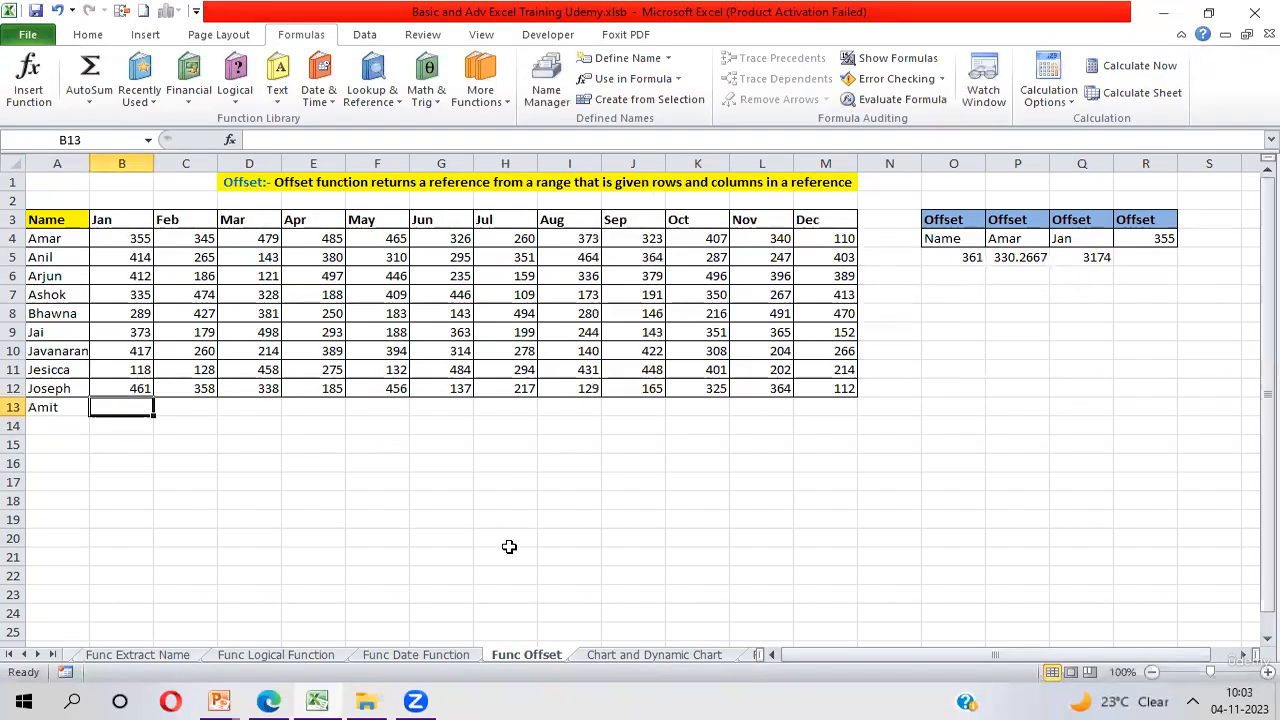
text(400)
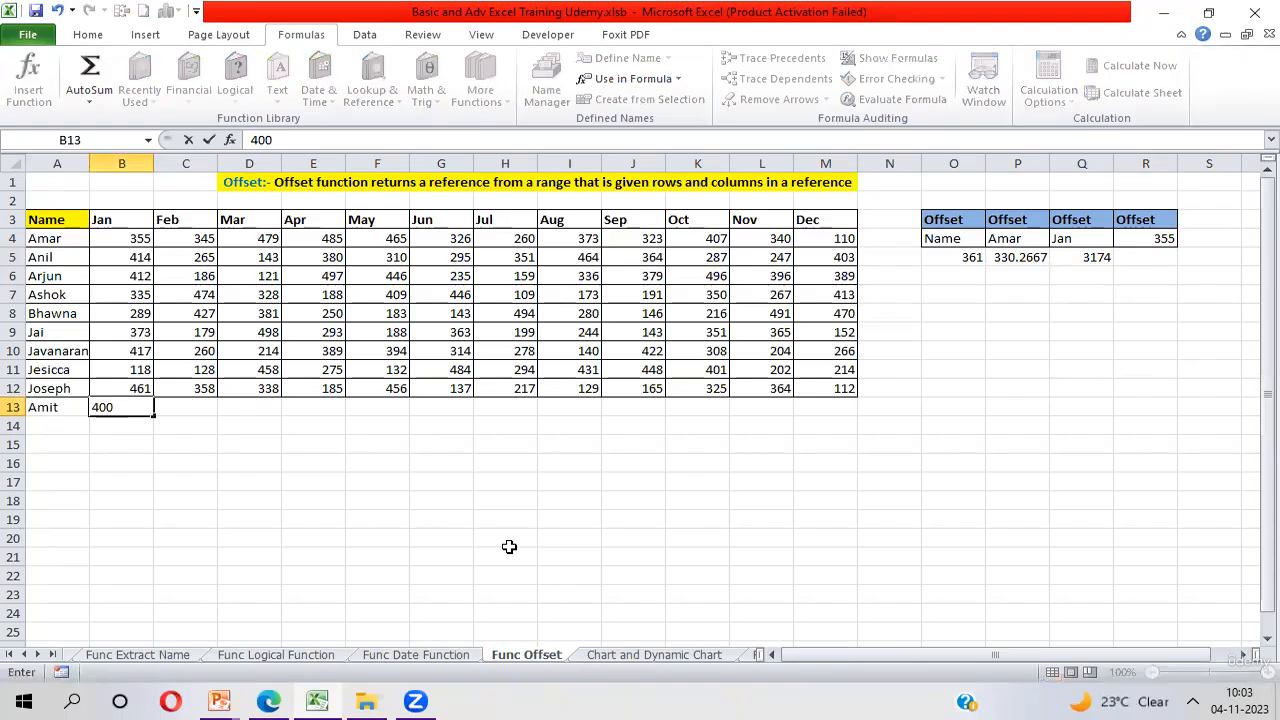
key(Tab)
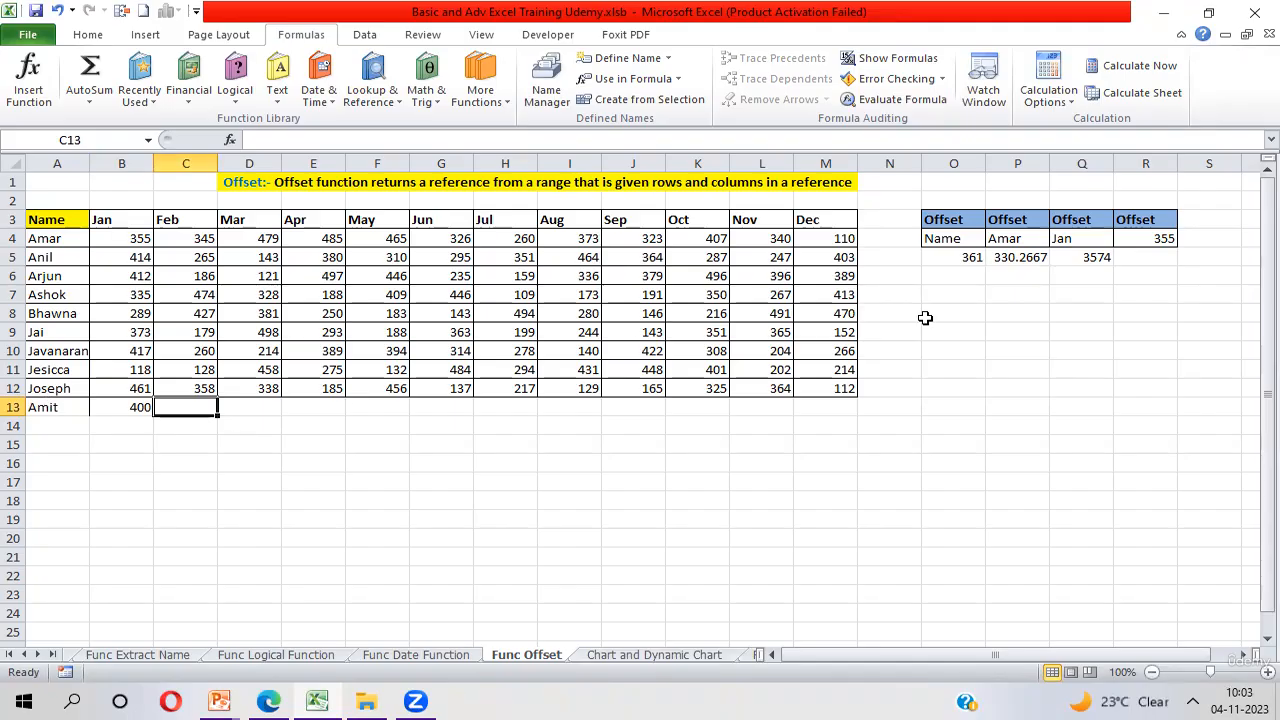
Highlight the OFFSET portion of the Q5 formula to examine it, and keep the formula as entered
click(1092, 257)
drag(292, 140, 480, 140)
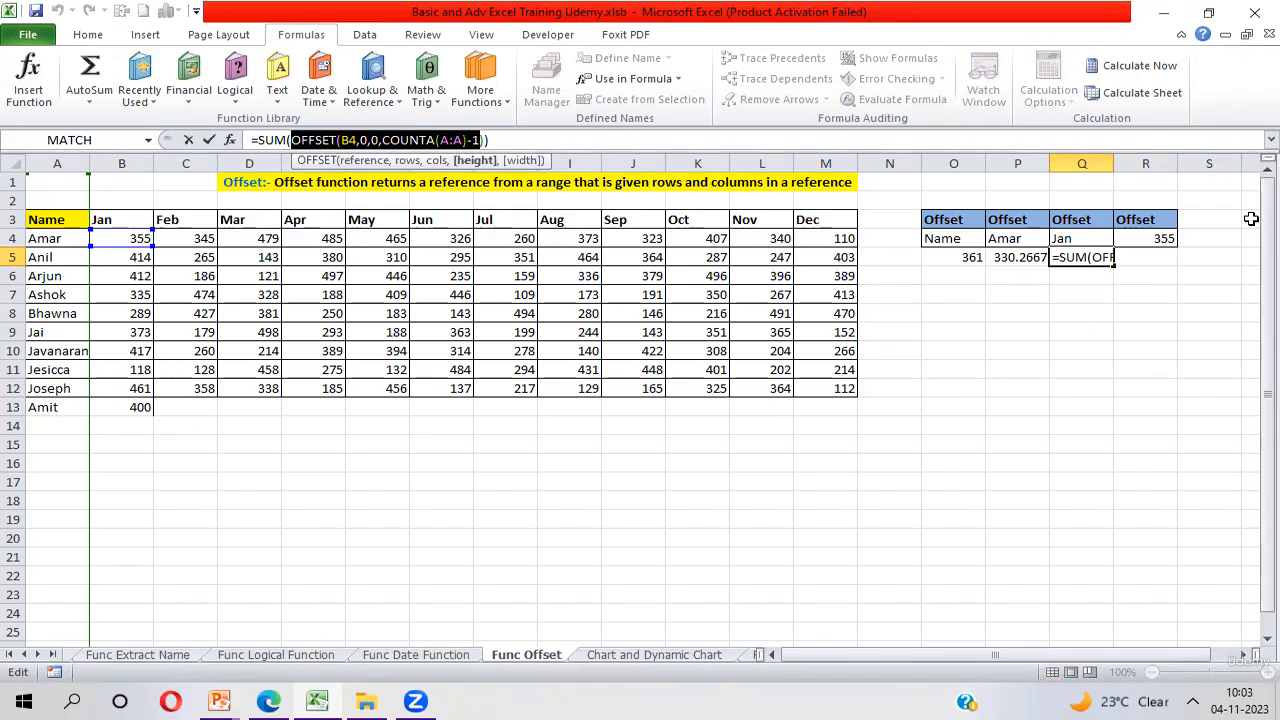
key(ctrl+Return)
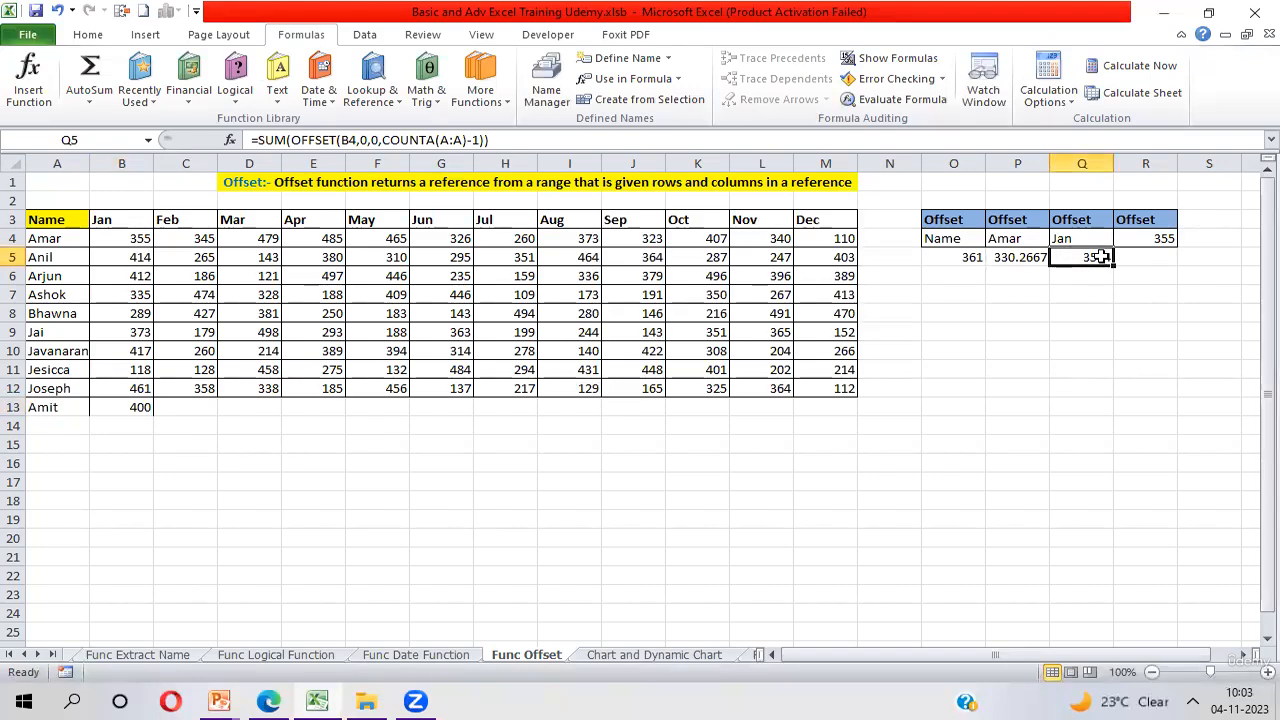
Begin a formula in R5 with SUM around OFFSET, using A3 as the reference and 1 for both rows and columns
click(1149, 258)
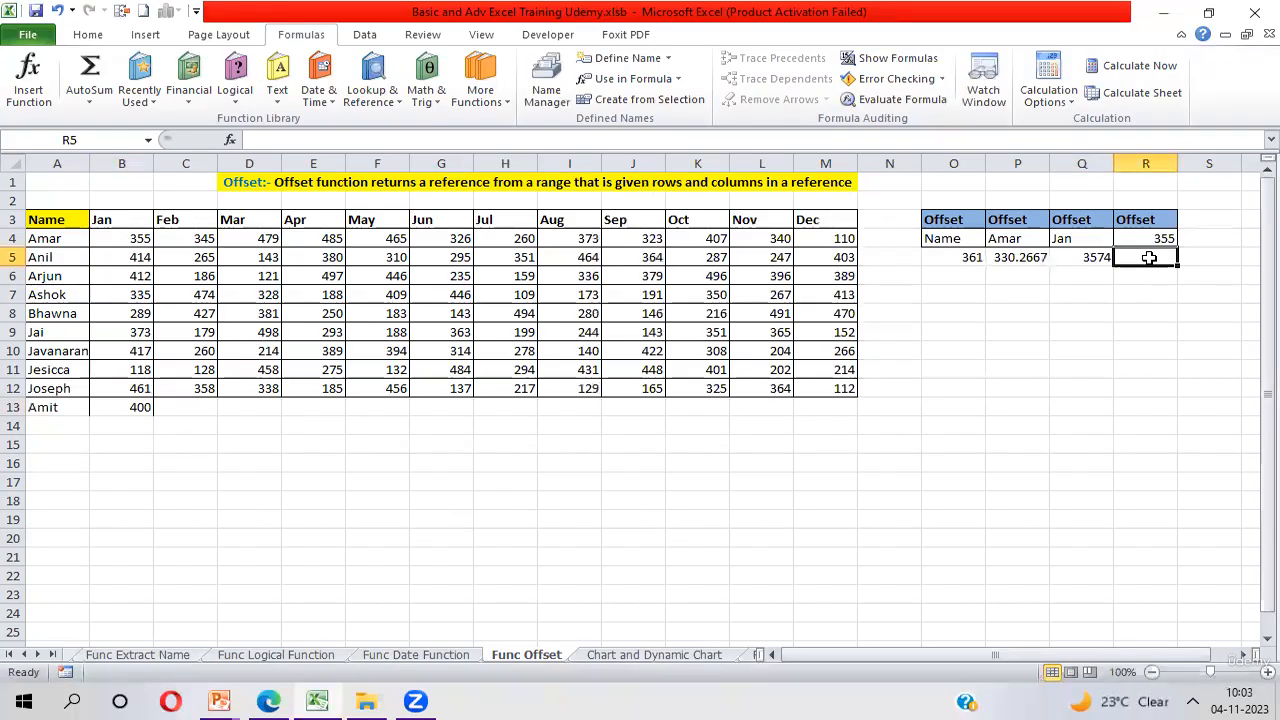
text(=)
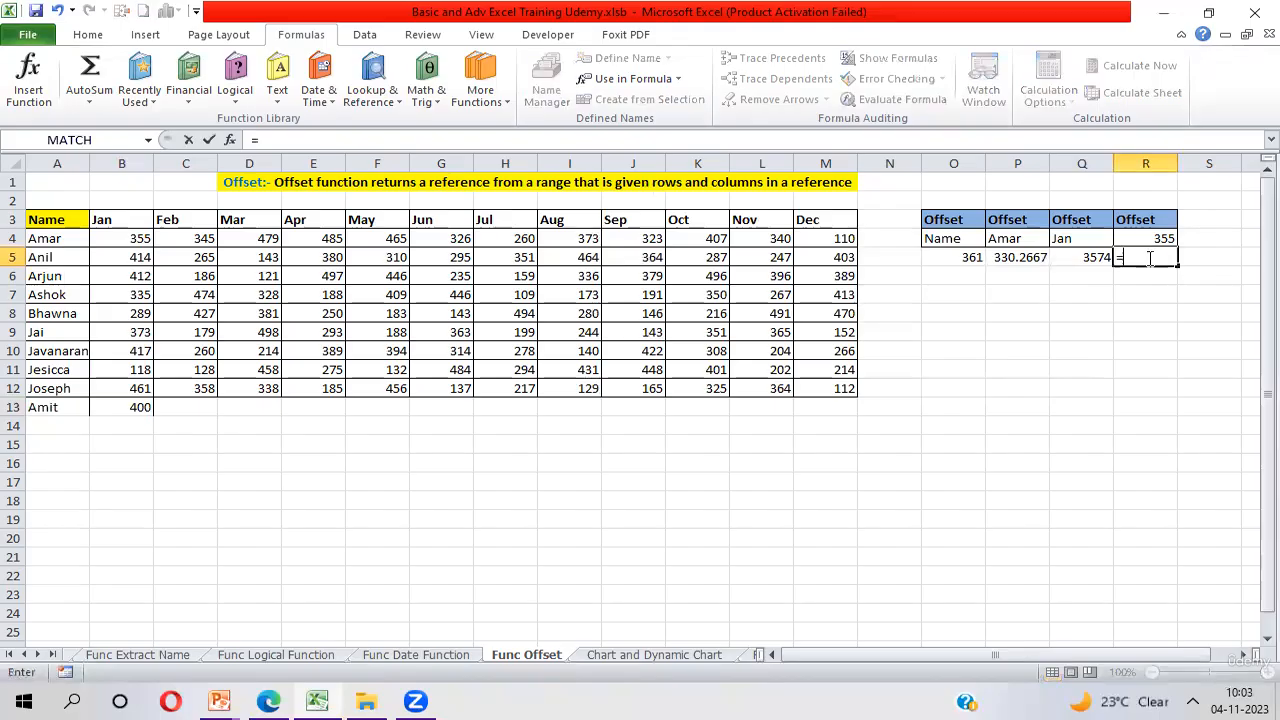
text(SUM(OFFSET()
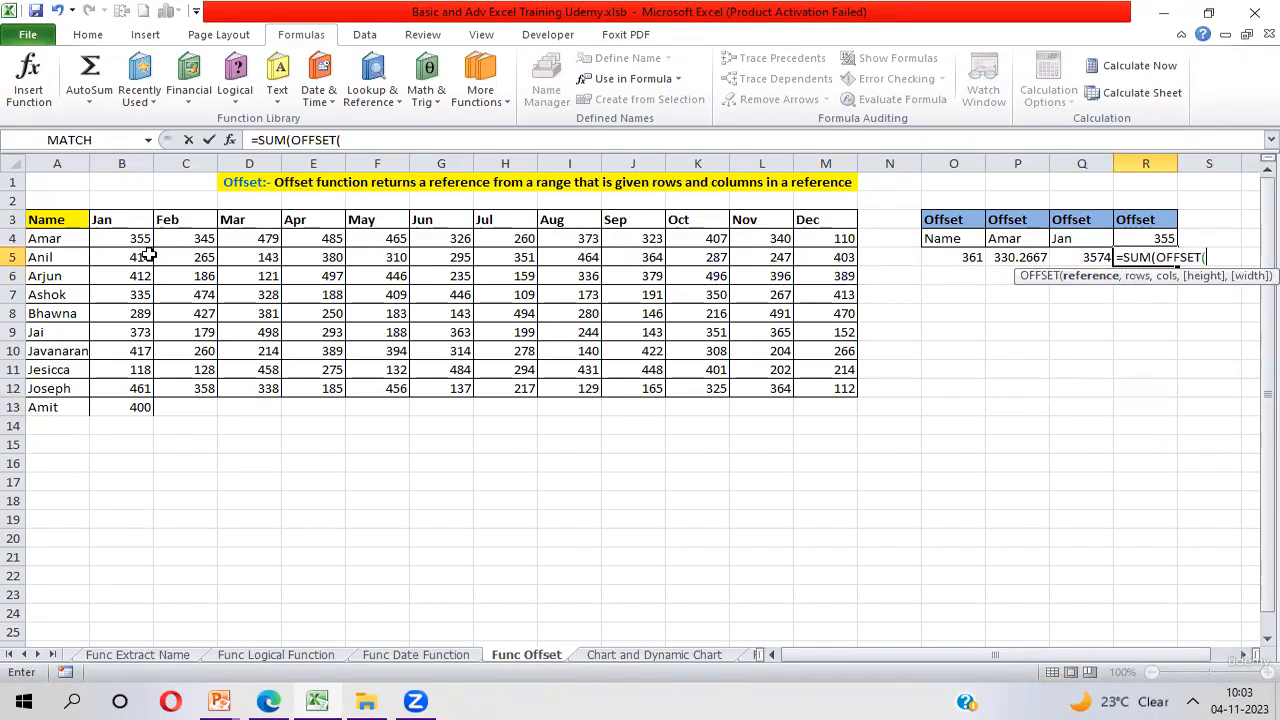
click(48, 219)
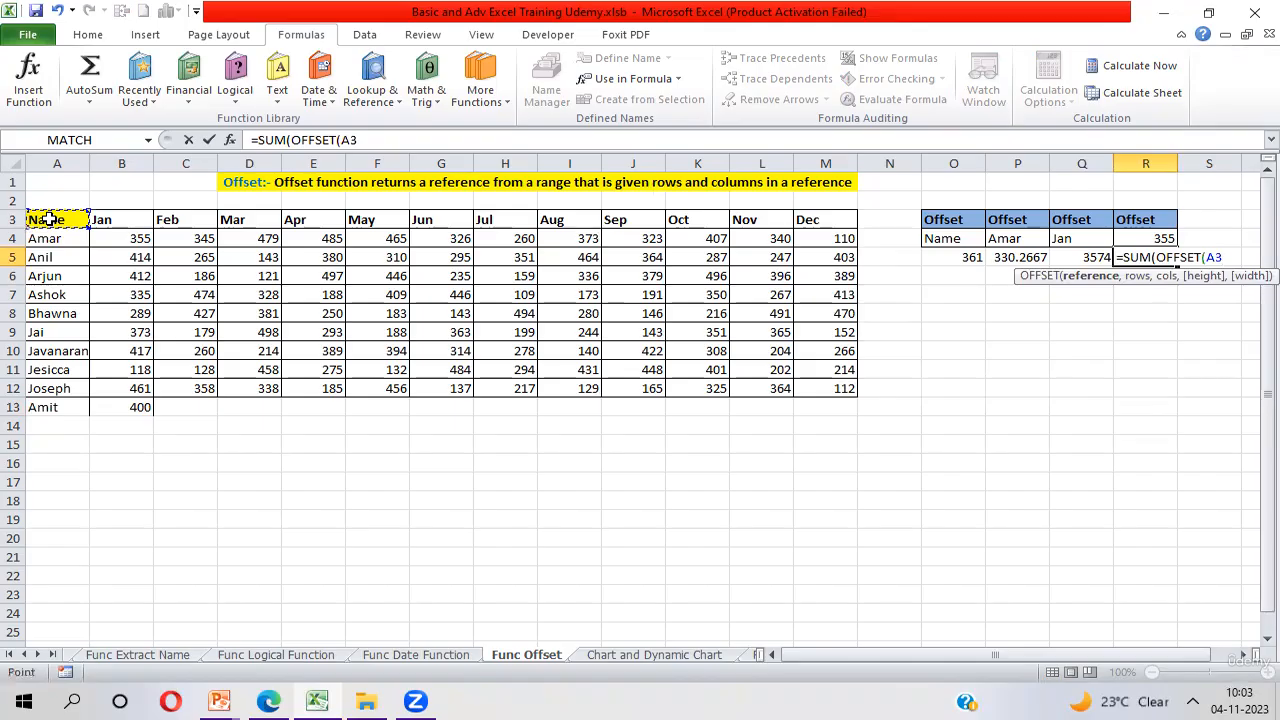
text(,)
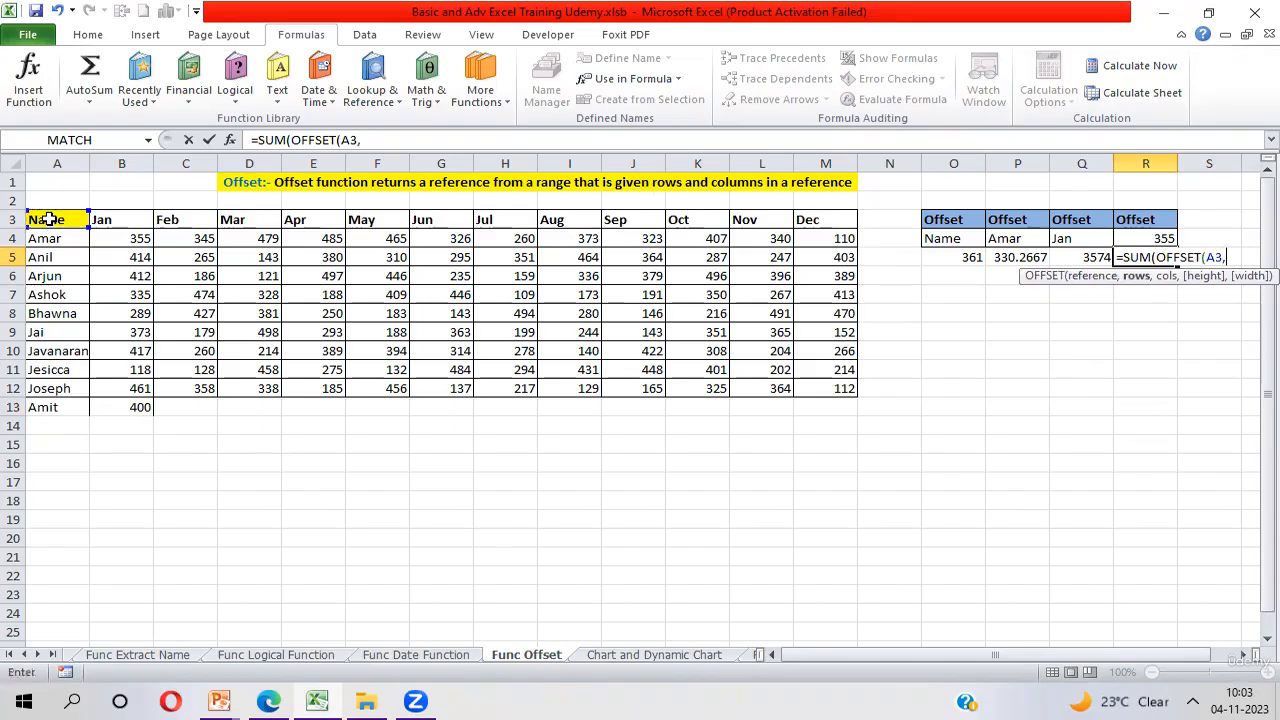
text(1,1)
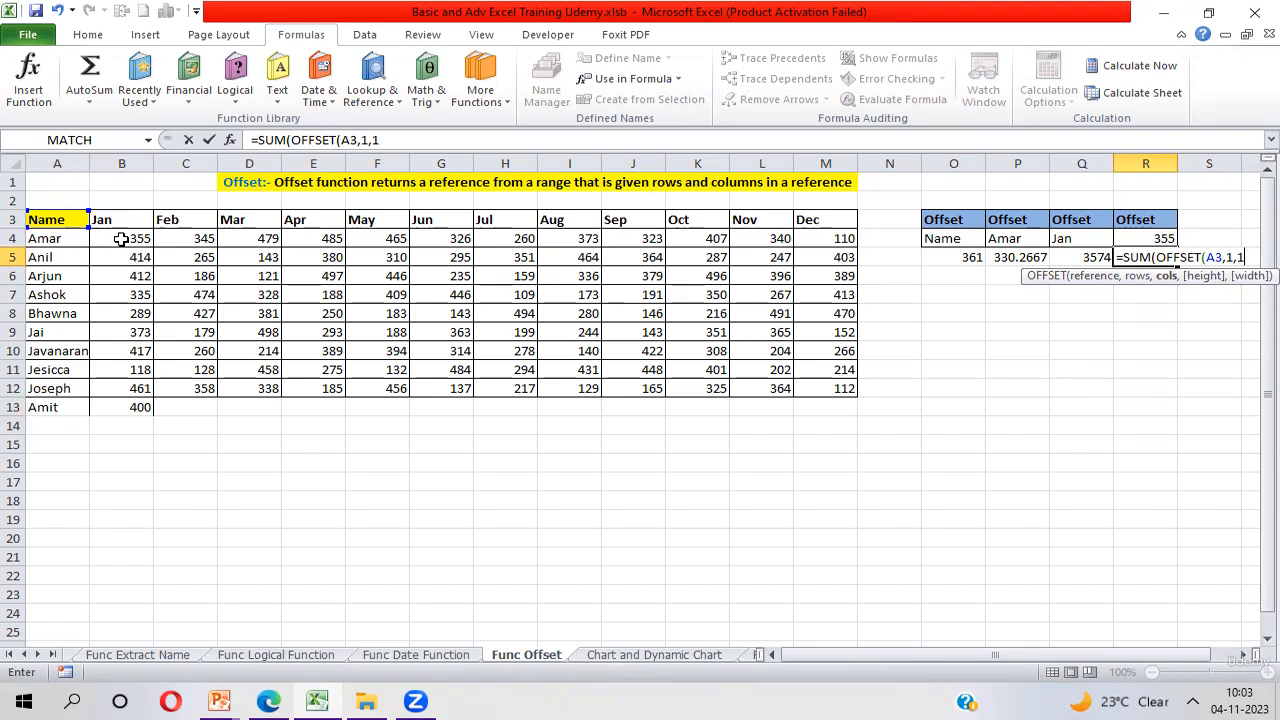
text(,)
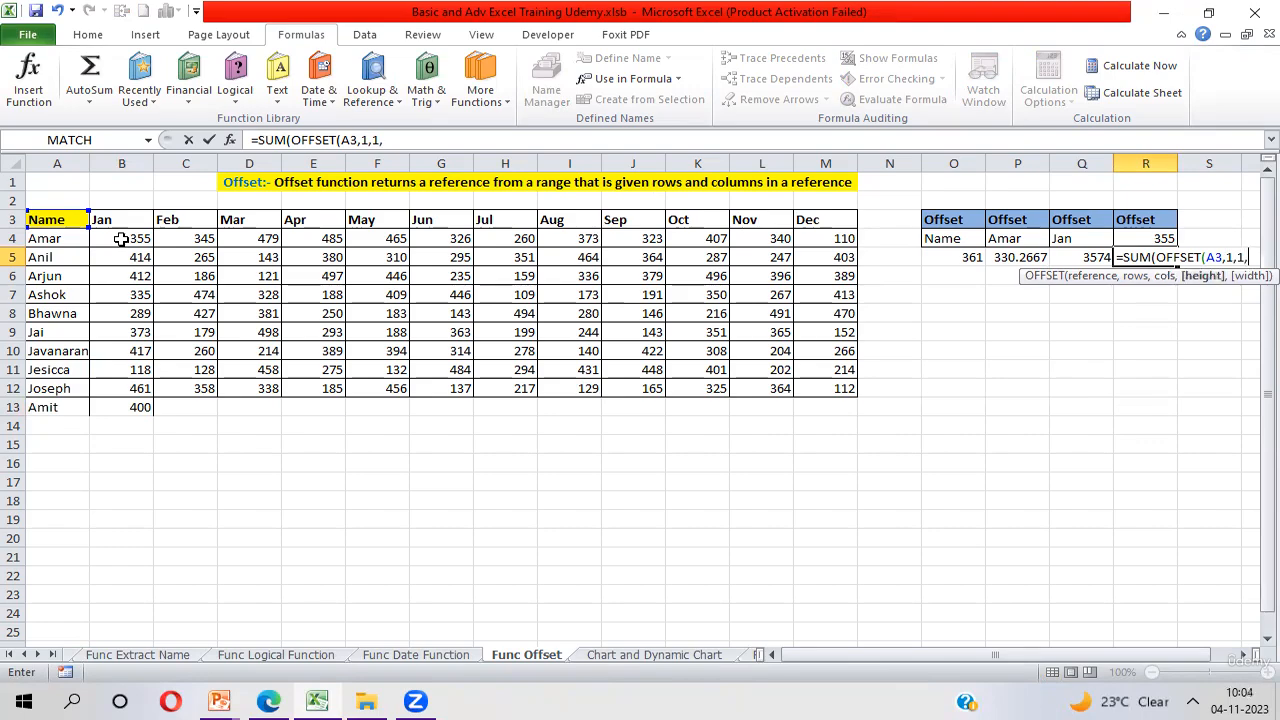
Set the OFFSET height in the R5 formula to COUNTA(A:A)-1
text(Counta)
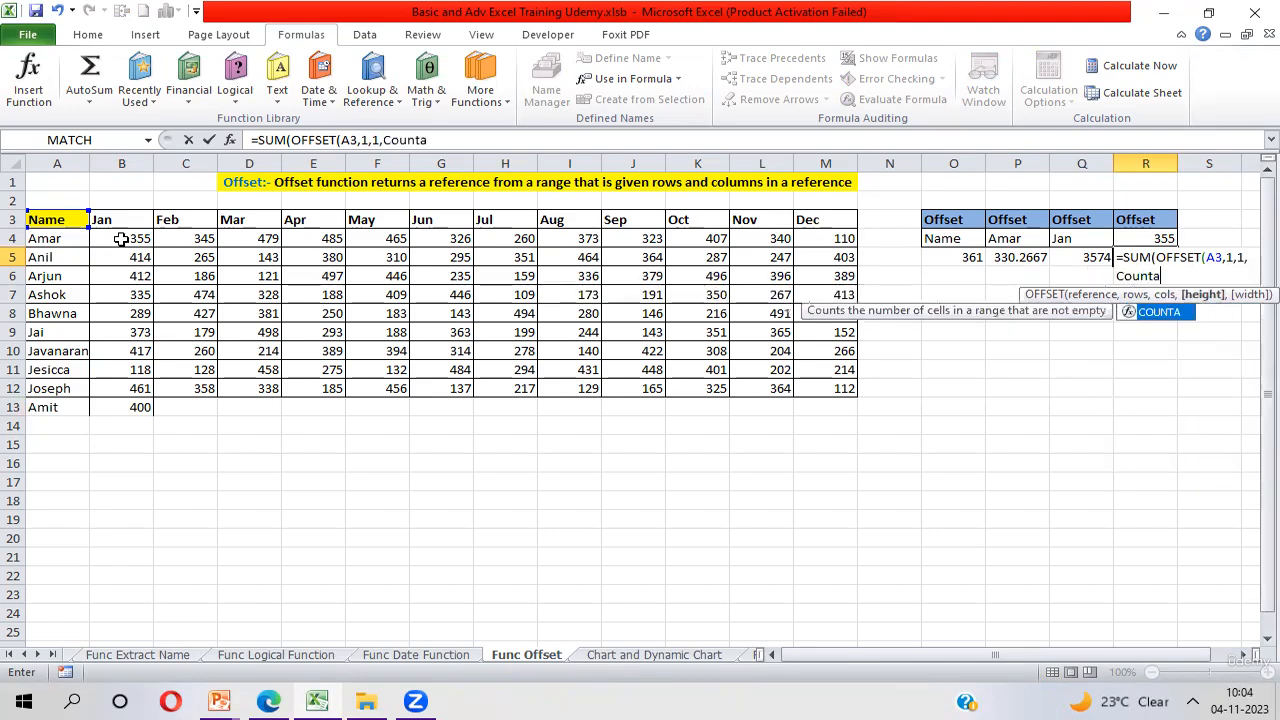
key(Tab)
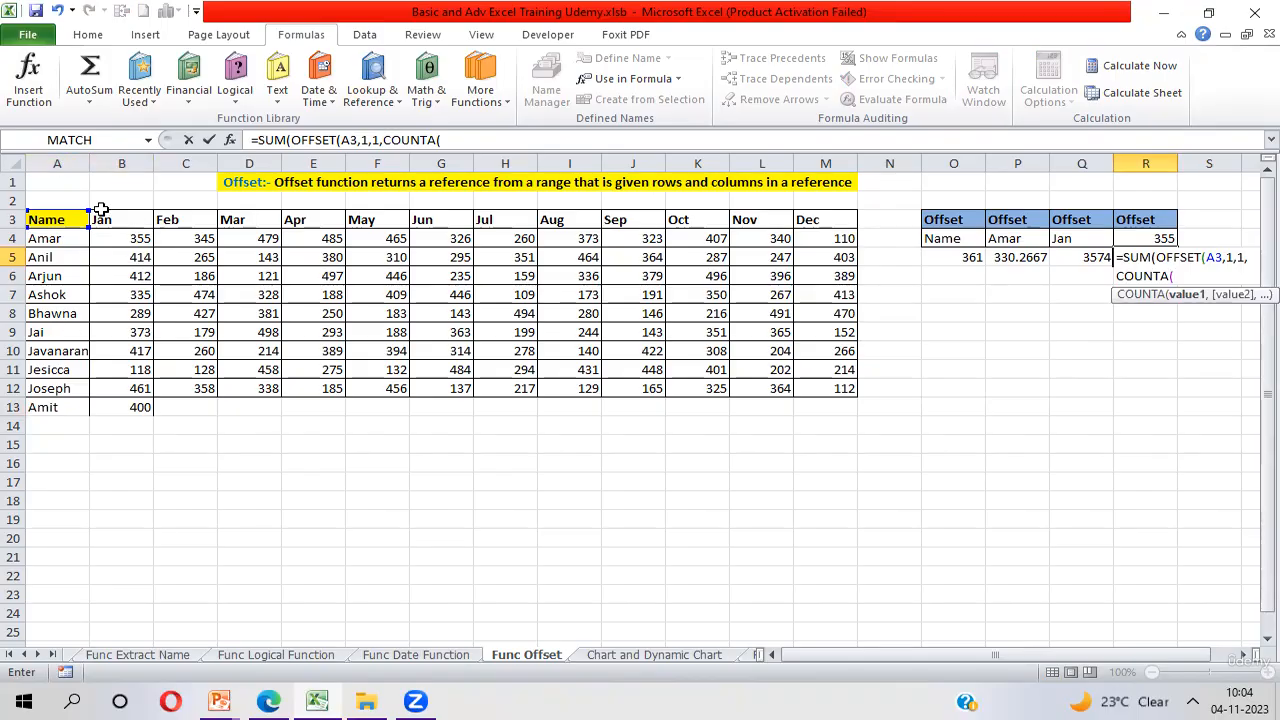
click(56, 162)
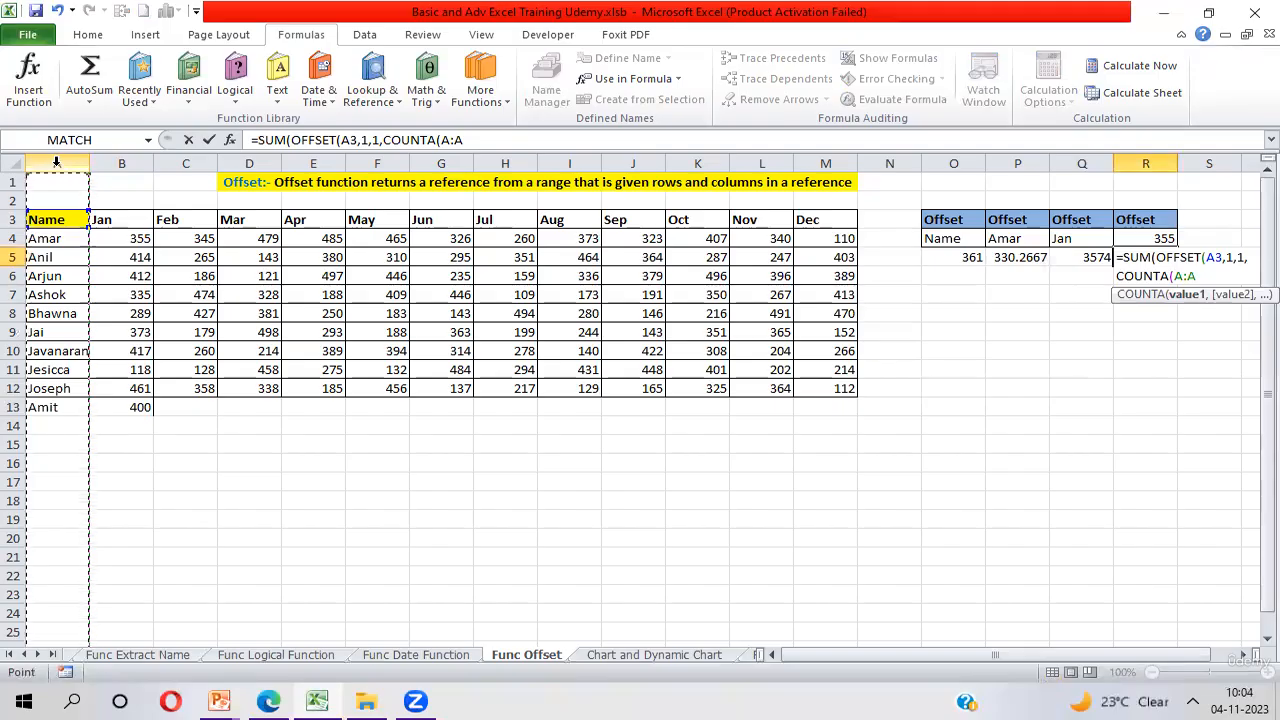
text())
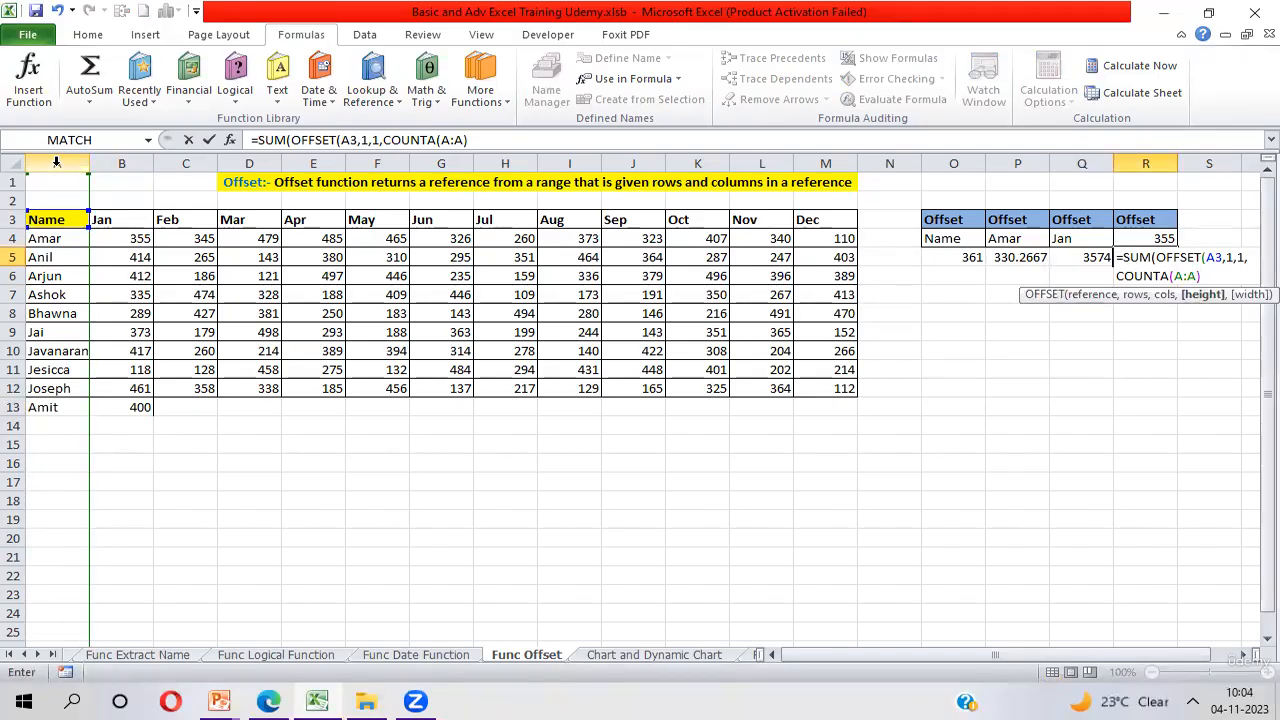
text(-1)
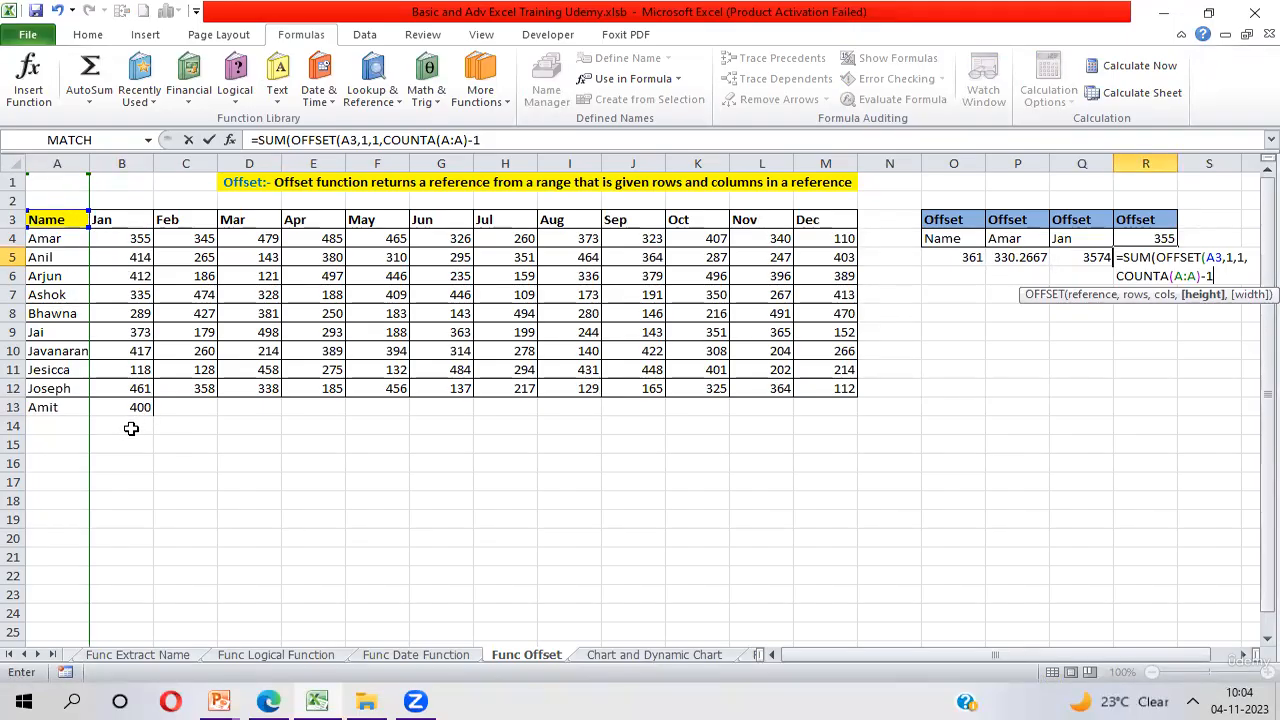
click(467, 140)
drag(467, 140, 483, 143)
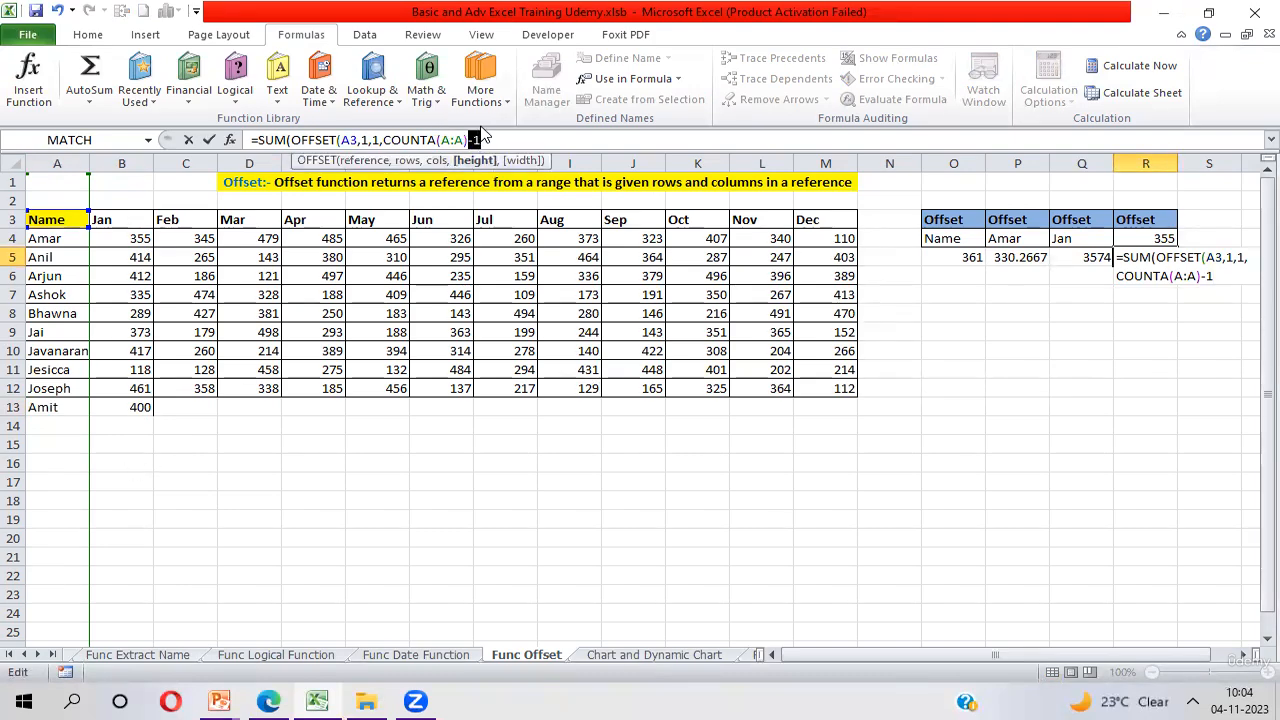
click(483, 140)
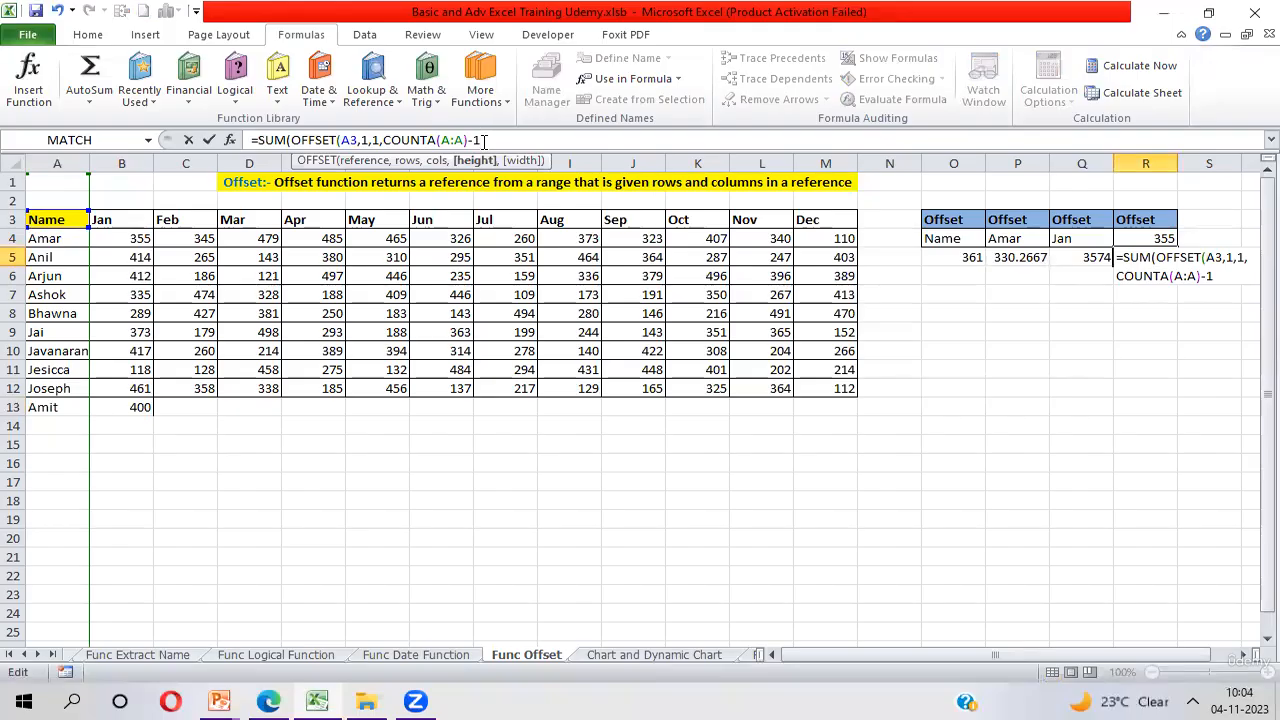
Add COUNTA(10:10) as the OFFSET width and complete R5 as =SUM(OFFSET(A3,1,1,COUNTA(A:A)-1,COUNTA(10:10)))
text(,Counta)
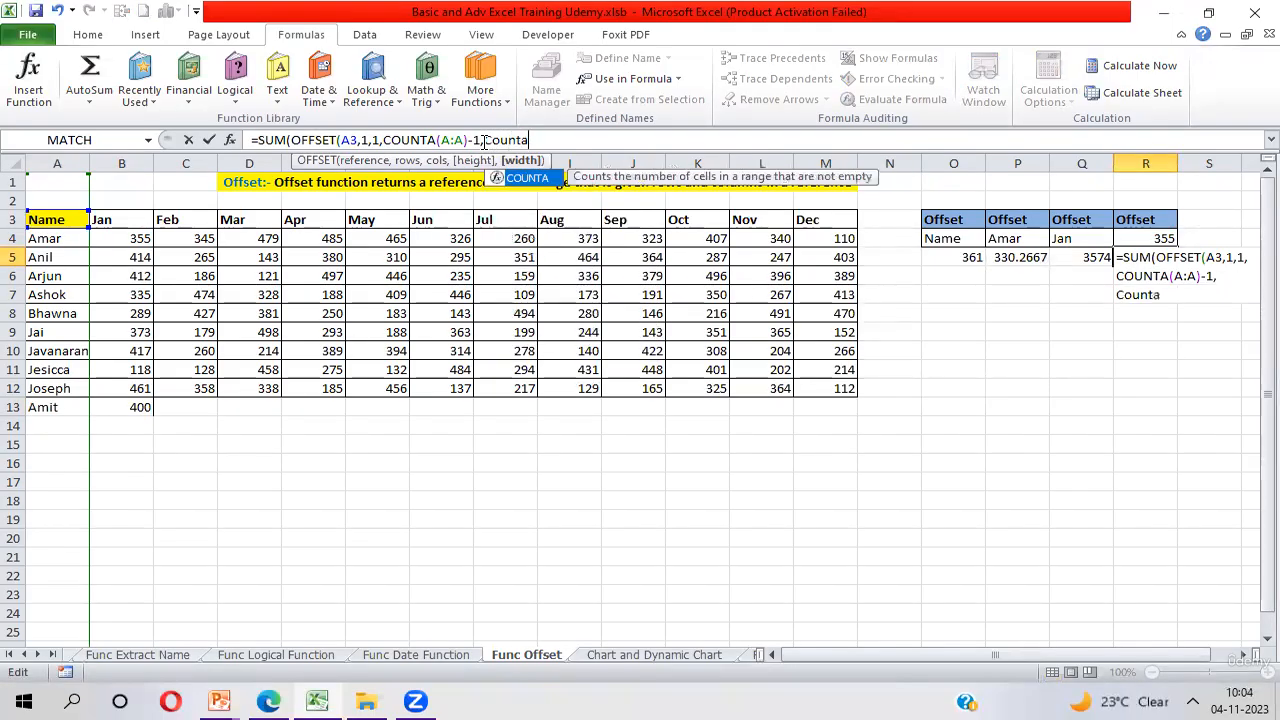
key(Tab)
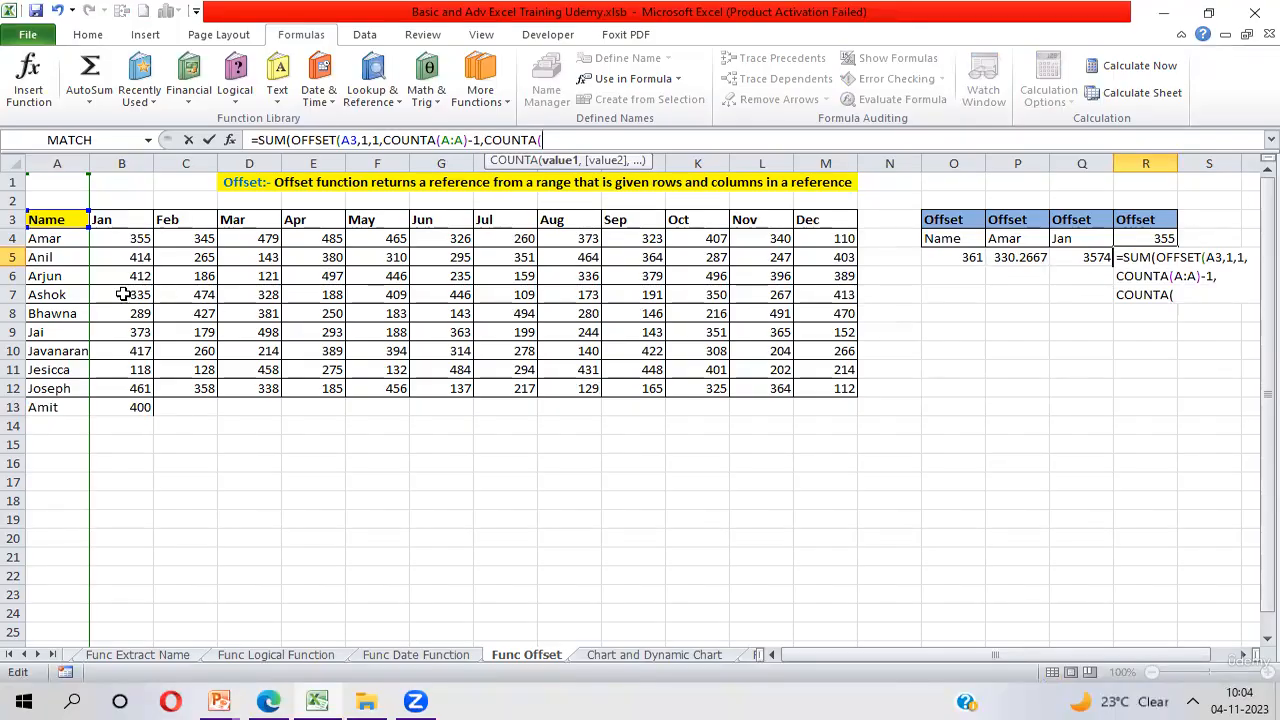
click(14, 351)
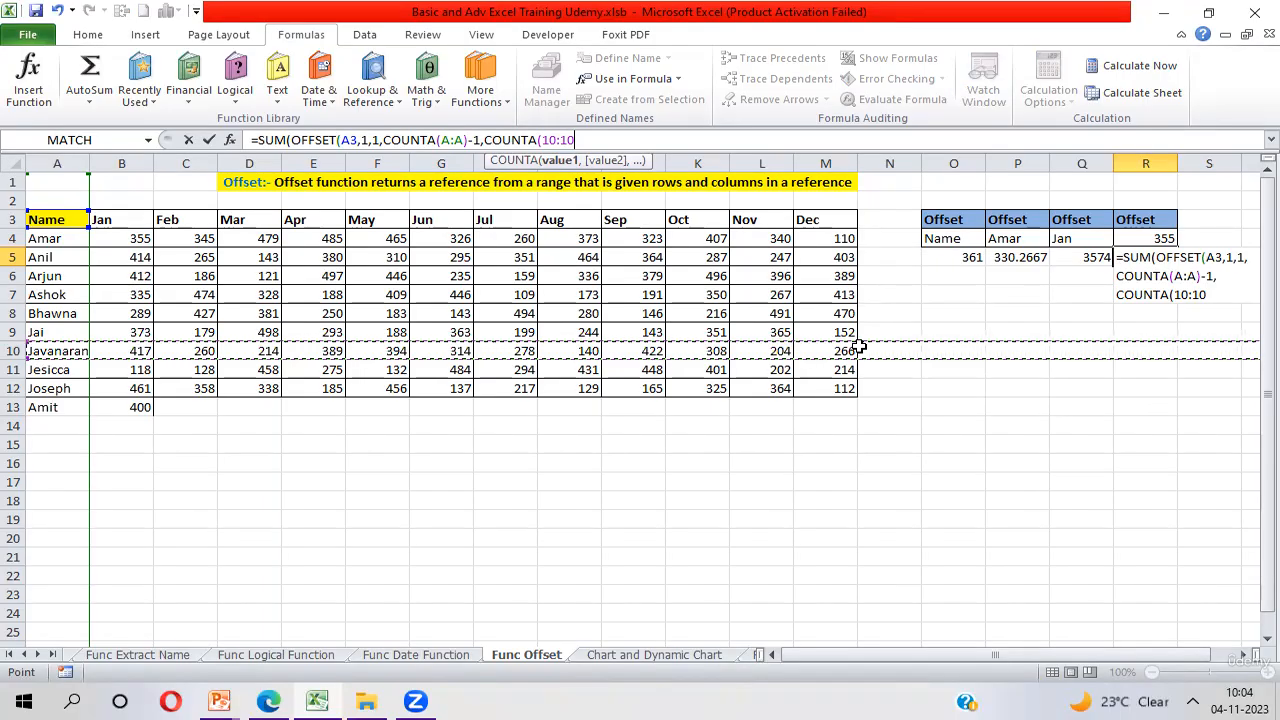
text())
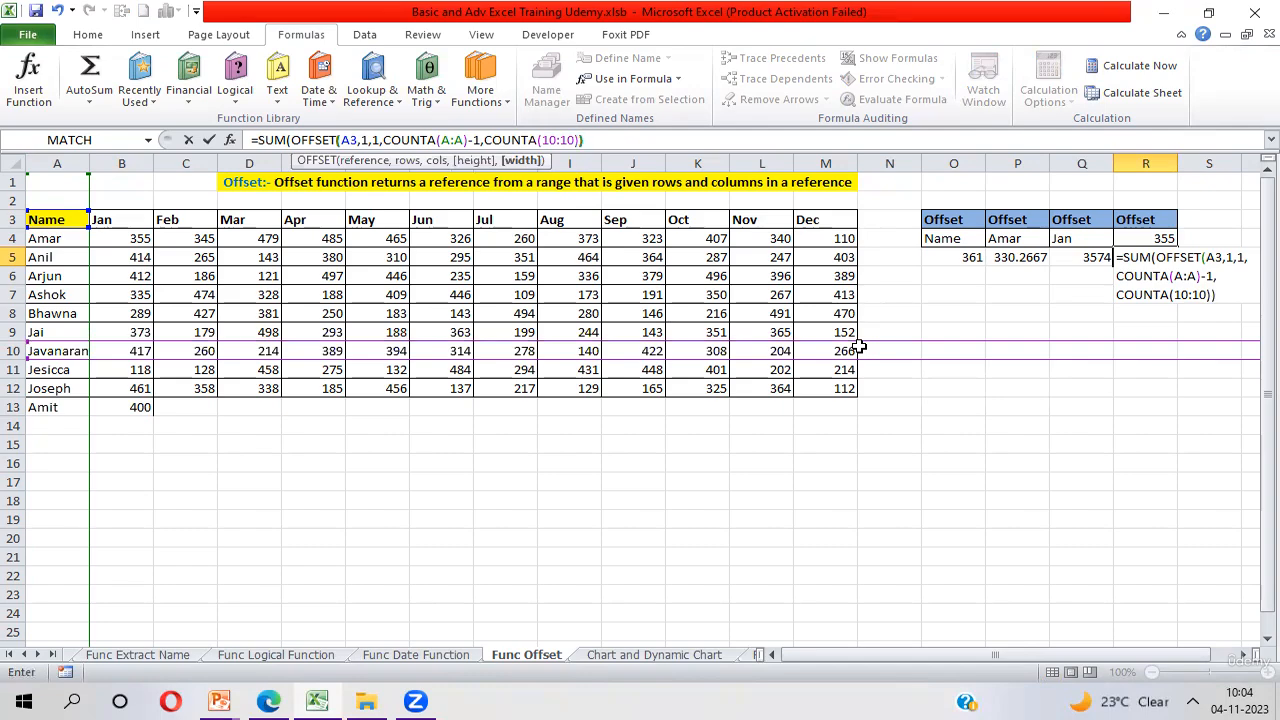
text())
key(Return)
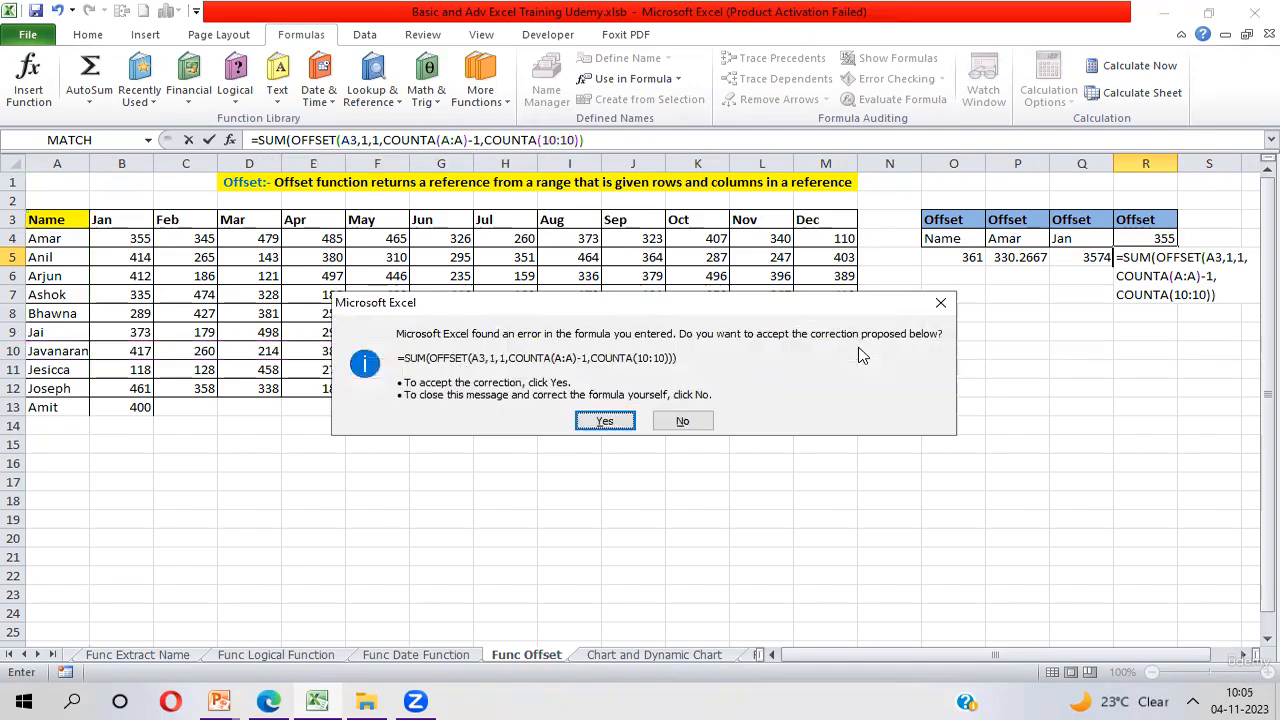
key(Return)
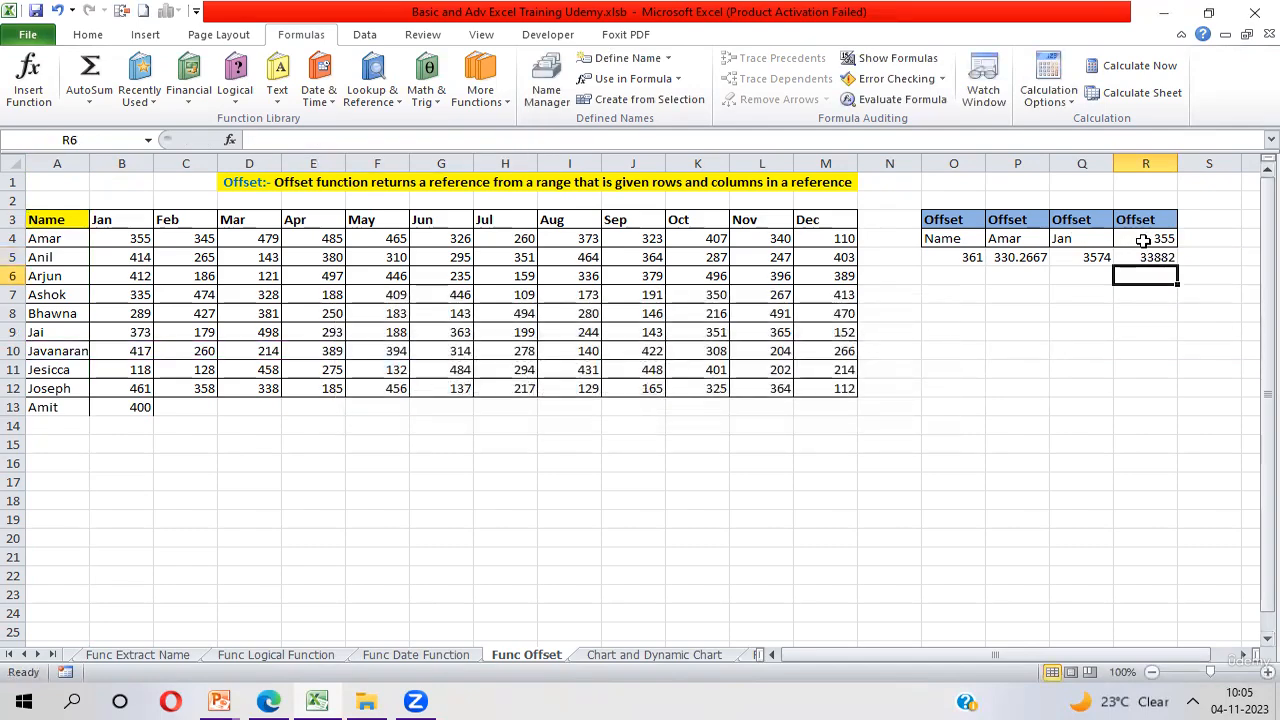
Evaluate the R5 formula until both COUNTA arguments are resolved, and close the evaluation
click(1145, 257)
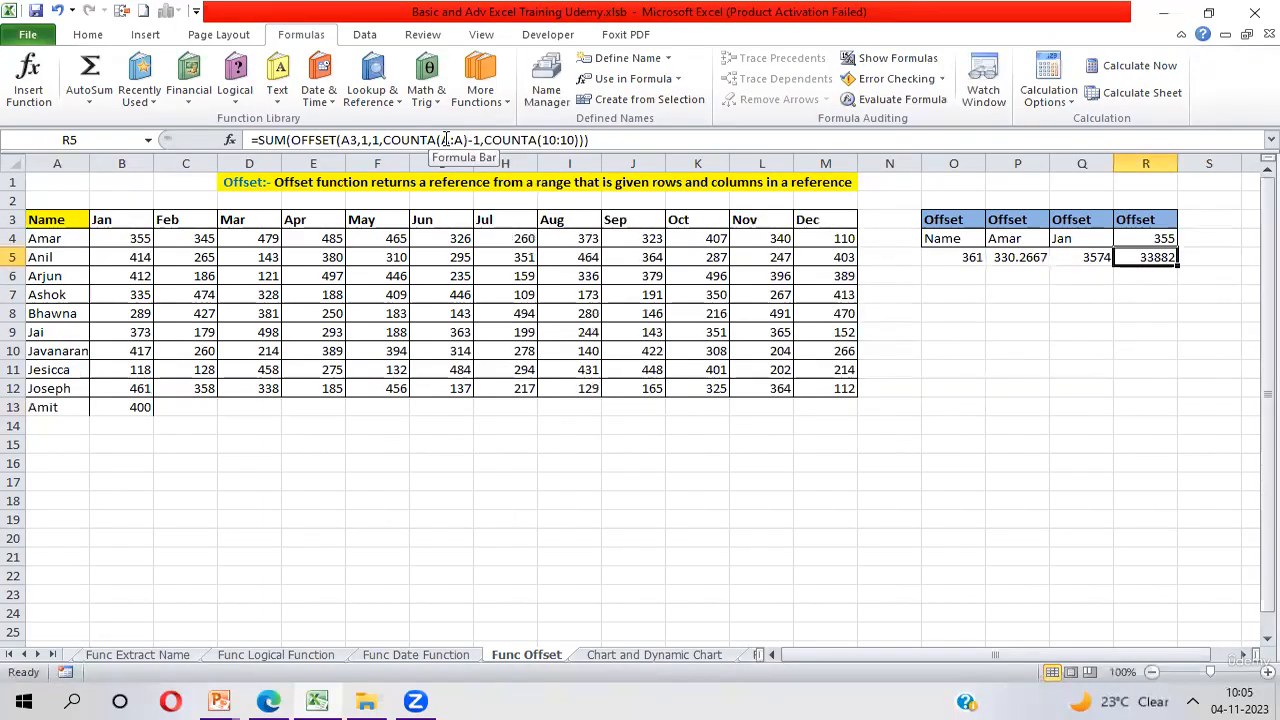
click(890, 102)
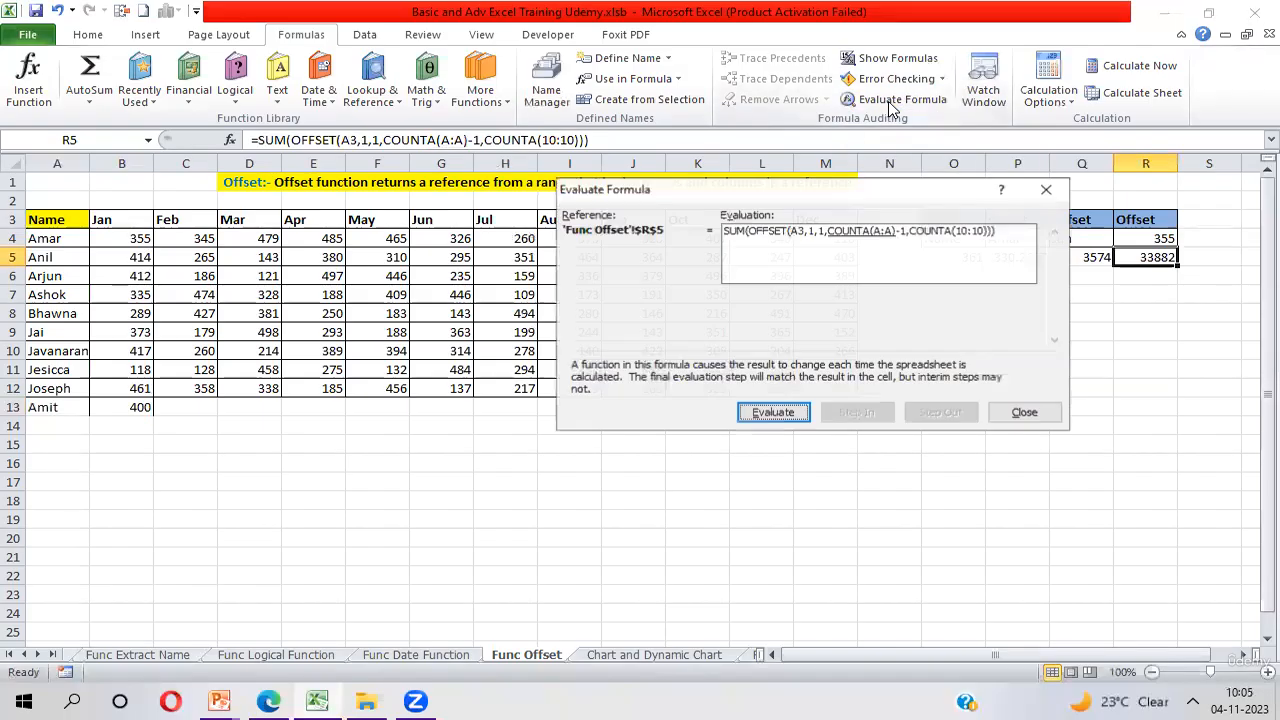
click(766, 416)
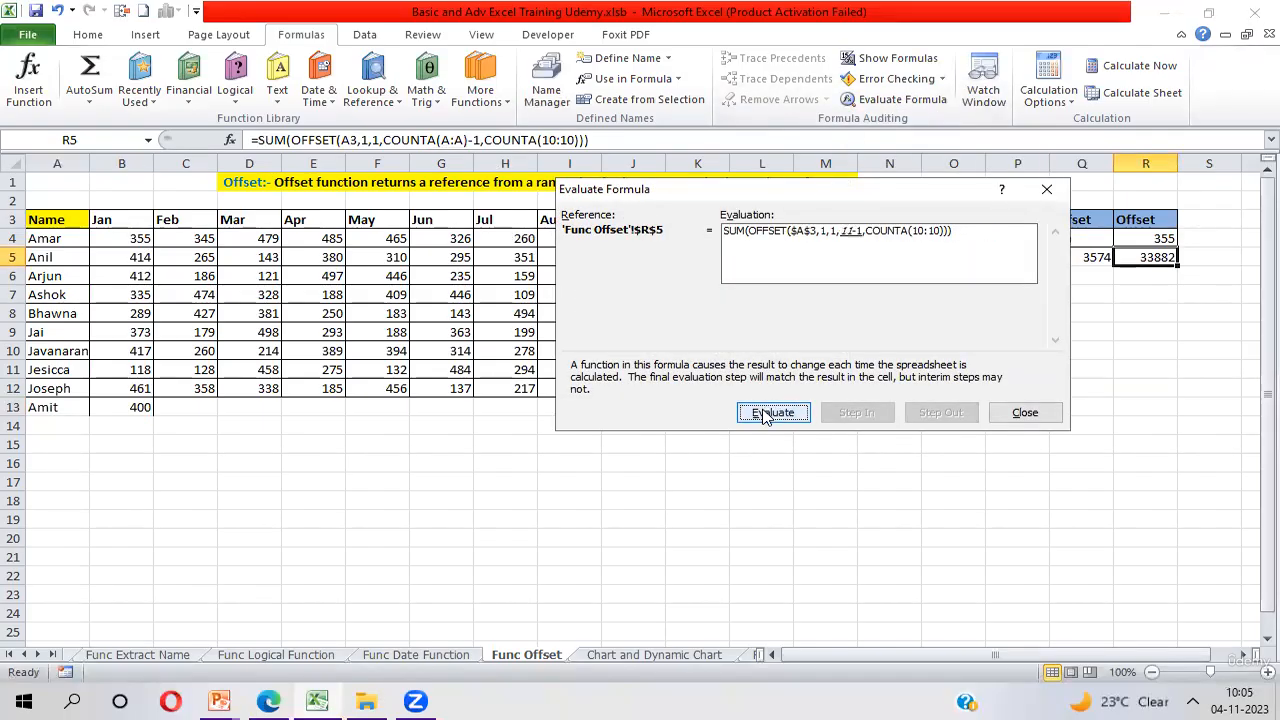
click(766, 416)
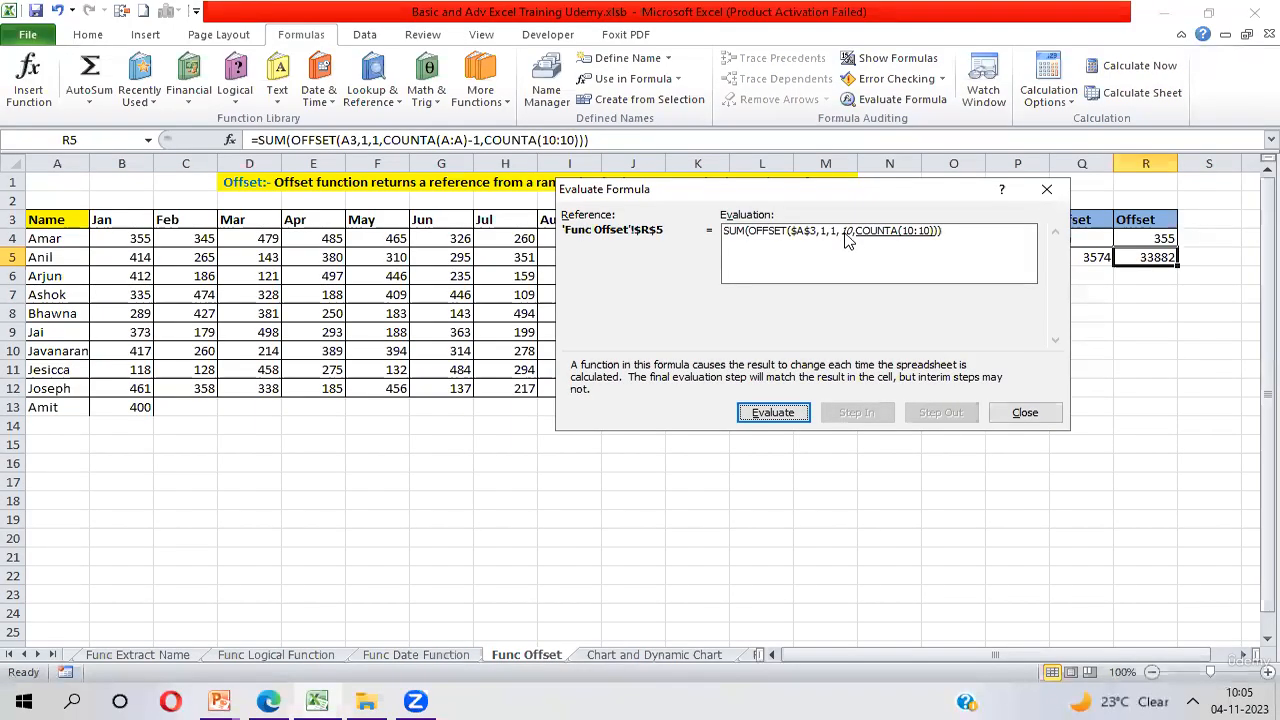
click(779, 416)
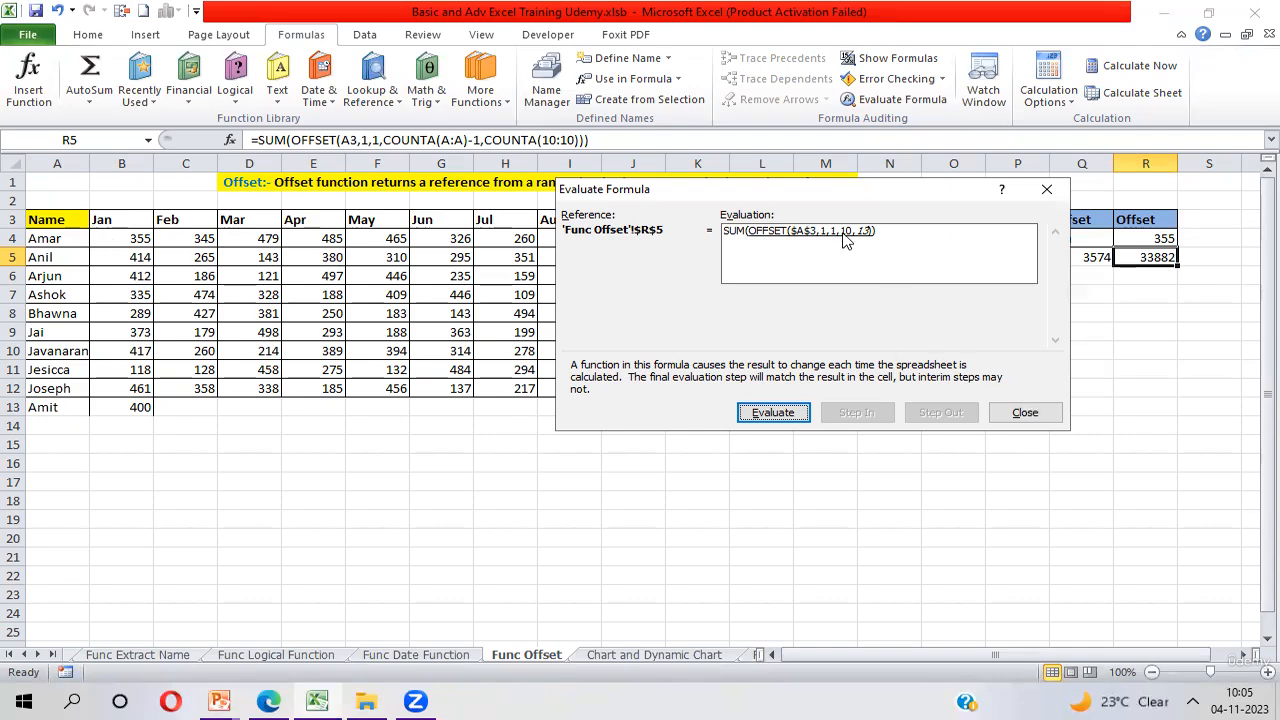
click(1026, 416)
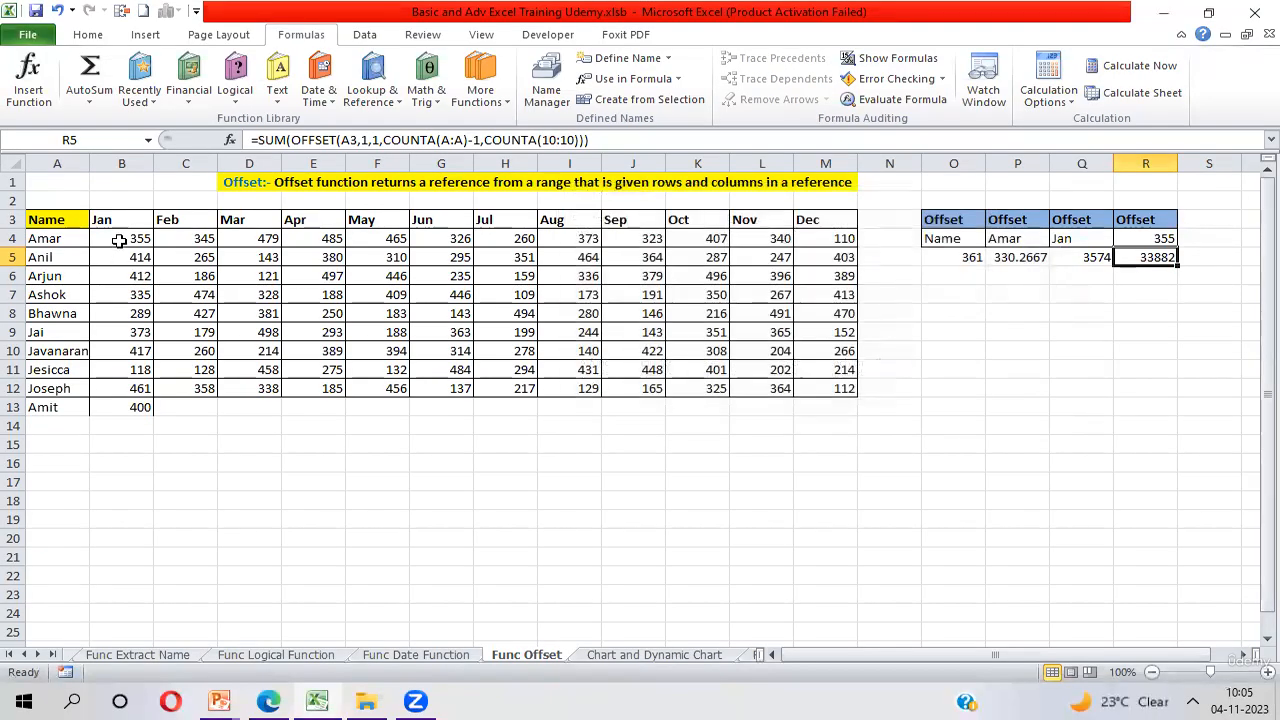
Trace the OFFSET range from B4 across row 4 to N4 and down column N to examine its extent
click(118, 241)
key(Right)
key(Right)
key(Right)
key(Right)
key(Right)
key(Right)
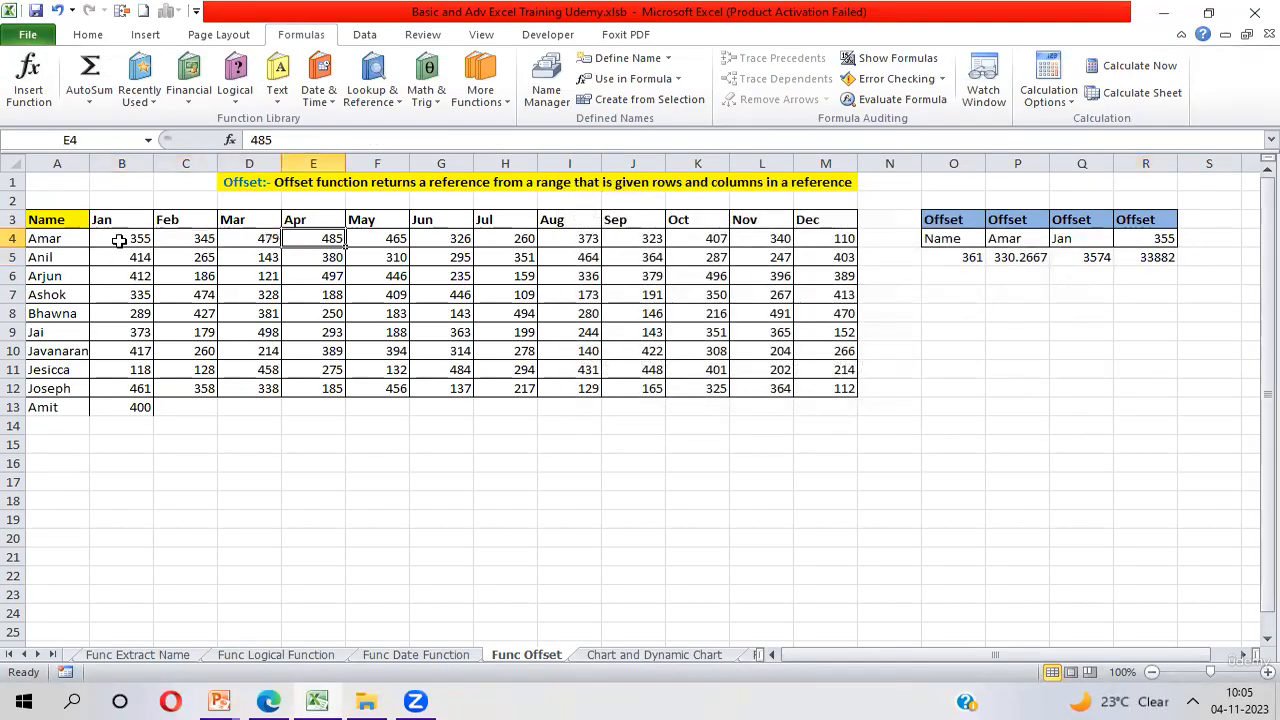
key(Right)
key(Right)
key(Right)
key(Right)
key(Right)
key(Right)
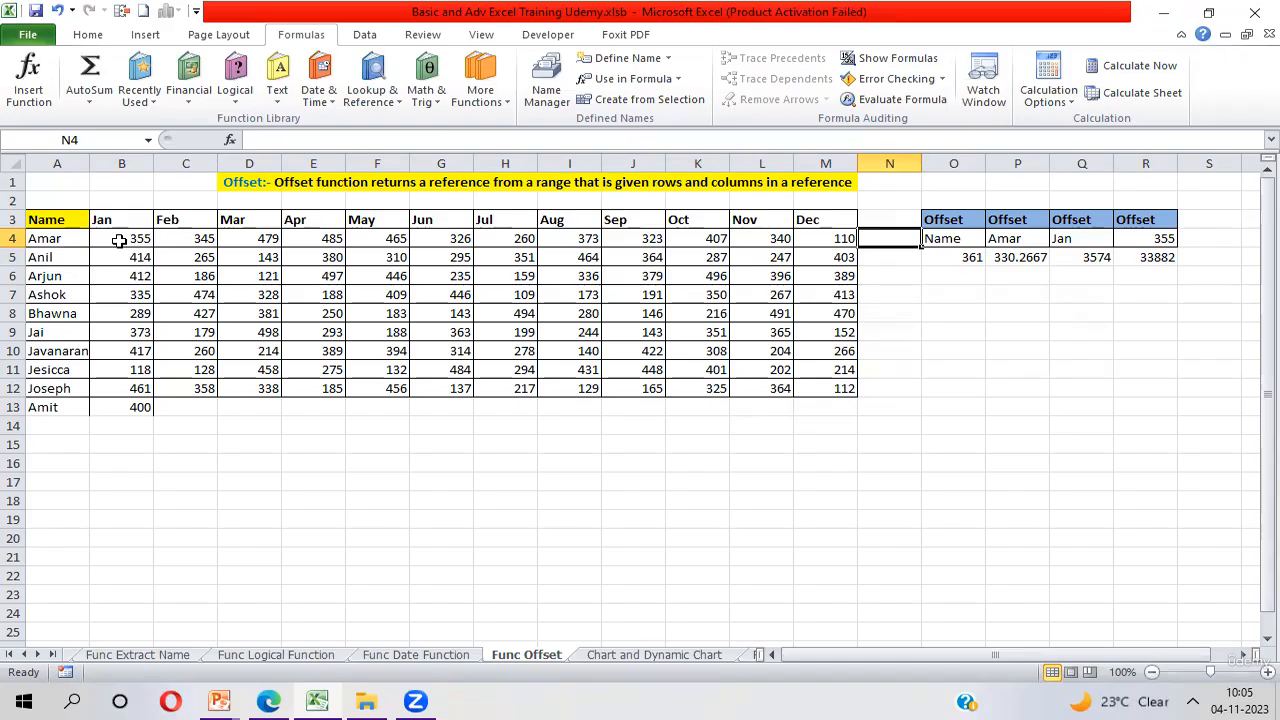
key(shift+Down)
key(shift+Down)
key(shift+Down)
key(shift+Down)
key(shift+Down)
key(shift+Down)
key(shift+Down)
key(shift+Down)
key(shift+Down)
key(shift+Down)
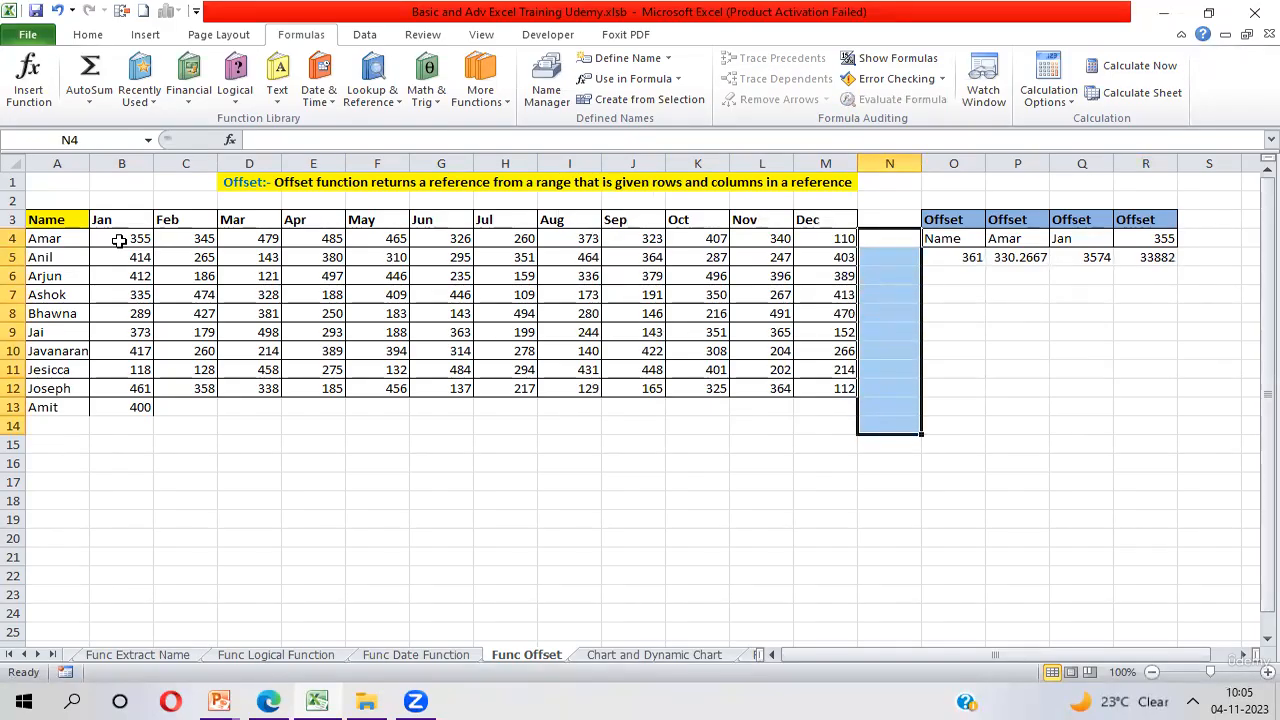
click(118, 240)
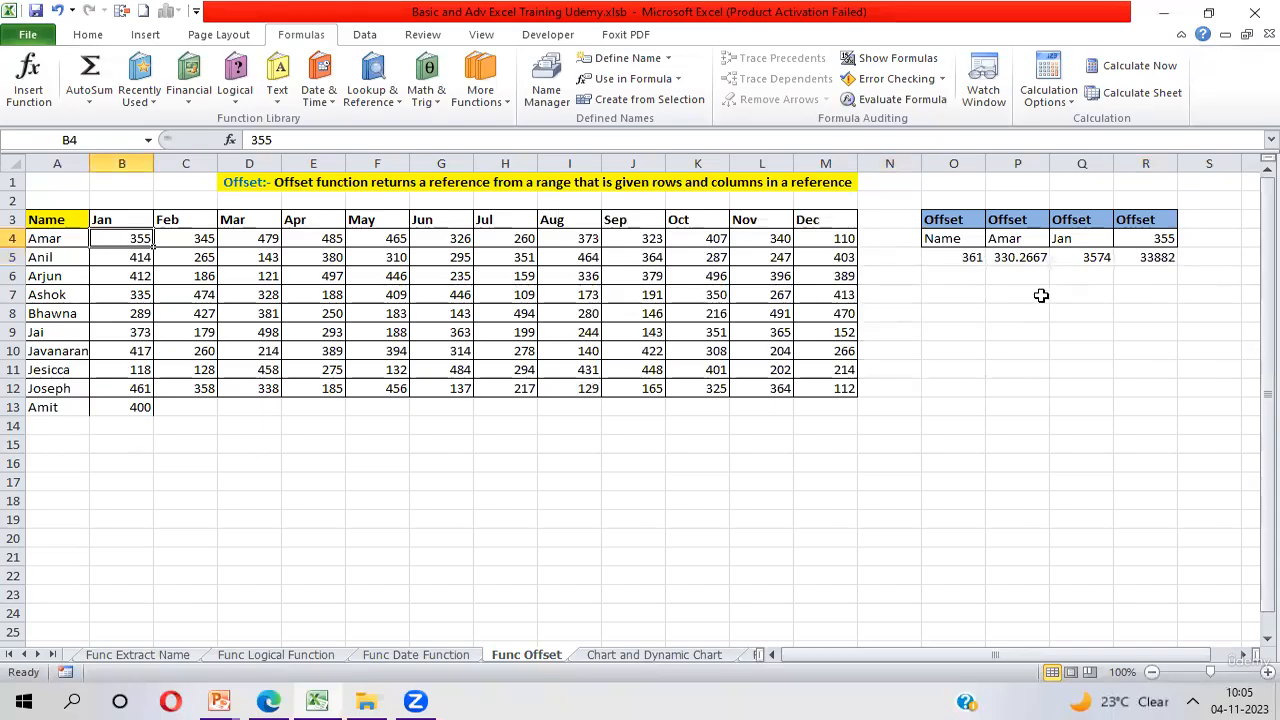
Subtract 1 from the COUNTA width in R5 so the formula reads =SUM(OFFSET(A3,1,1,COUNTA(A:A)-1,COUNTA(10:10)-1))
click(1150, 258)
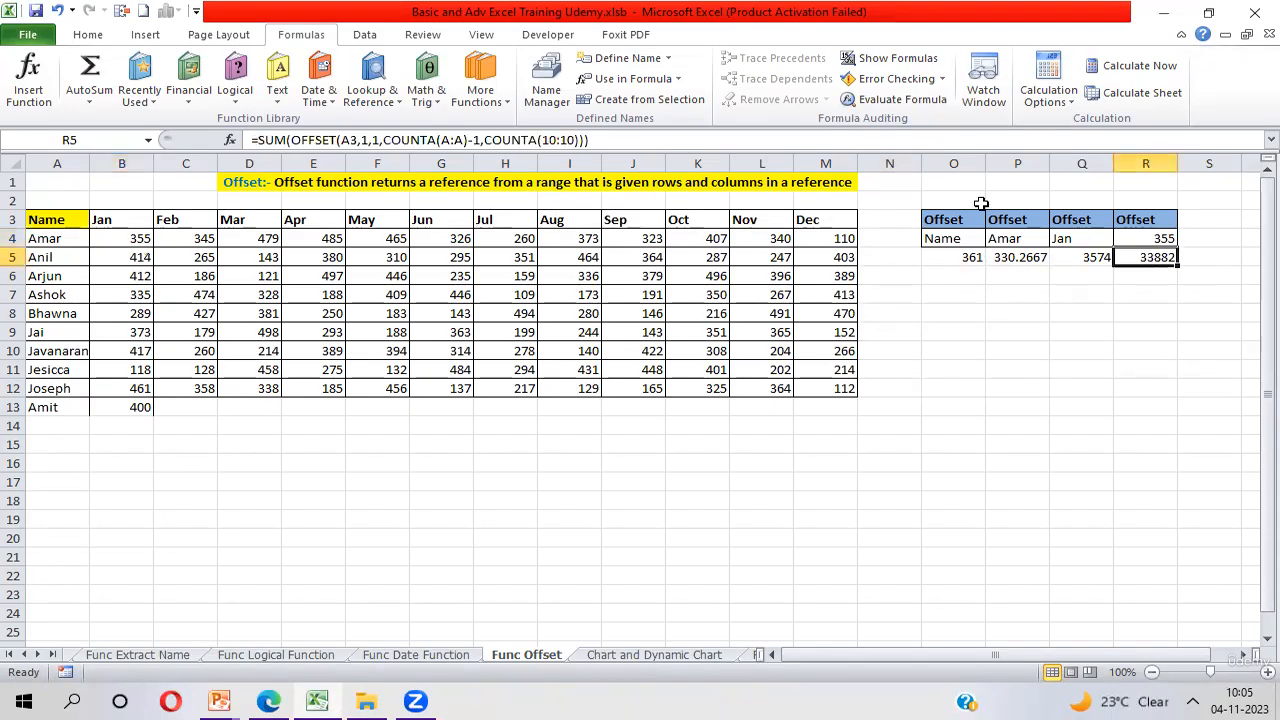
click(577, 141)
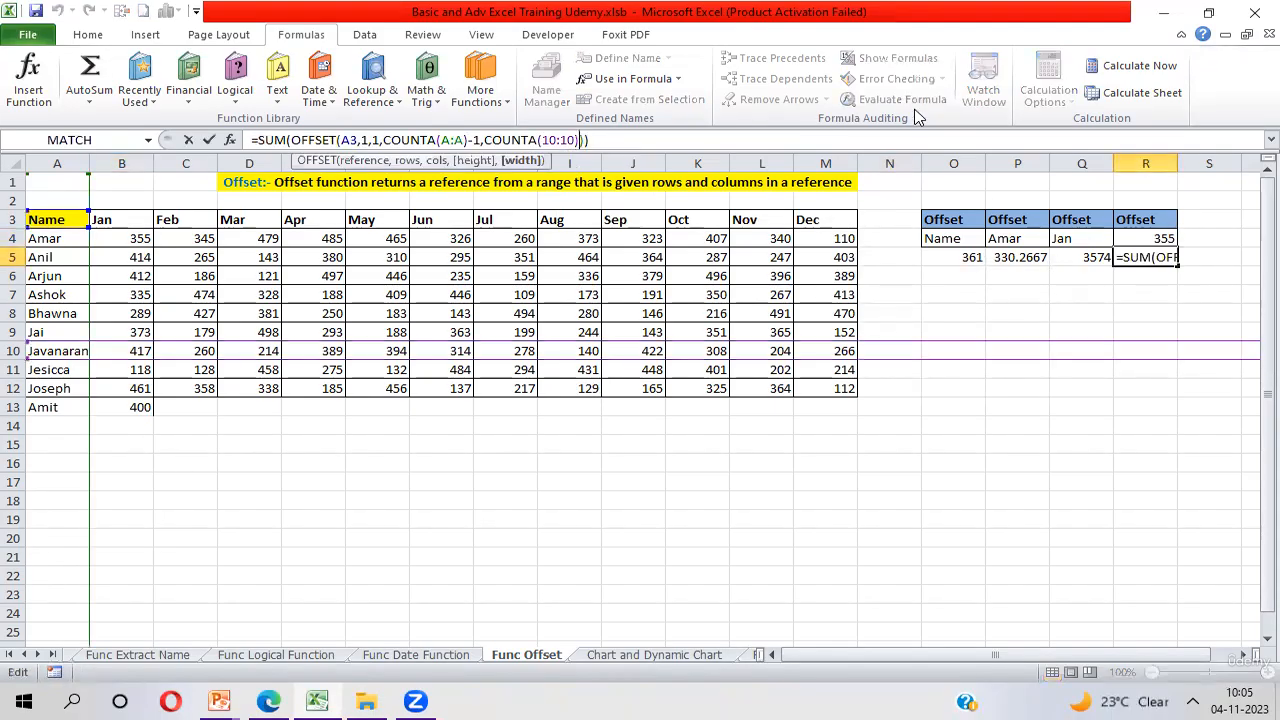
text(-1)
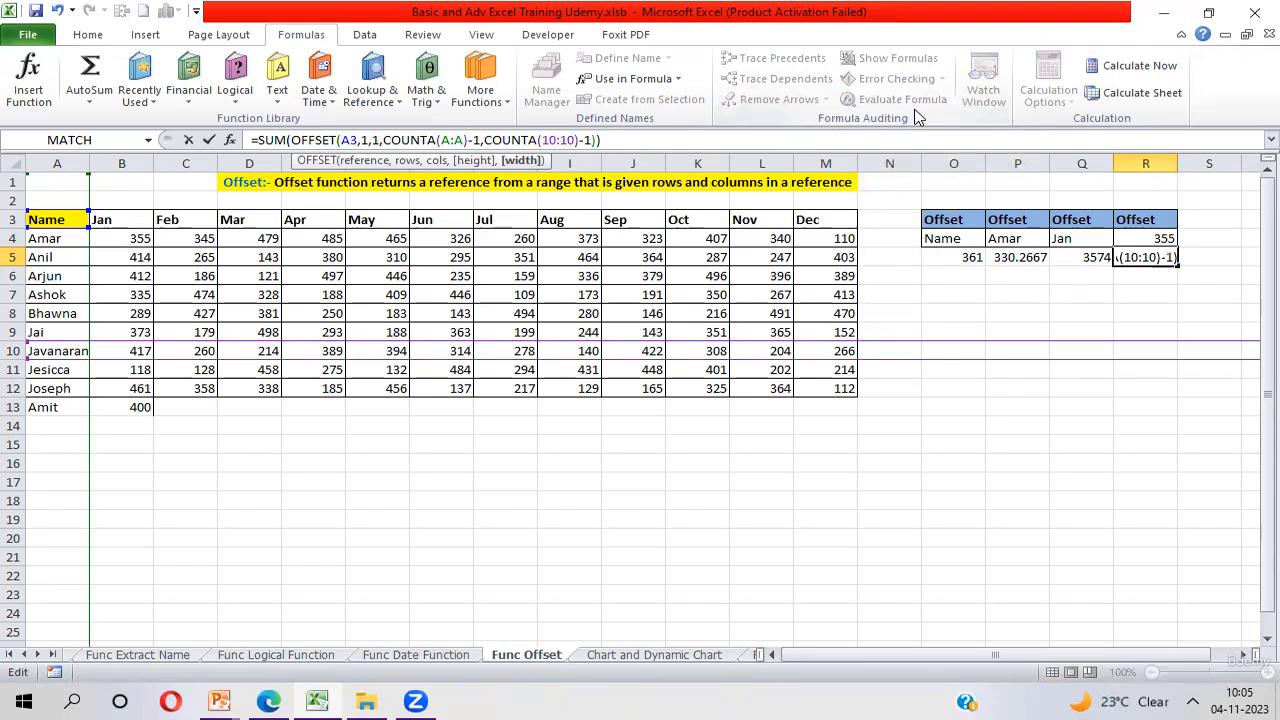
key(Return)
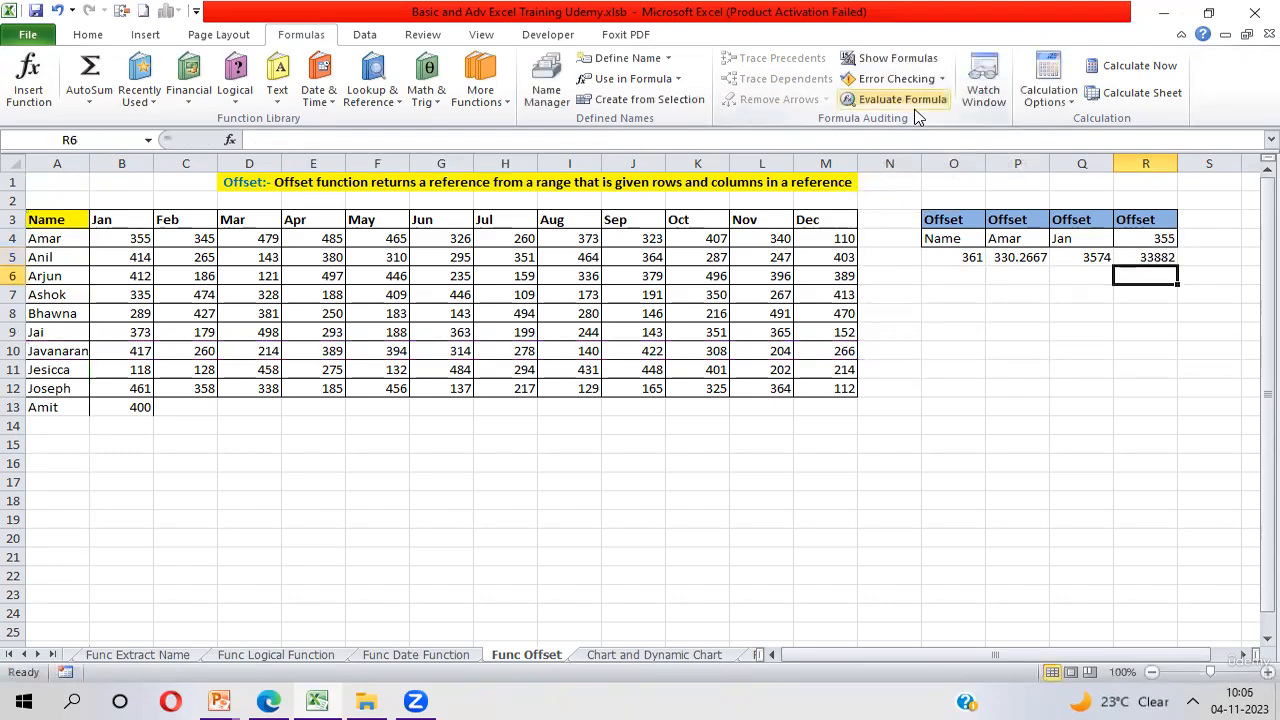
key(Up)
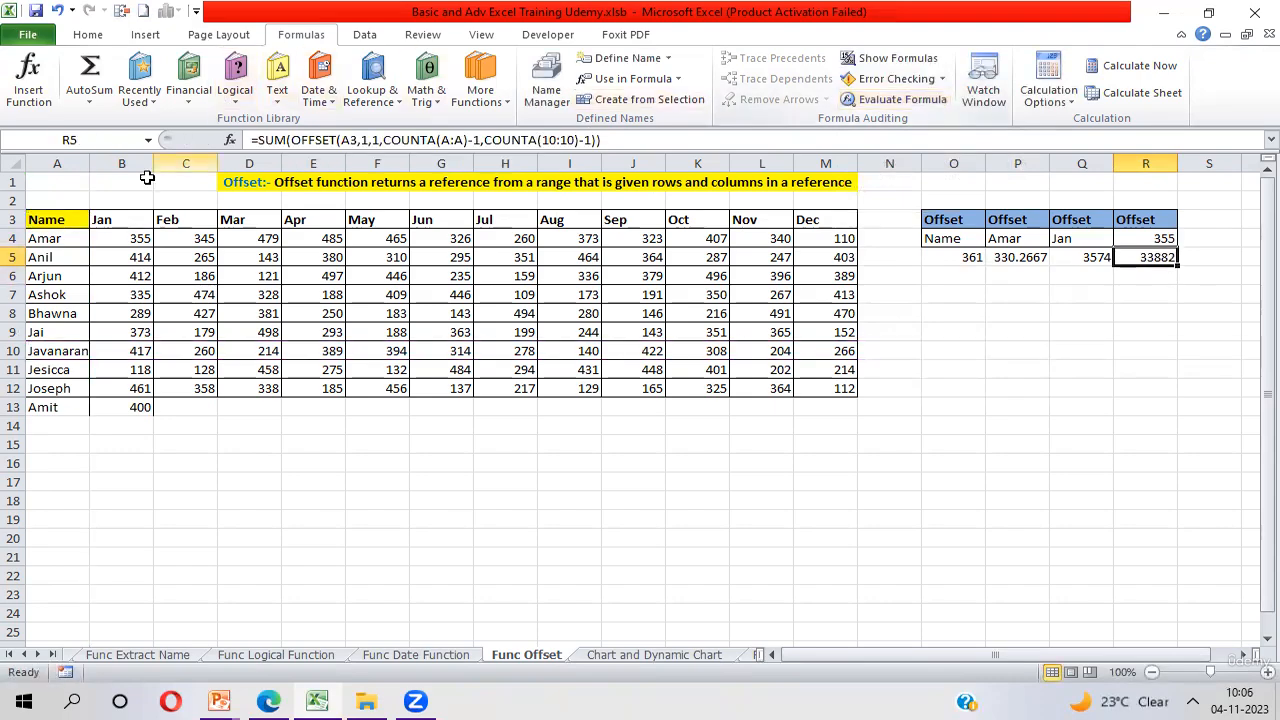
Select the monthly values B4:M13 to compare their sum with the R5 result
click(122, 237)
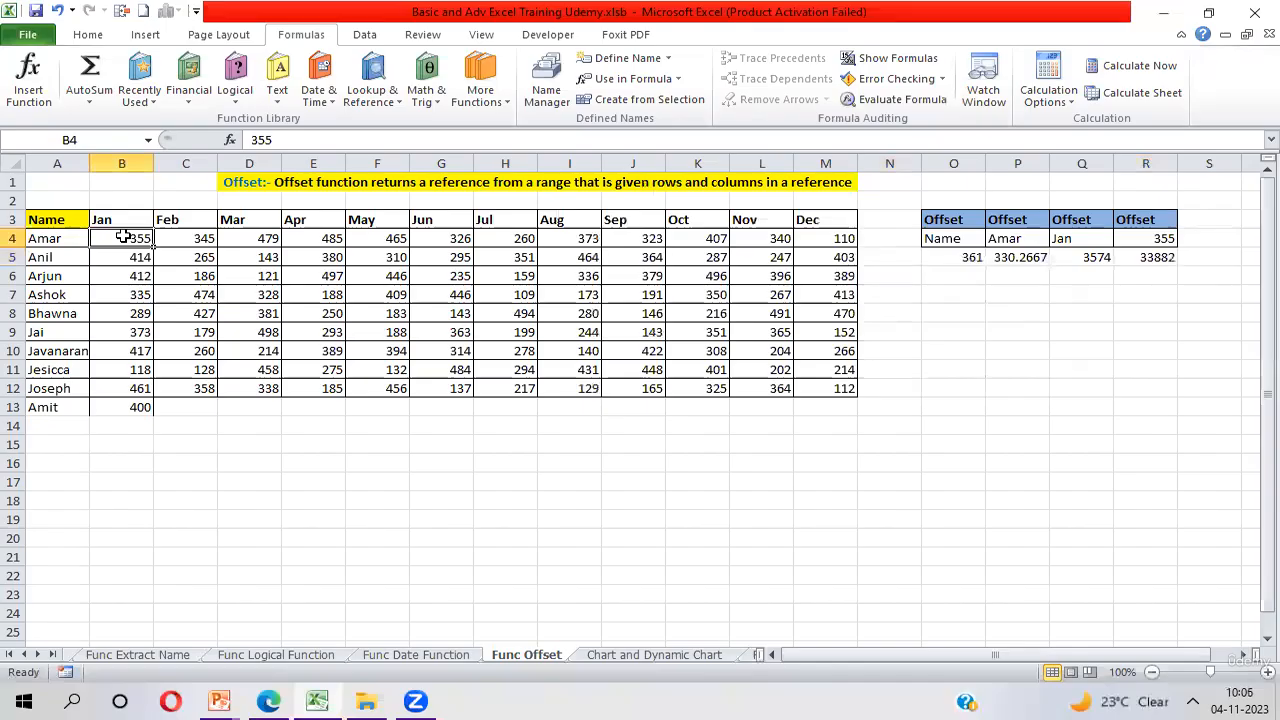
key(ctrl+shift+Right)
key(ctrl+shift+Down)
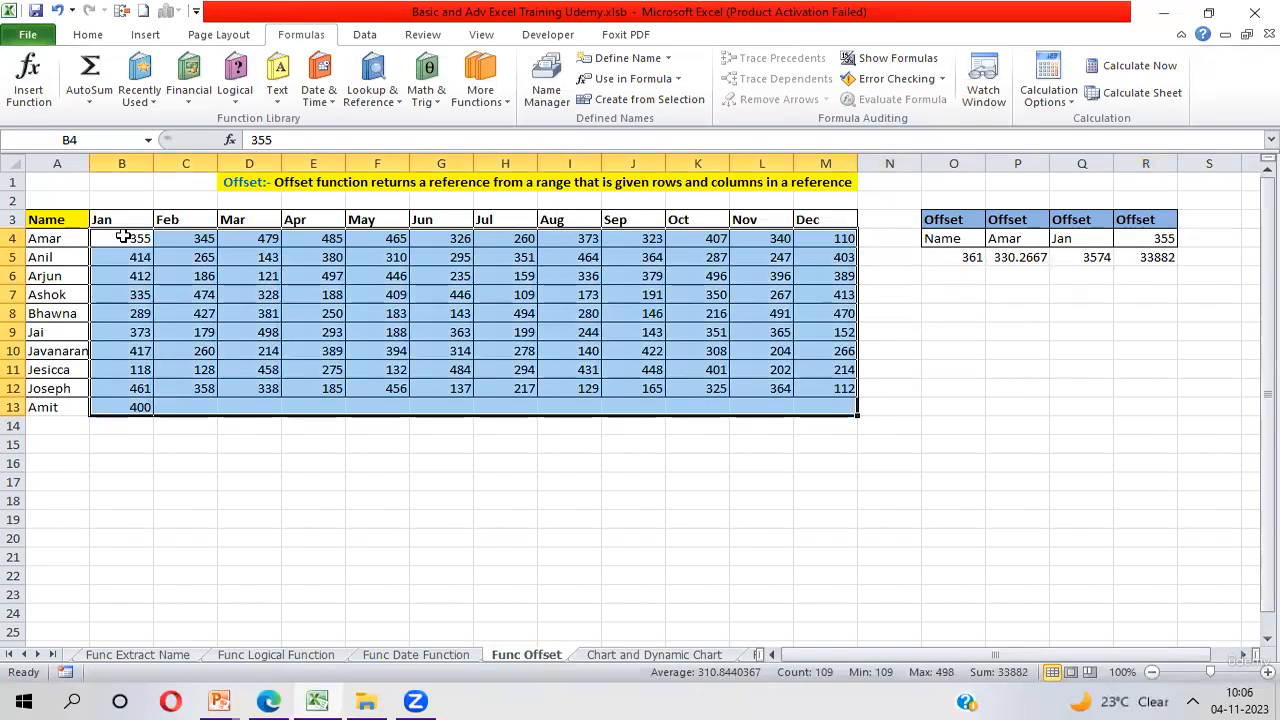
click(838, 696)
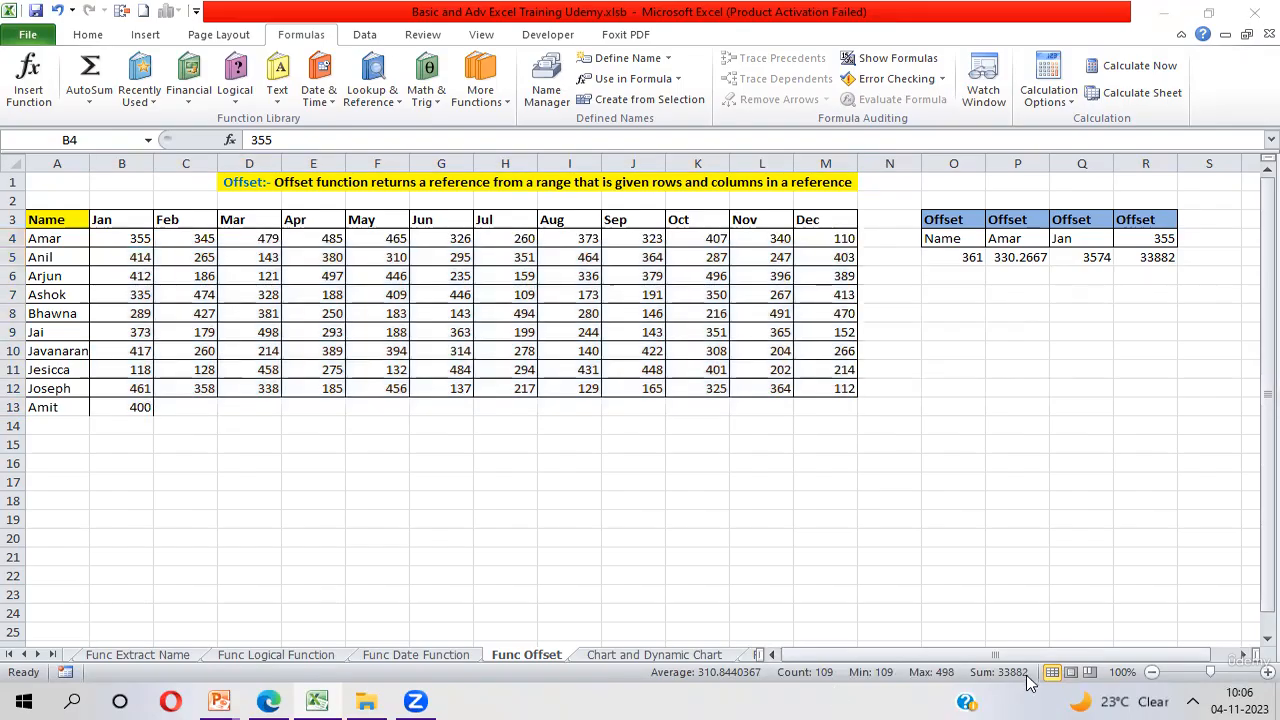